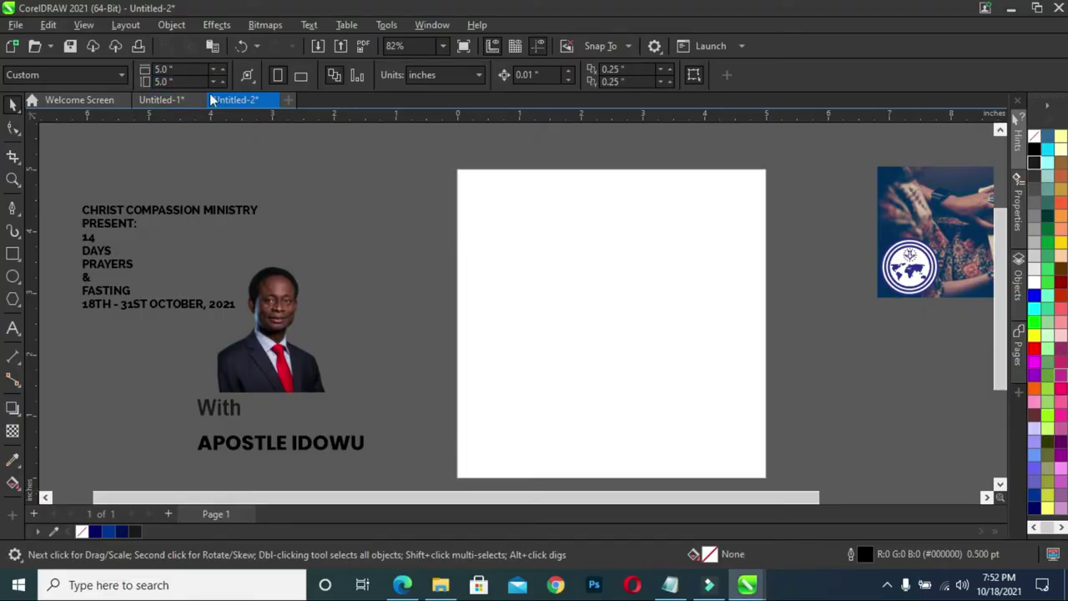
# - Draw a rectangle from corner to corner over the 5-inch square page
pyautogui.click(338, 177)
pyautogui.click(13, 255)
pyautogui.moveTo(457, 169); pyautogui.dragTo(755, 469)
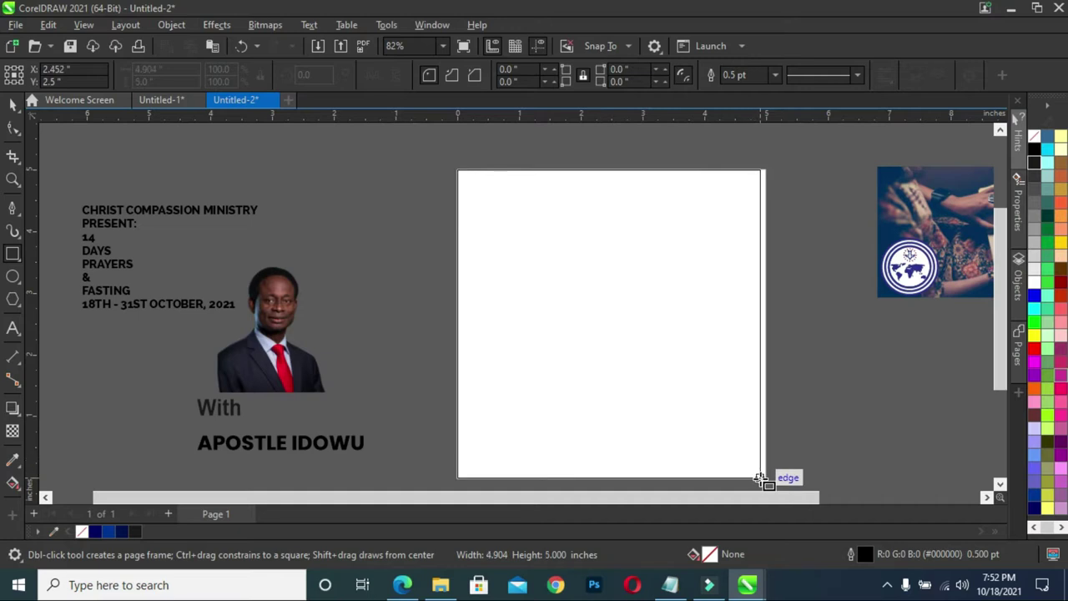
pyautogui.moveTo(756, 469); pyautogui.dragTo(765, 478)
# - Fill the page-sized rectangle solid black from the color palette
pyautogui.click(13, 104)
pyautogui.click(326, 231)
pyautogui.click(624, 333)
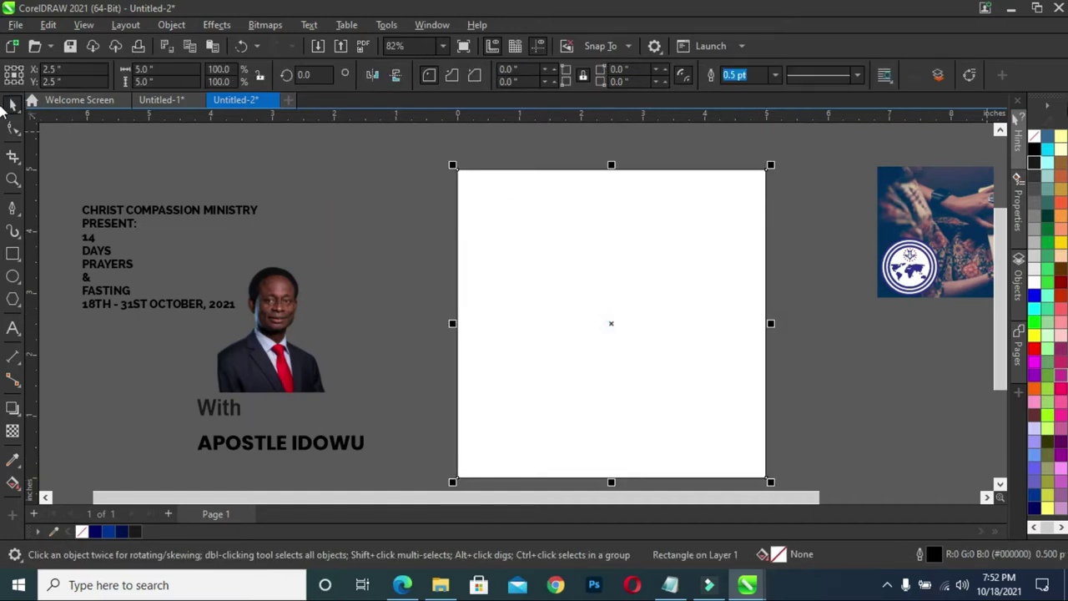
pyautogui.click(1036, 149)
pyautogui.click(785, 276)
pyautogui.click(662, 284)
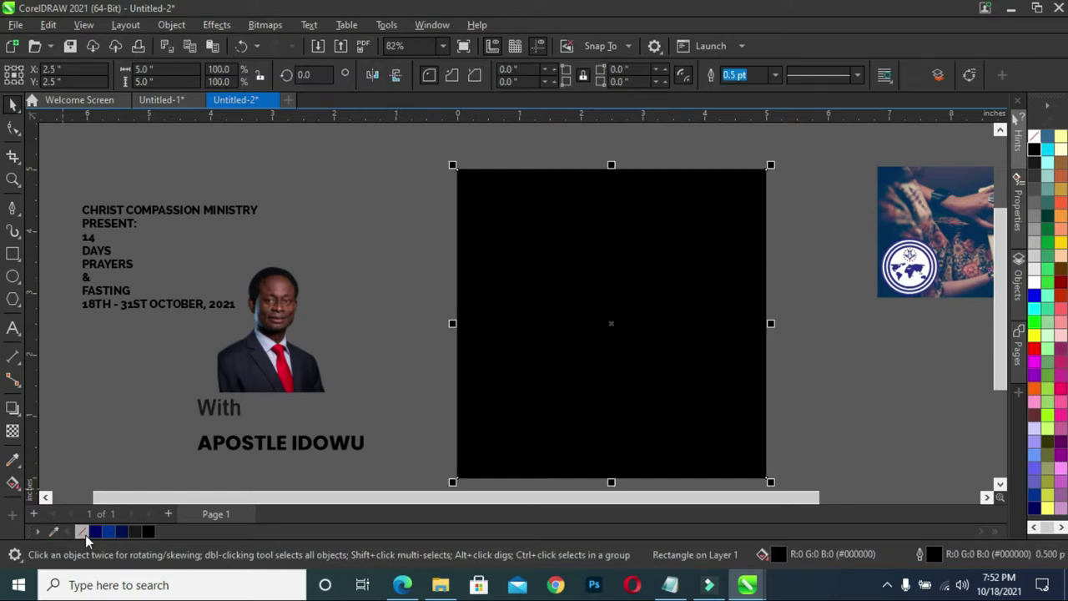
pyautogui.click(353, 246)
# - Move the book-reading photo in front of the black square, scaled across its top
pyautogui.click(958, 196)
pyautogui.moveTo(938, 202); pyautogui.dragTo(519, 191)
pyautogui.hotkey('shift', 'pageup')
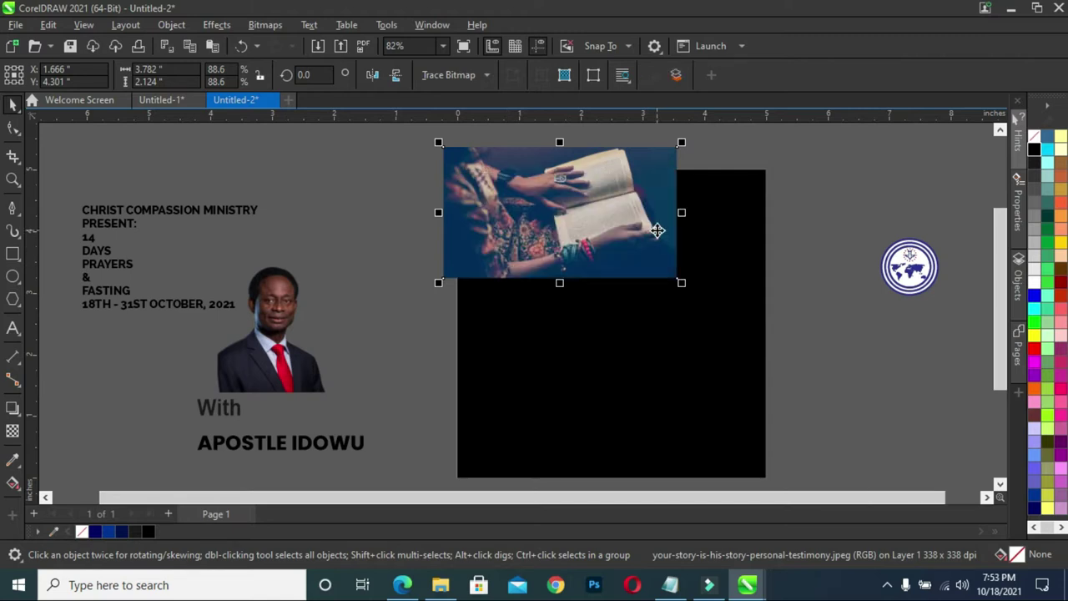
pyautogui.moveTo(681, 283)
pyautogui.mouseDown()
pyautogui.moveTo(786, 342)
pyautogui.moveTo(768, 329)
pyautogui.mouseUp()
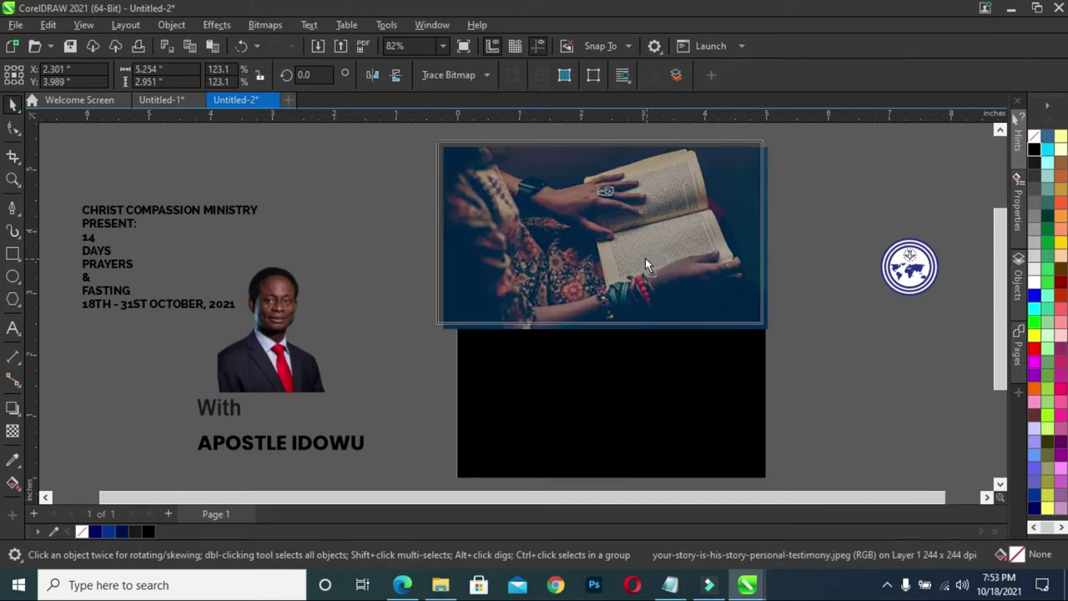
pyautogui.moveTo(646, 262); pyautogui.dragTo(652, 240)
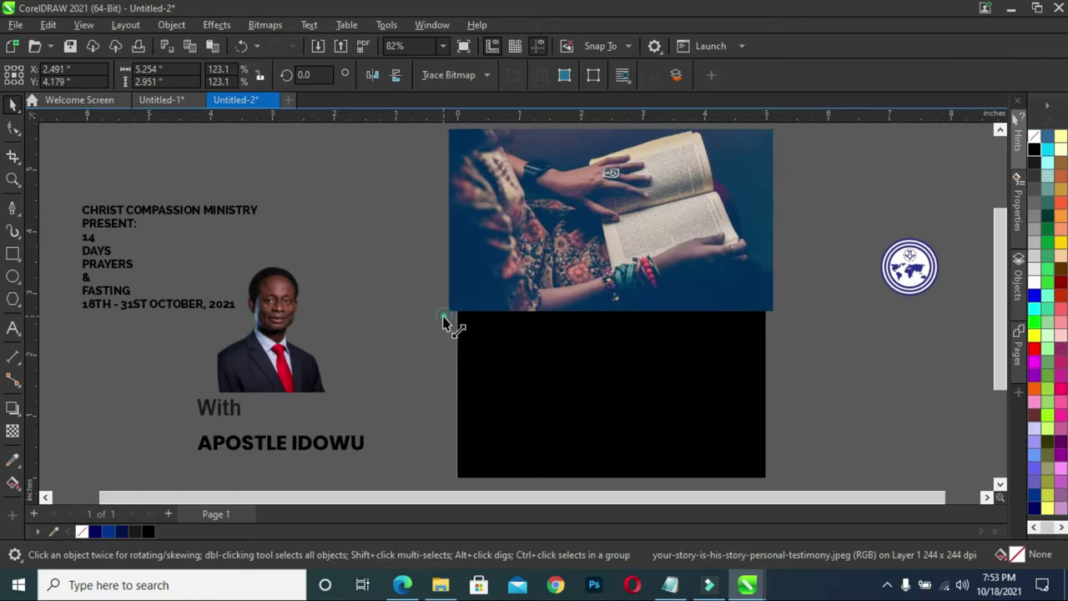
pyautogui.moveTo(446, 317); pyautogui.dragTo(429, 323)
# - Give the photo a fountain transparency fading downward, with Screen merge mode
pyautogui.click(11, 429)
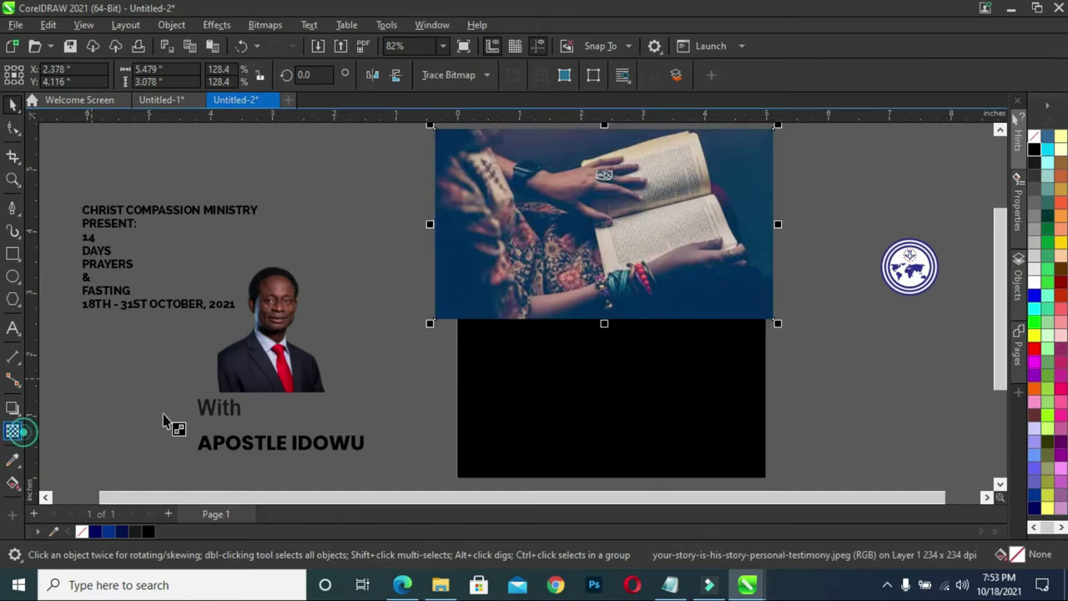
pyautogui.moveTo(629, 267); pyautogui.dragTo(627, 314)
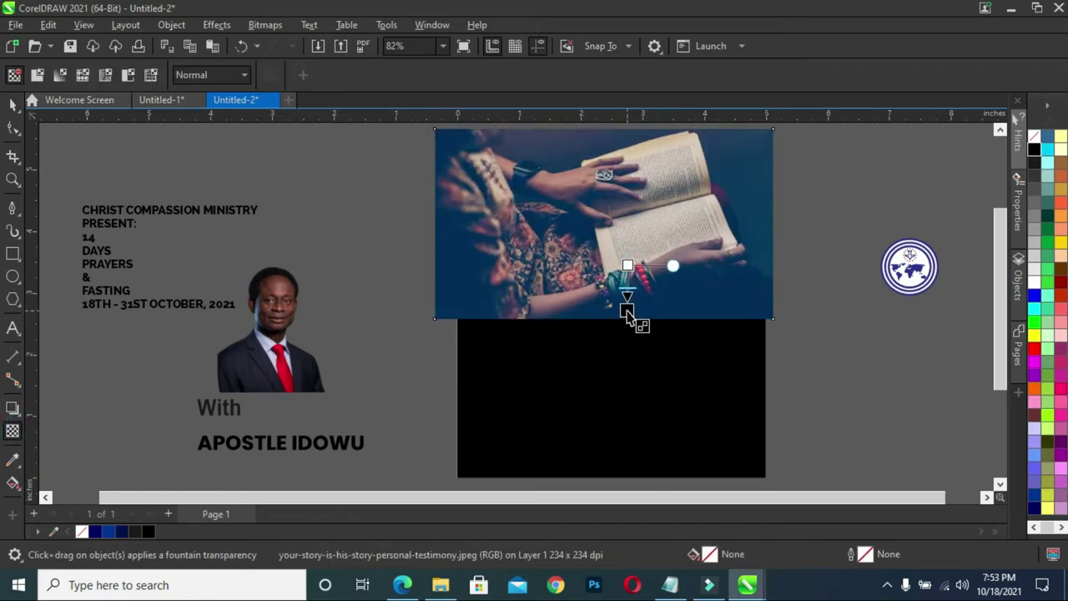
pyautogui.moveTo(627, 265); pyautogui.dragTo(627, 242)
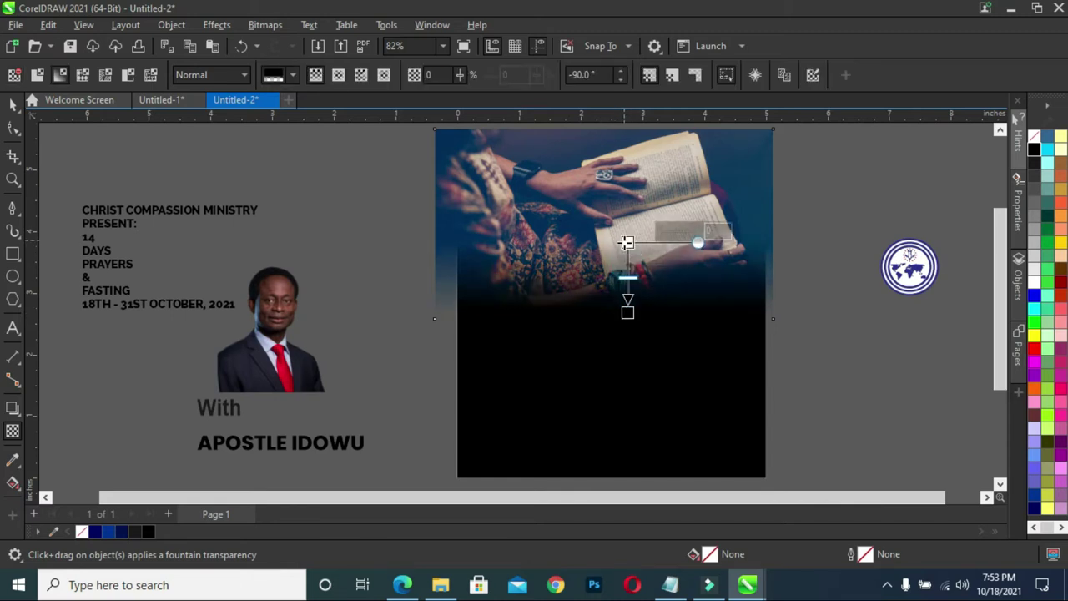
pyautogui.click(14, 107)
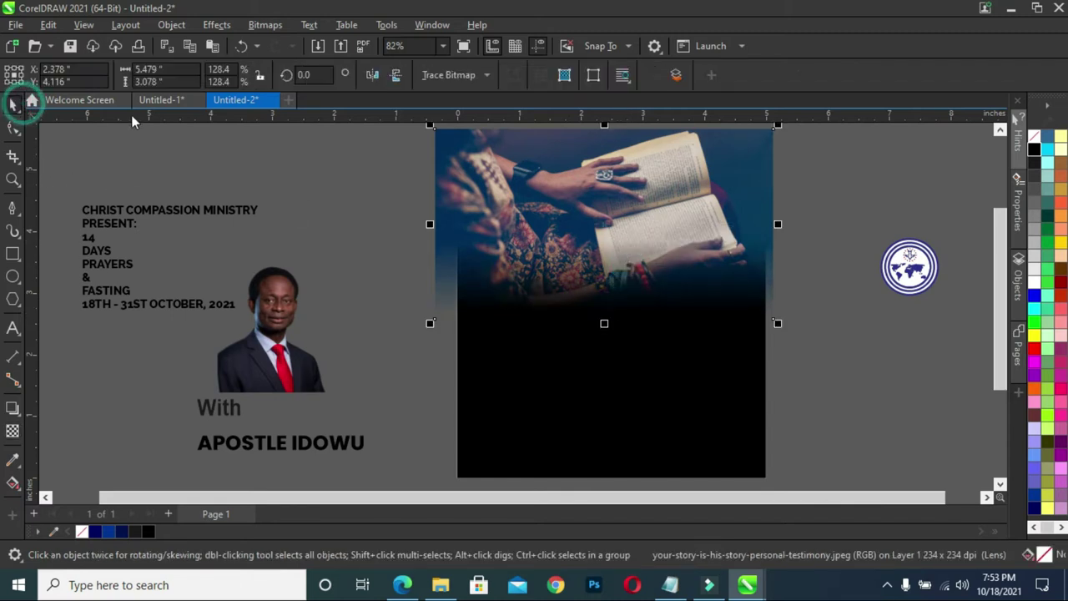
pyautogui.click(13, 430)
pyautogui.click(206, 76)
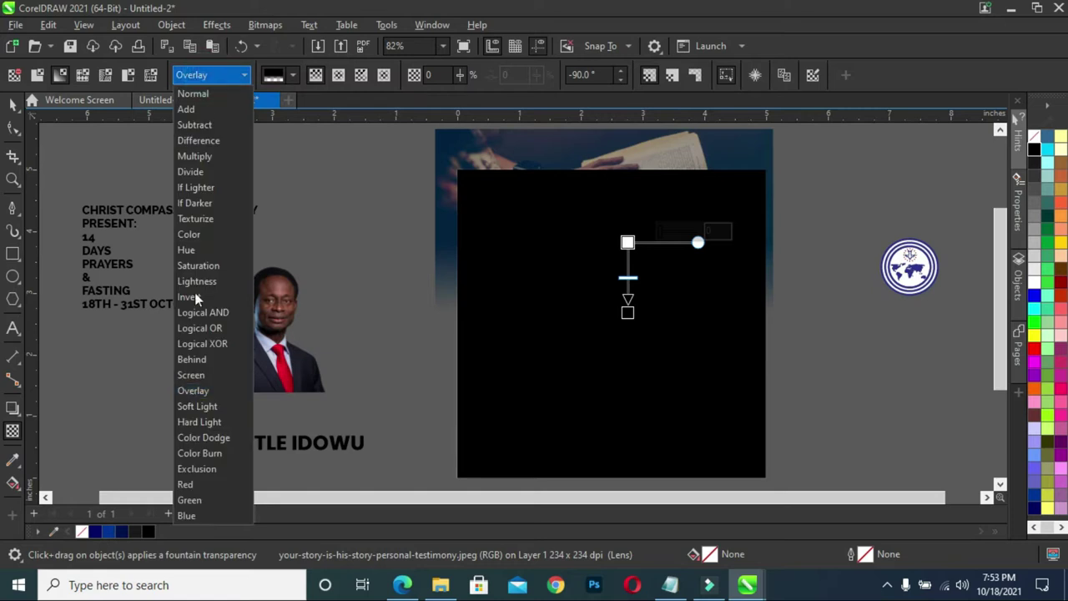
pyautogui.click(196, 376)
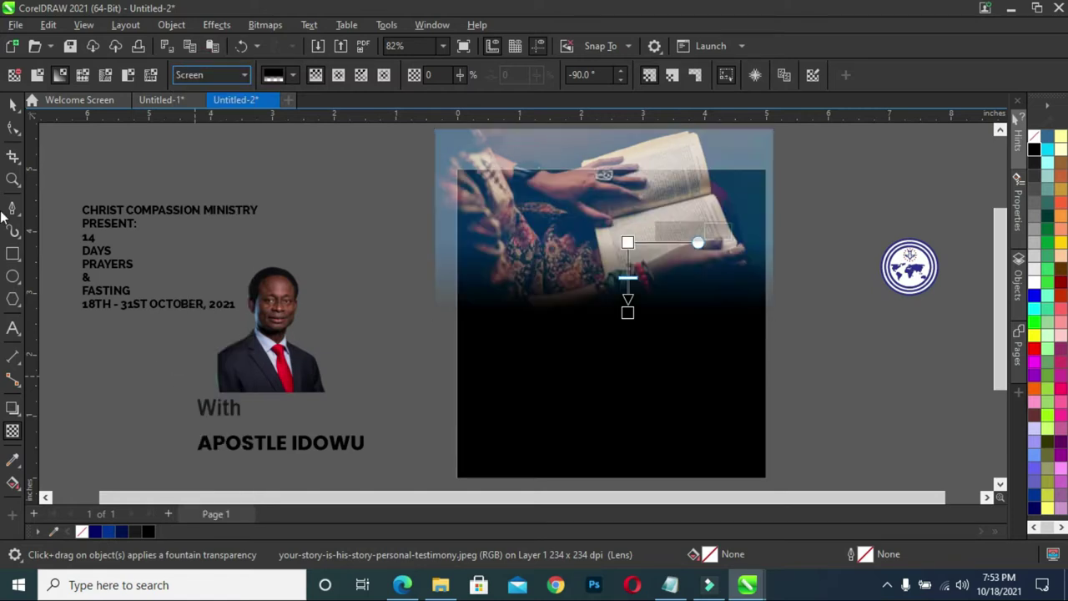
# - Nudge the photo slightly right and raise its transparency amount
pyautogui.click(11, 105)
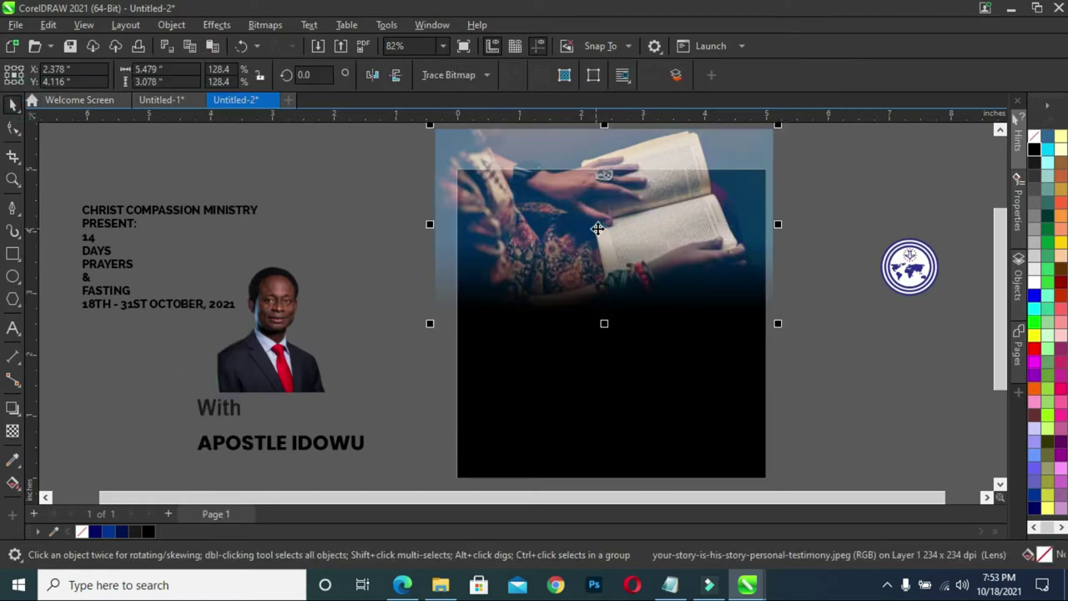
pyautogui.moveTo(598, 229)
pyautogui.mouseDown()
pyautogui.moveTo(613, 241)
pyautogui.moveTo(610, 229)
pyautogui.mouseUp()
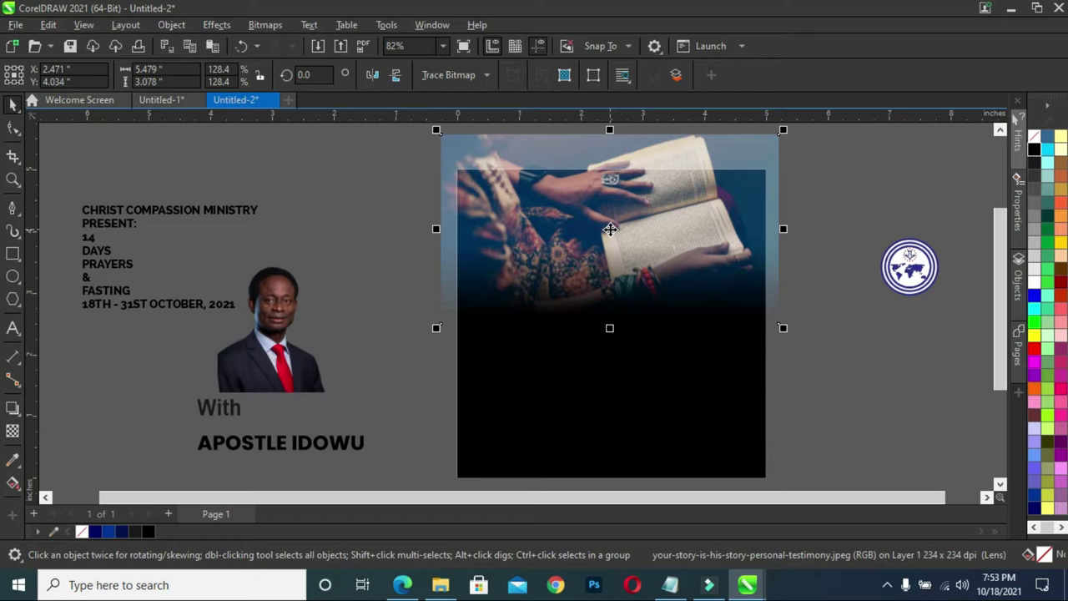
pyautogui.click(12, 430)
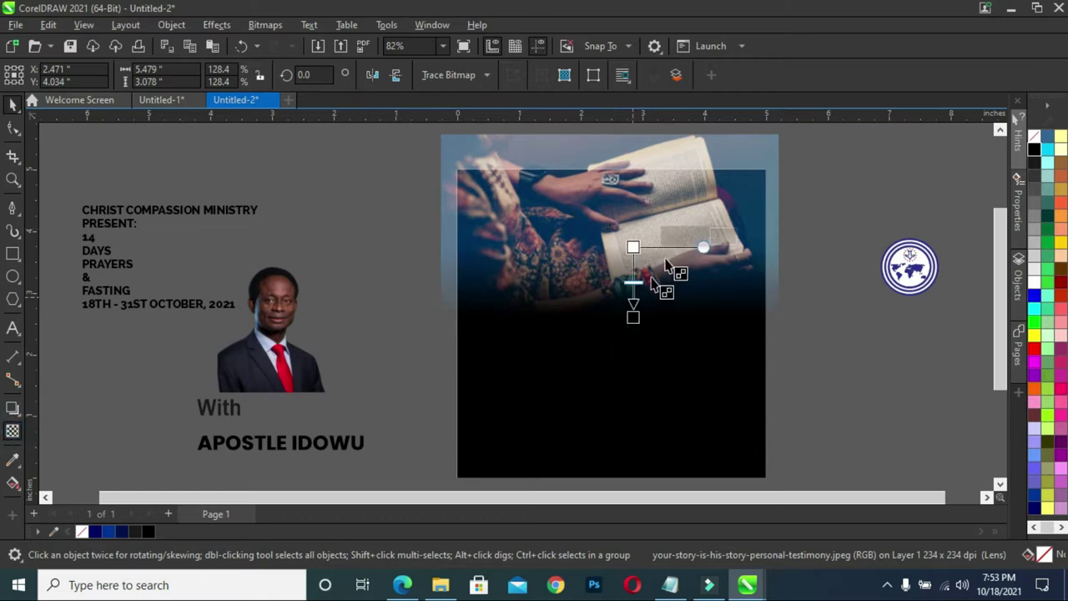
pyautogui.moveTo(667, 239); pyautogui.dragTo(706, 243)
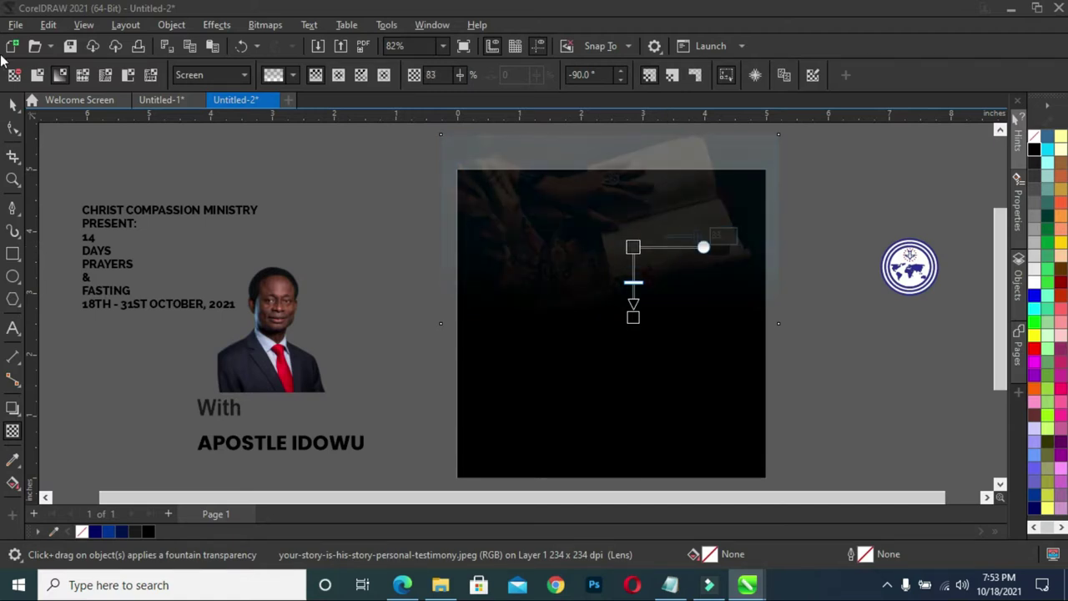
# - PowerClip the faded photo inside the black square
pyautogui.click(12, 104)
pyautogui.rightClick(588, 230)
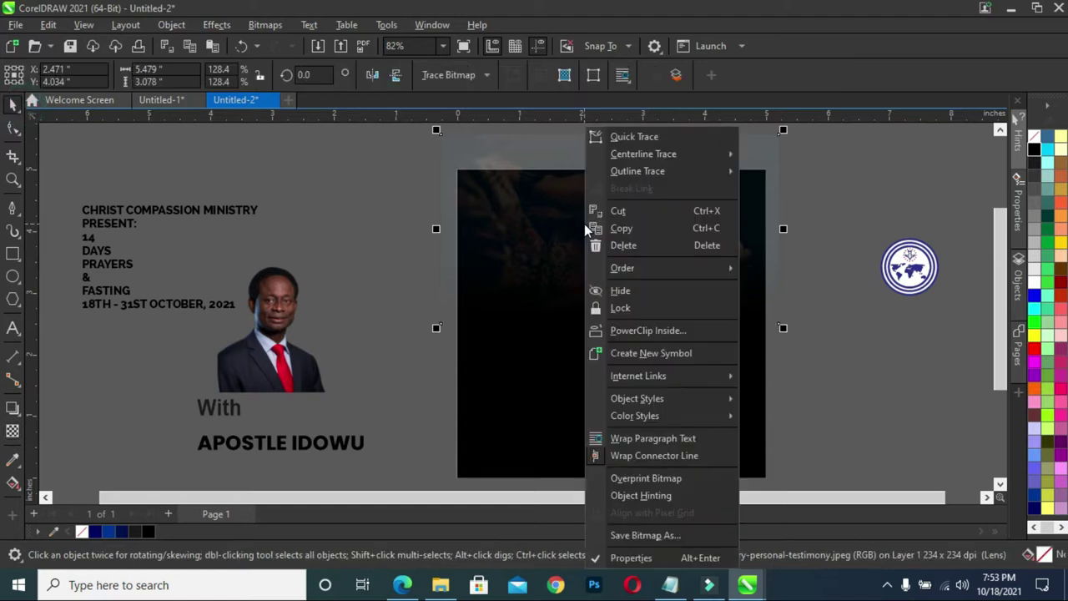
pyautogui.click(625, 331)
pyautogui.click(612, 410)
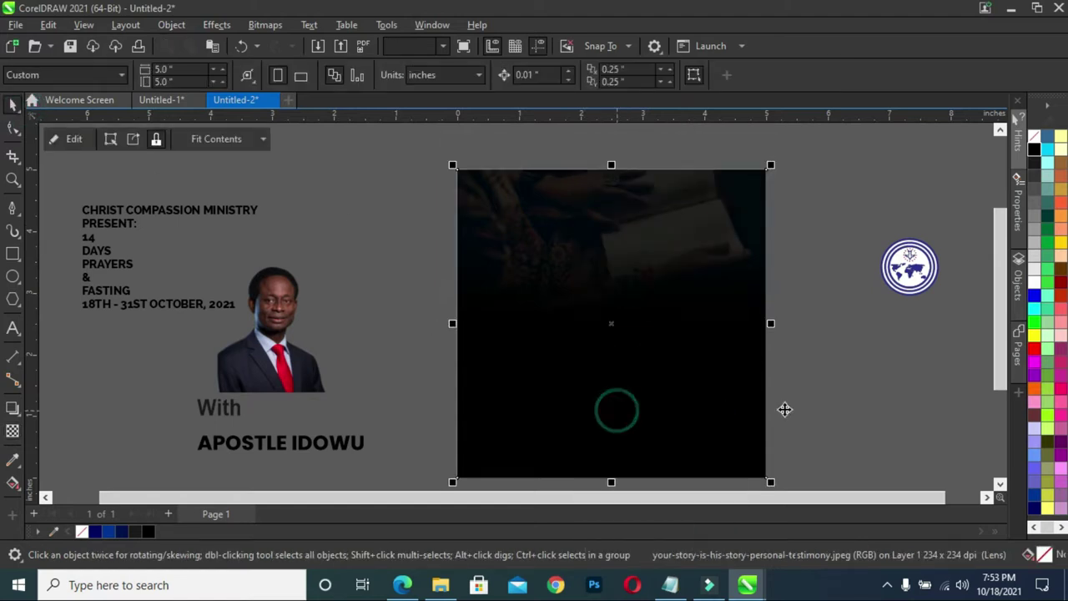
# - Place the church logo, scaled down, at the square's top-left corner
pyautogui.scroll(-1, 672, 330)
pyautogui.click(911, 231)
pyautogui.moveTo(946, 264)
pyautogui.mouseDown()
pyautogui.moveTo(924, 240)
pyautogui.moveTo(543, 187)
pyautogui.moveTo(526, 163)
pyautogui.moveTo(563, 179)
pyautogui.mouseUp()
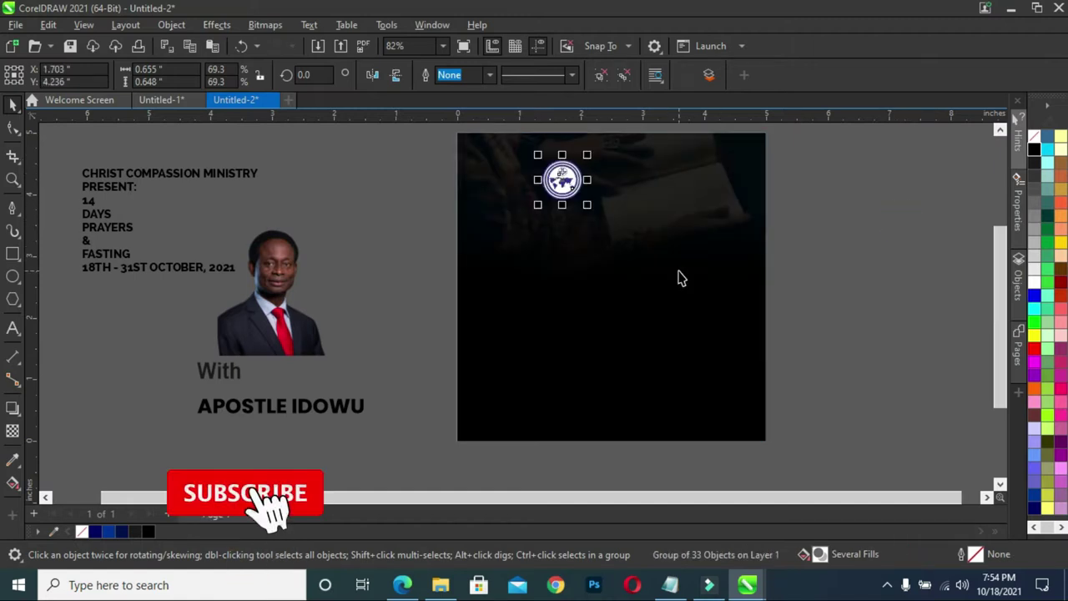
pyautogui.moveTo(586, 205); pyautogui.dragTo(532, 163)
pyautogui.click(810, 202)
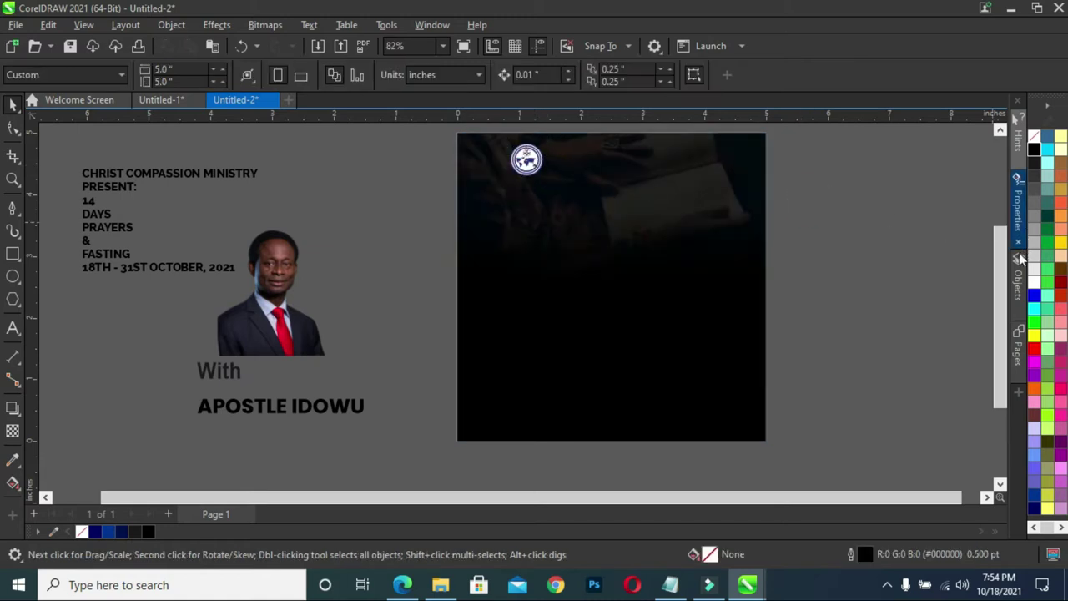
pyautogui.moveTo(1004, 273); pyautogui.dragTo(999, 269)
pyautogui.moveTo(478, 127); pyautogui.dragTo(568, 222)
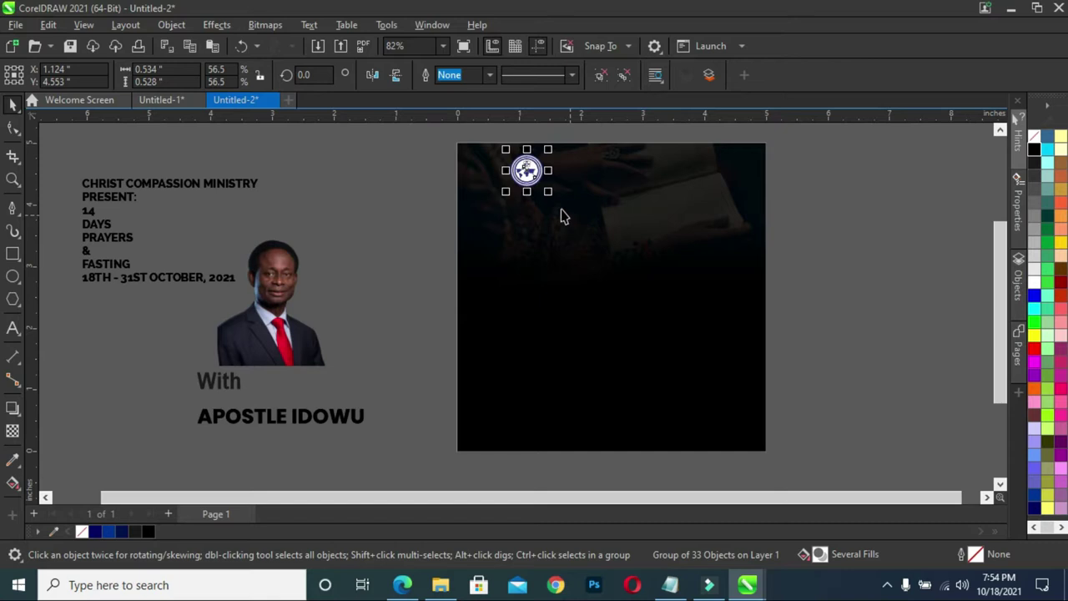
pyautogui.click(334, 208)
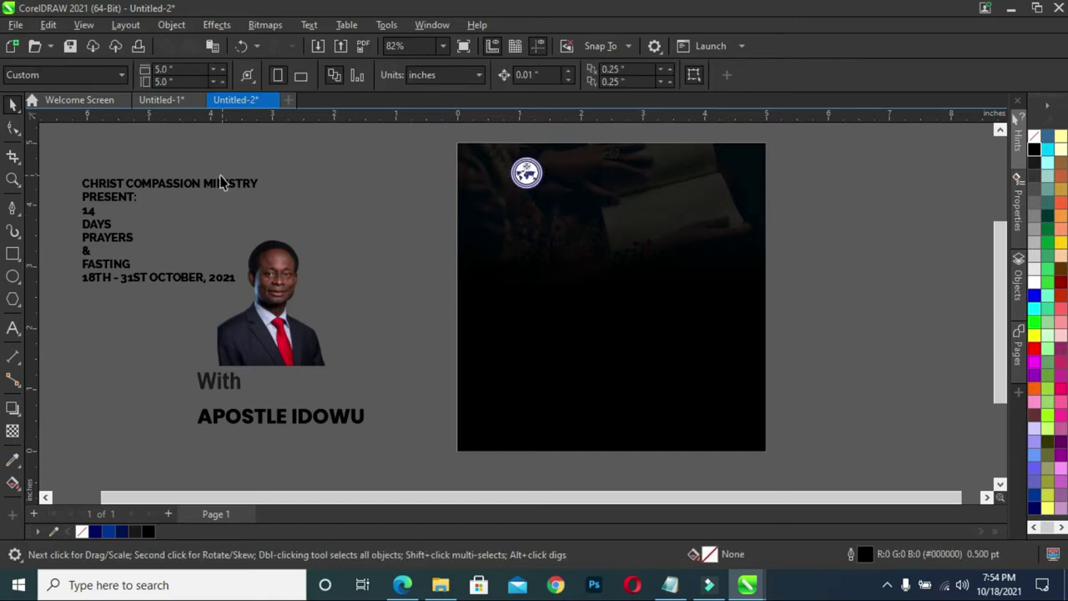
# - Break the ministry text block apart into separate lines
pyautogui.click(195, 183)
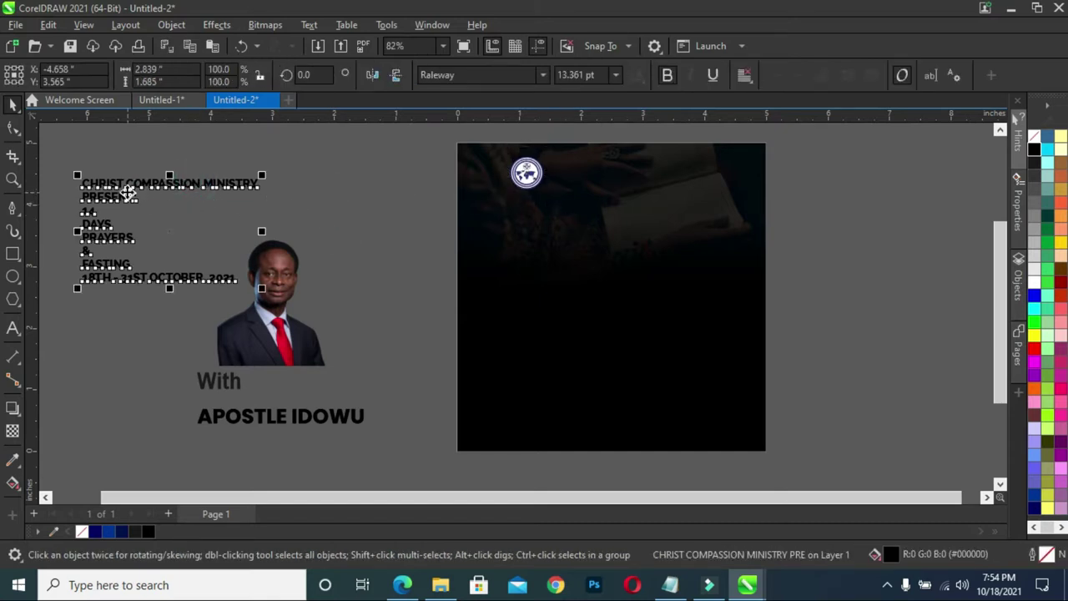
pyautogui.click(140, 26)
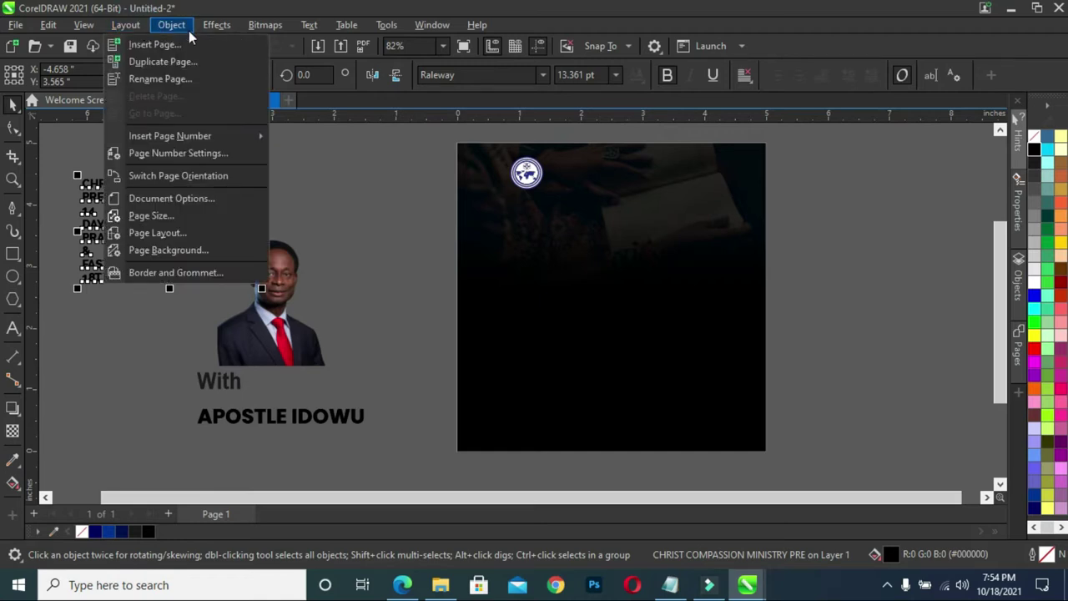
pyautogui.moveTo(171, 25)
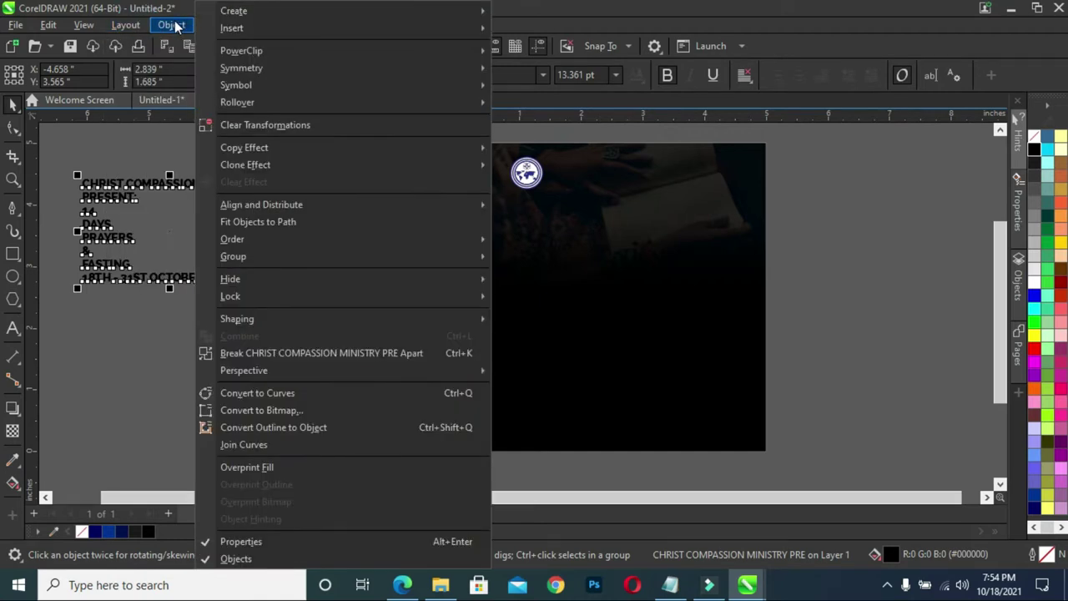
pyautogui.click(298, 354)
pyautogui.click(81, 386)
# - Put CHRIST COMPASSION MINISTRY beside the logo, in white Raleway Medium
pyautogui.click(170, 185)
pyautogui.moveTo(170, 185); pyautogui.dragTo(726, 183)
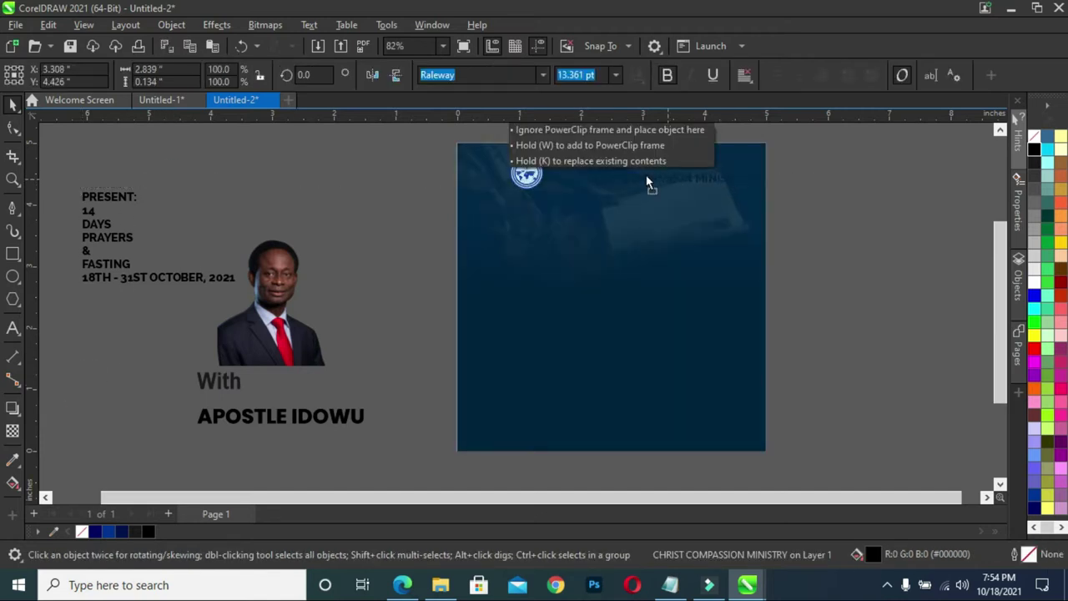
pyautogui.moveTo(640, 178); pyautogui.dragTo(640, 172)
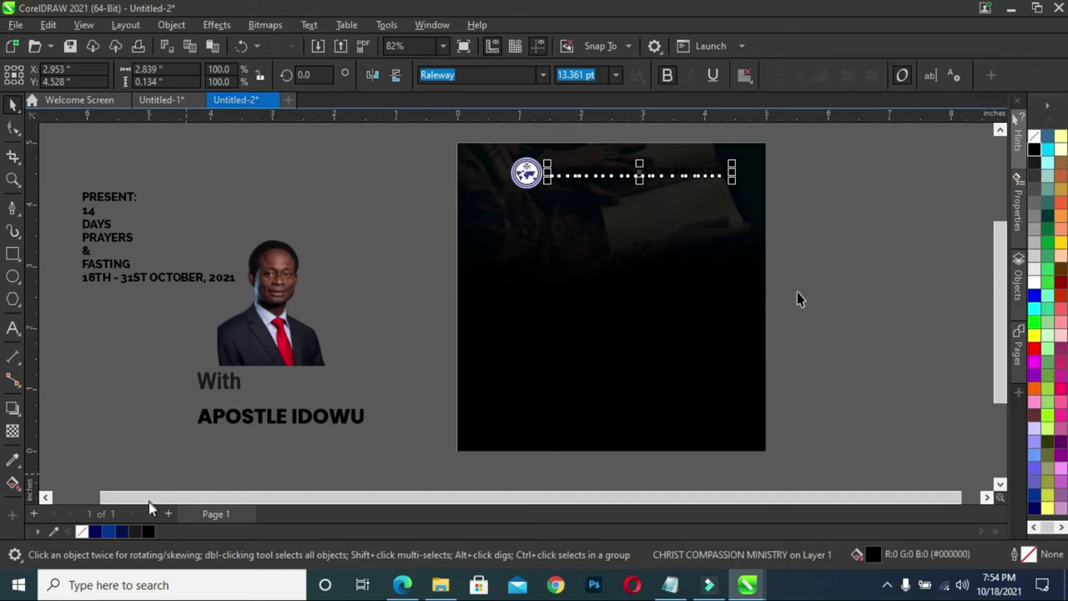
pyautogui.click(1035, 283)
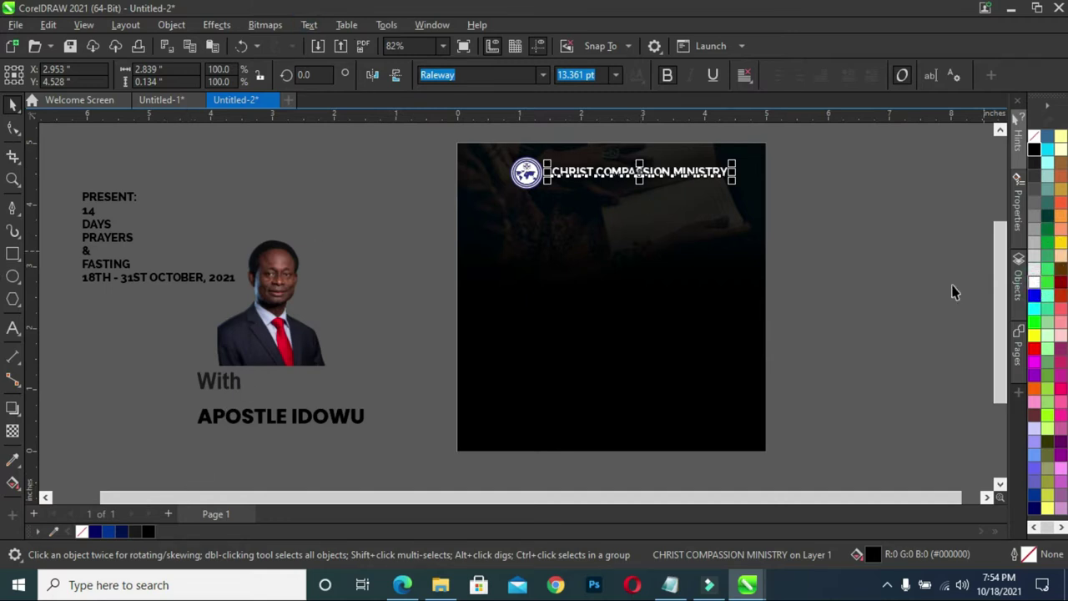
pyautogui.click(539, 76)
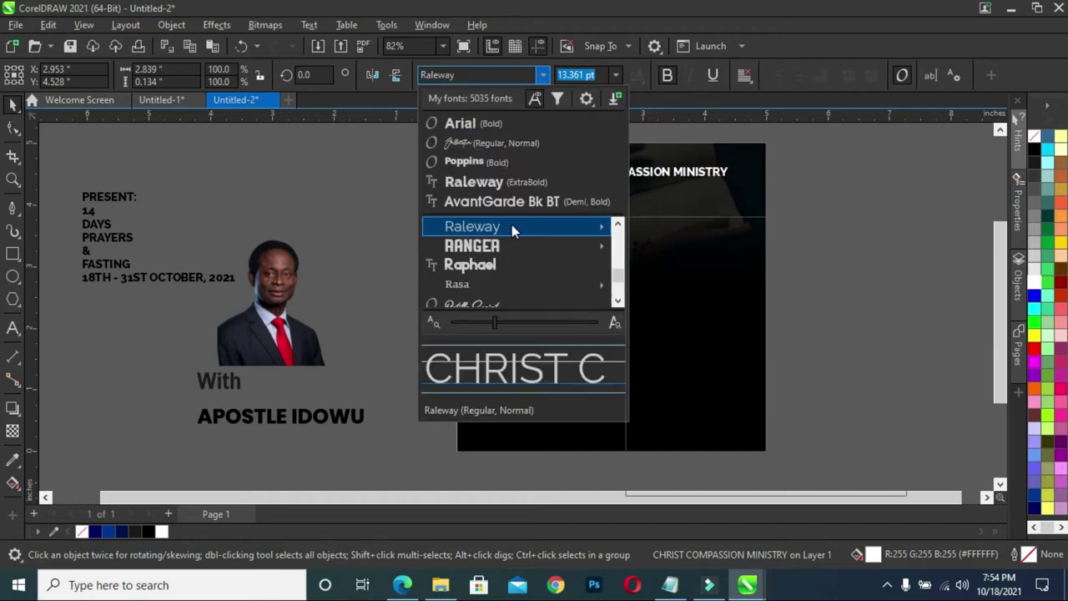
pyautogui.moveTo(473, 227)
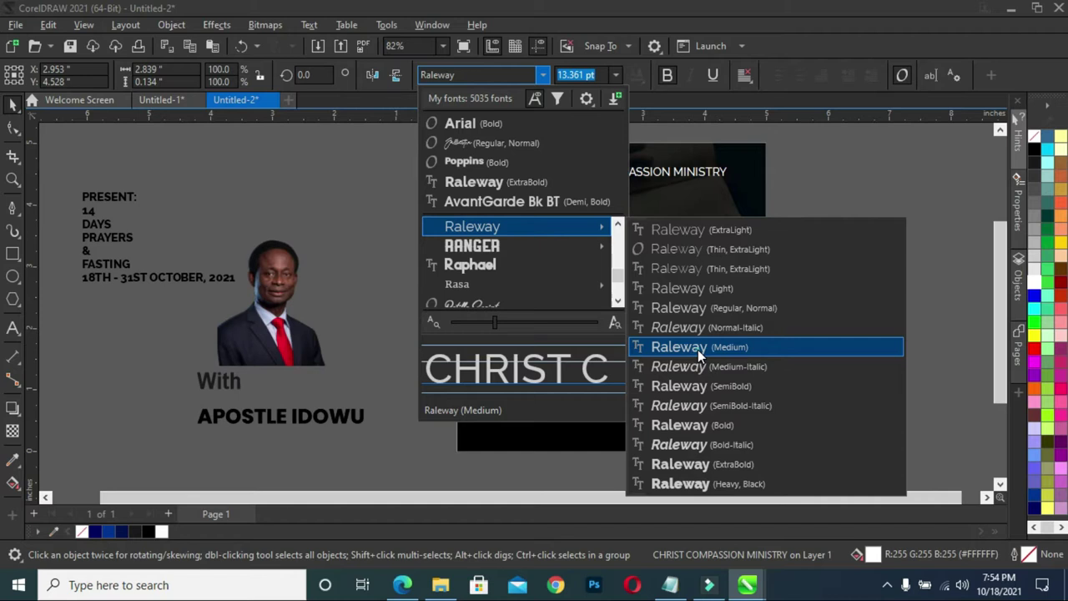
pyautogui.click(700, 348)
pyautogui.click(840, 243)
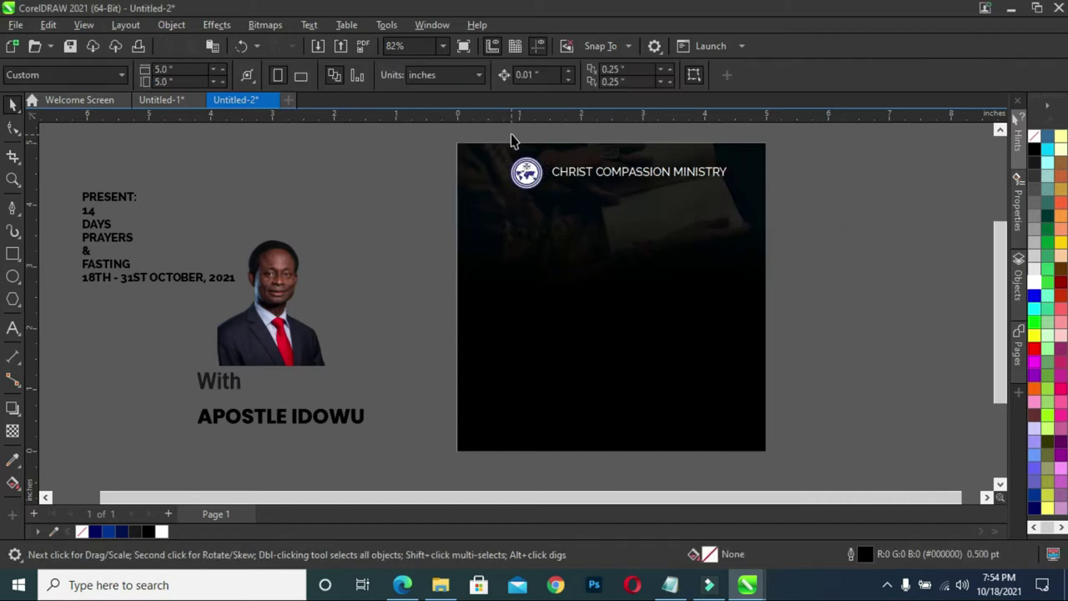
# - Shift the round logo left and down so it sits snugly before the ministry title
pyautogui.click(586, 174)
pyautogui.keyDown('shift'); pyautogui.click(570, 238); pyautogui.keyUp('shift')
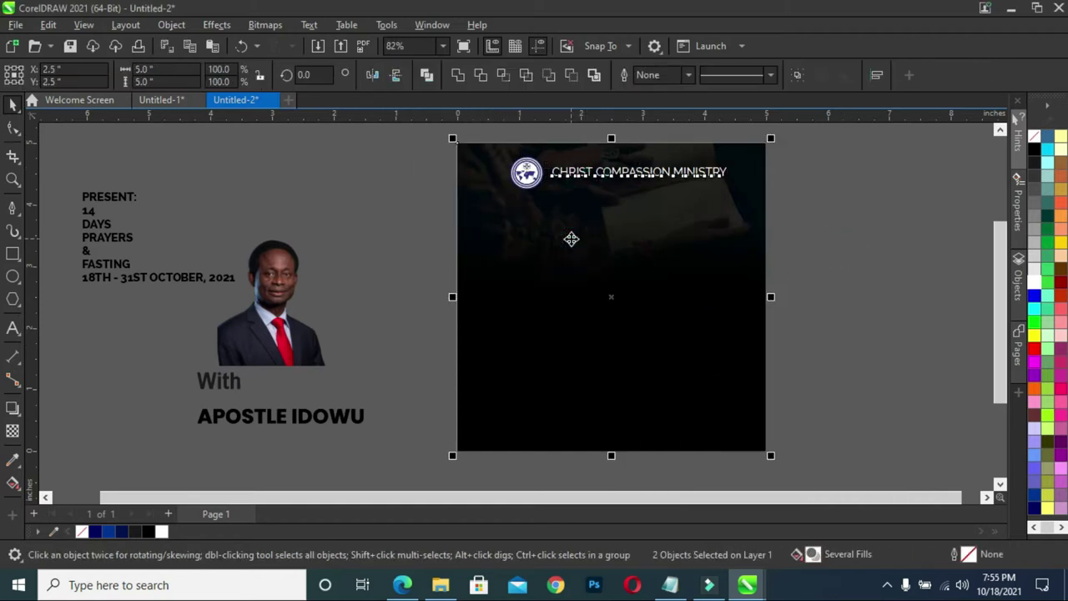
pyautogui.click(880, 248)
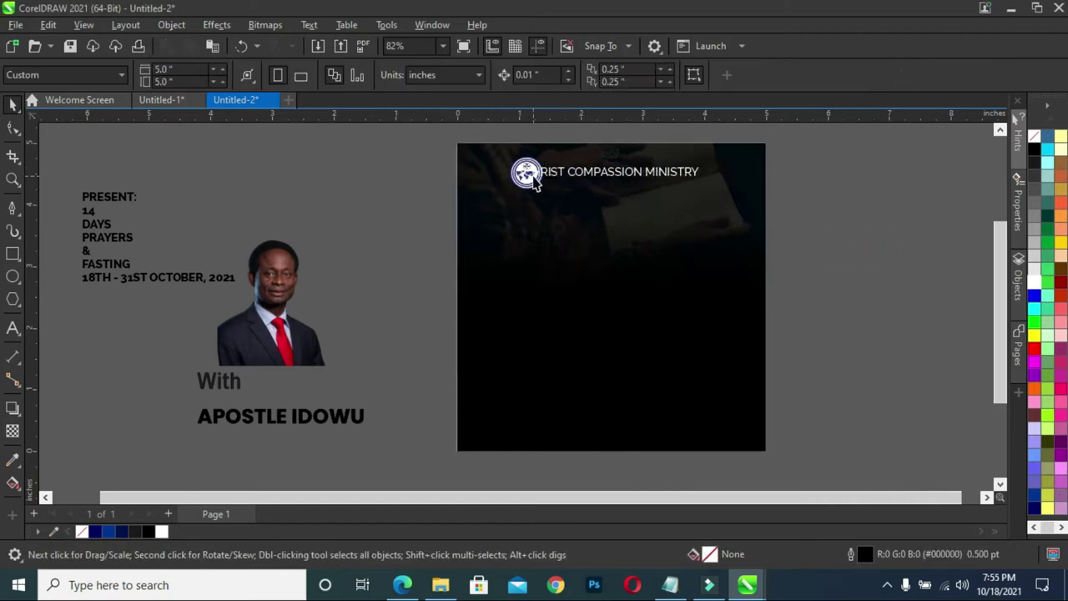
pyautogui.moveTo(524, 178); pyautogui.dragTo(499, 178)
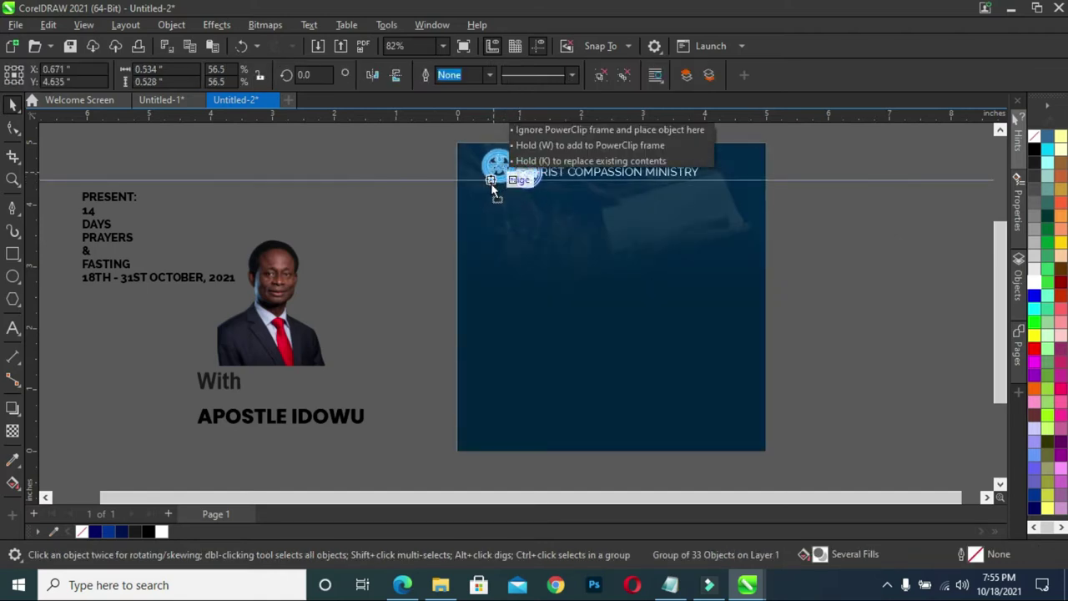
pyautogui.moveTo(497, 178); pyautogui.dragTo(491, 184)
pyautogui.click(331, 199)
pyautogui.click(508, 168)
pyautogui.press('Down')
pyautogui.press('Down')
pyautogui.click(805, 214)
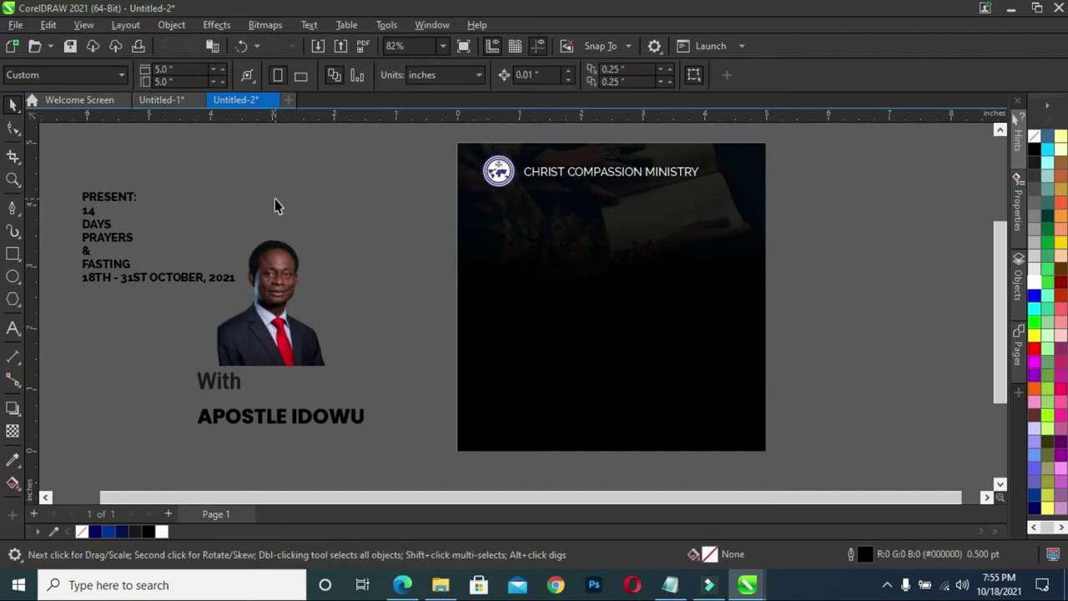
pyautogui.click(501, 173)
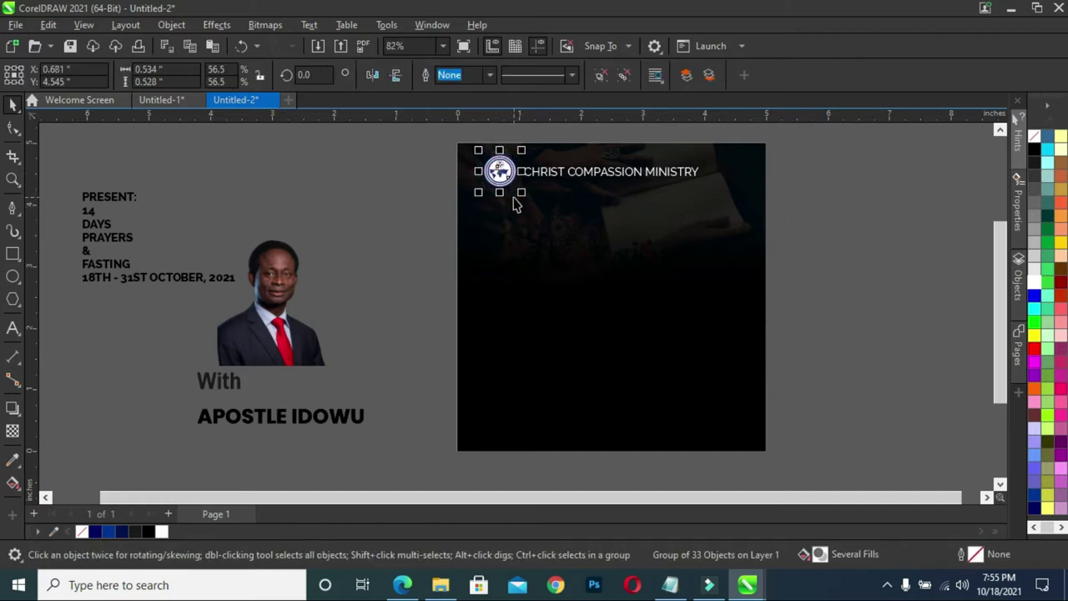
pyautogui.click(403, 202)
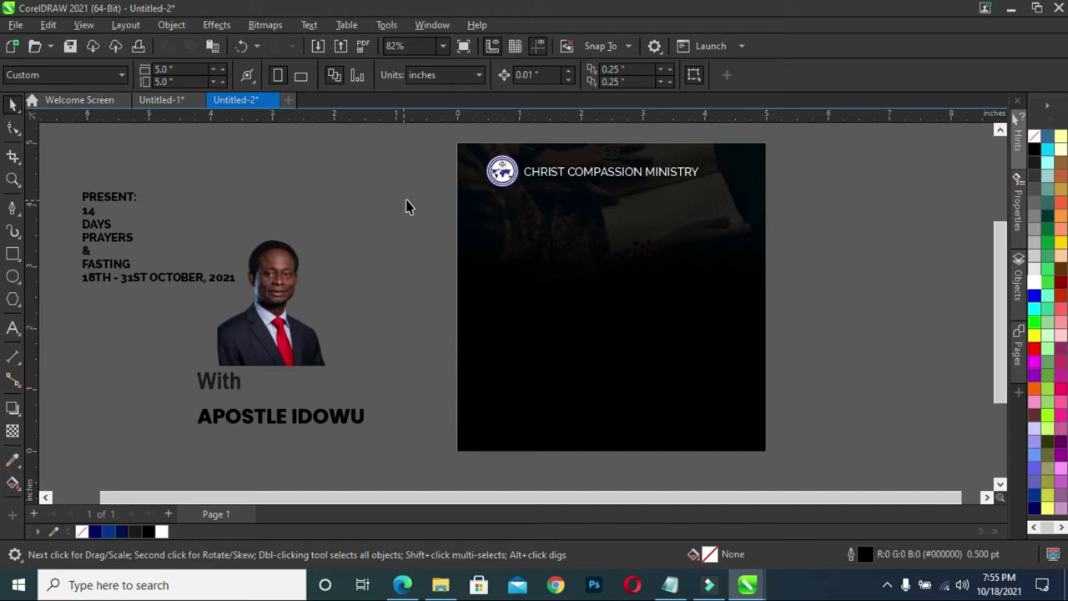
# - Duplicate the ministry title below and retype the copy as ZONE 4 ABUJA
pyautogui.click(608, 182)
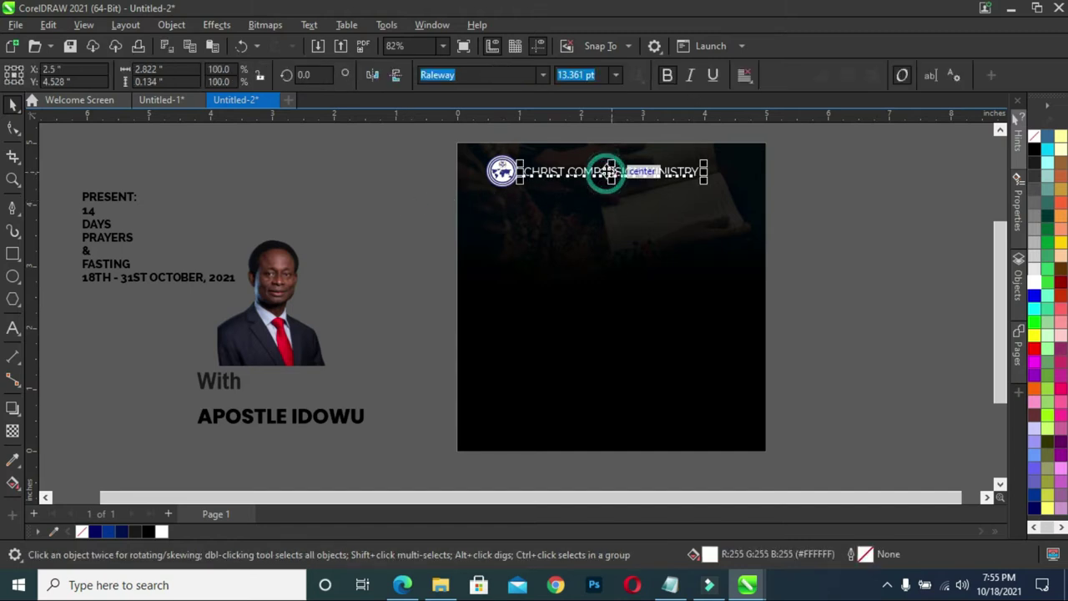
pyautogui.moveTo(607, 182); pyautogui.dragTo(612, 188)
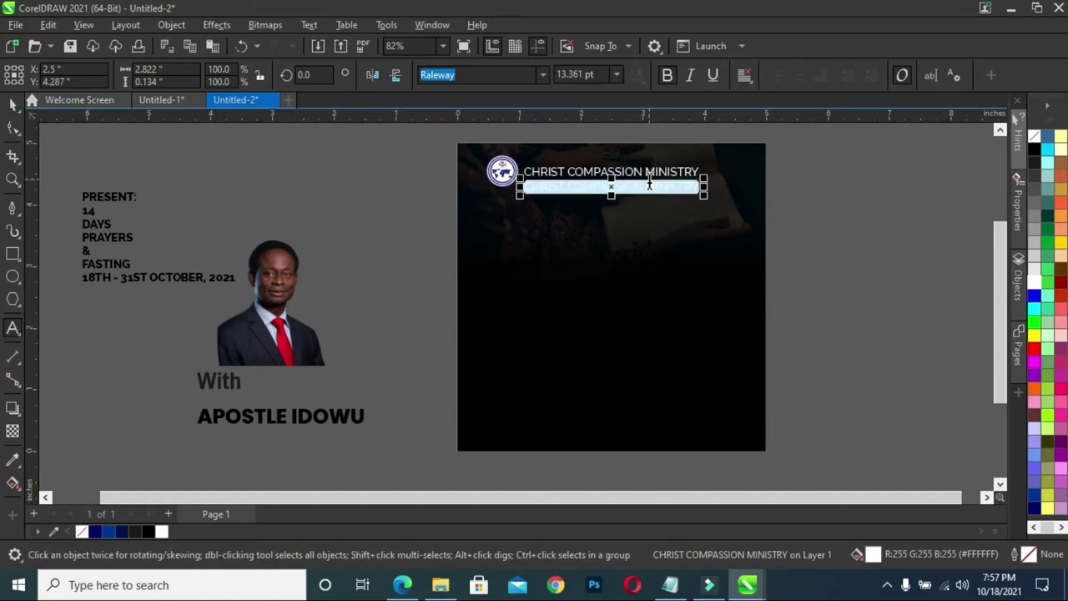
pyautogui.write('ZONE 4')
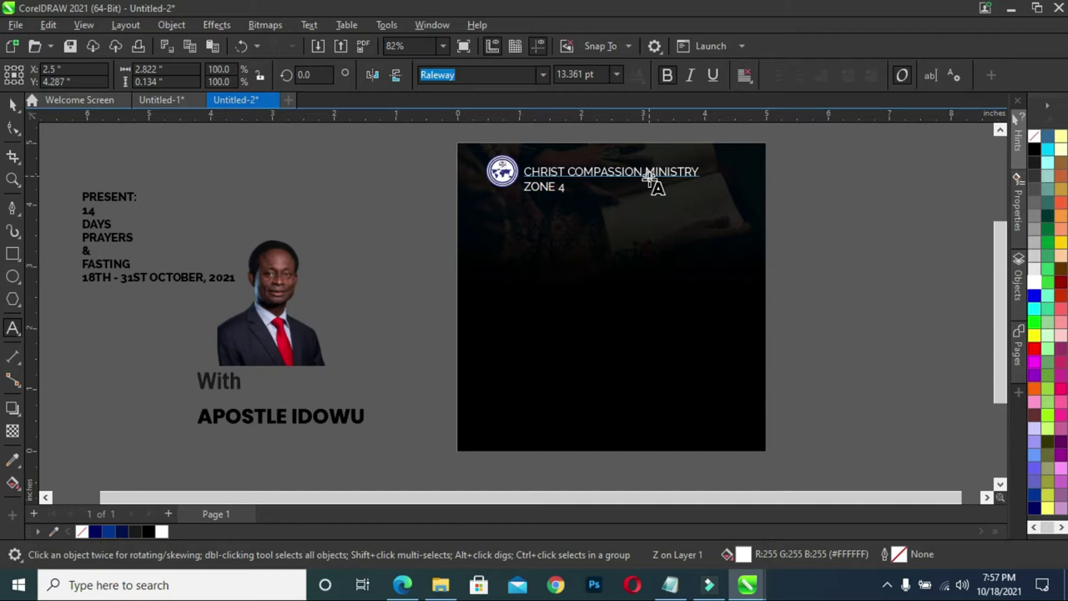
pyautogui.press('BackSpace')
pyautogui.press('BackSpace')
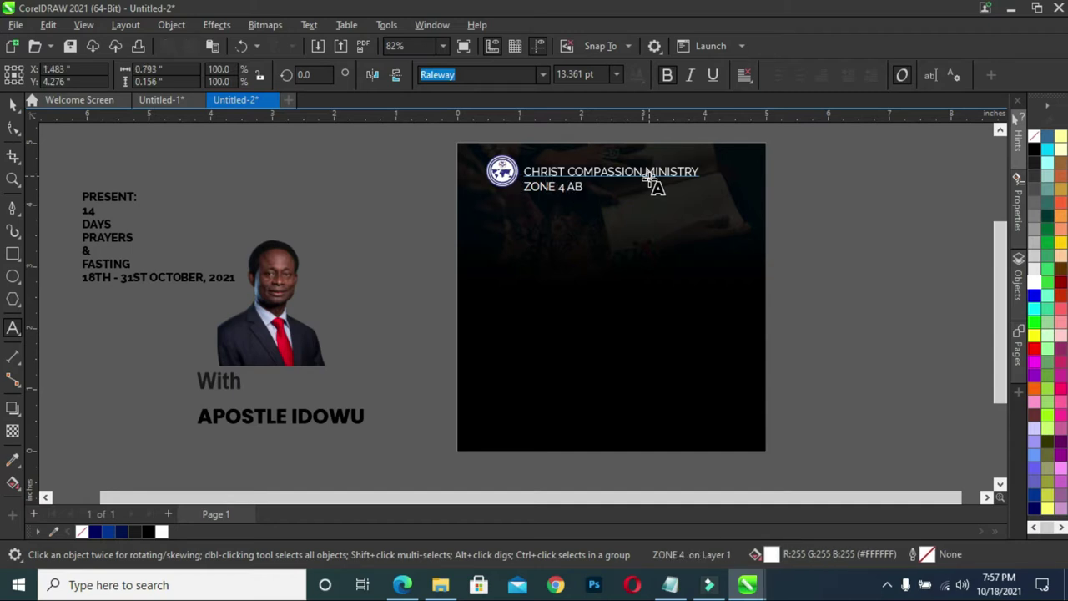
pyautogui.write('UJA')
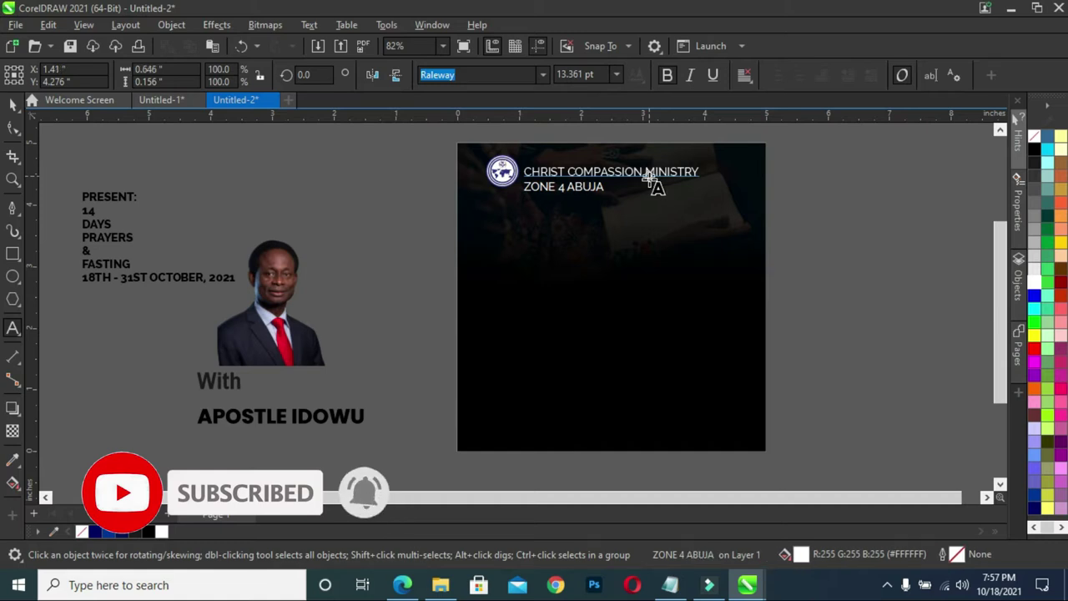
pyautogui.click(610, 183)
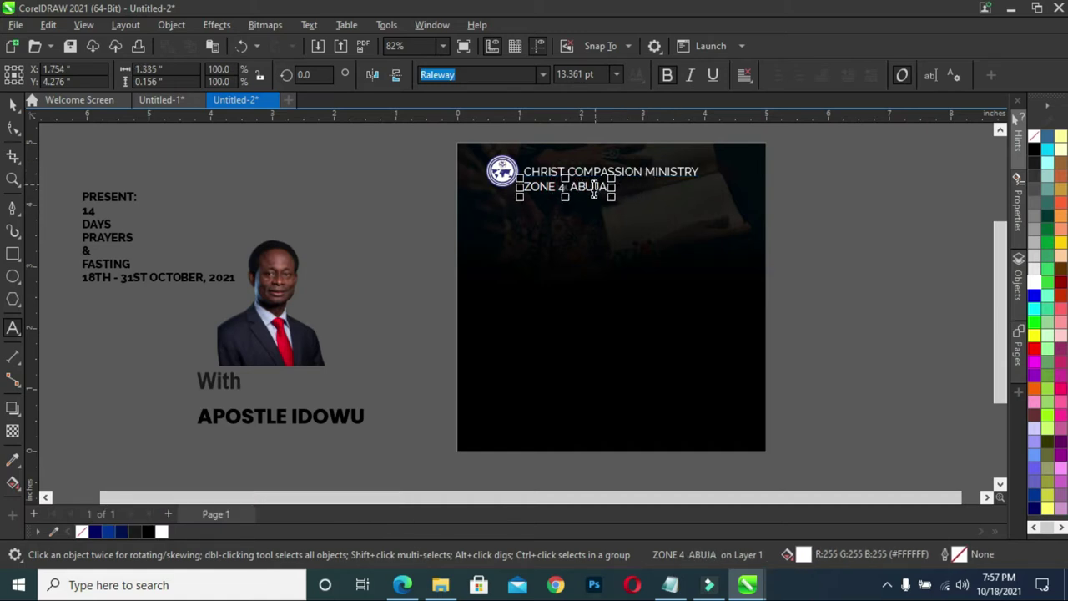
pyautogui.click(13, 104)
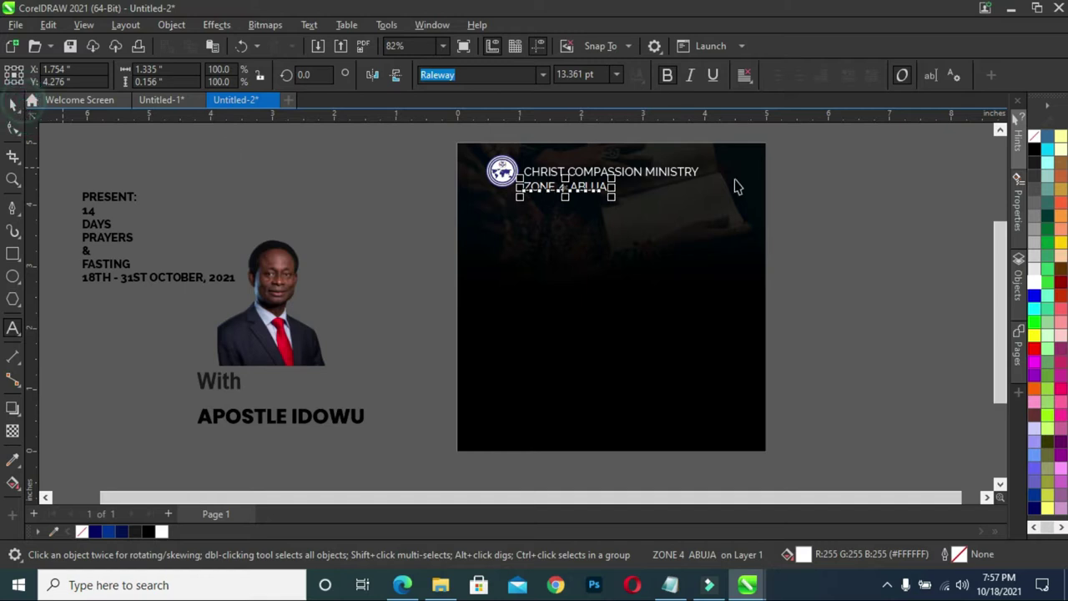
# - Centre-align ZONE 4 ABUJA with the CHRIST COMPASSION MINISTRY title
pyautogui.moveTo(799, 142); pyautogui.dragTo(513, 209)
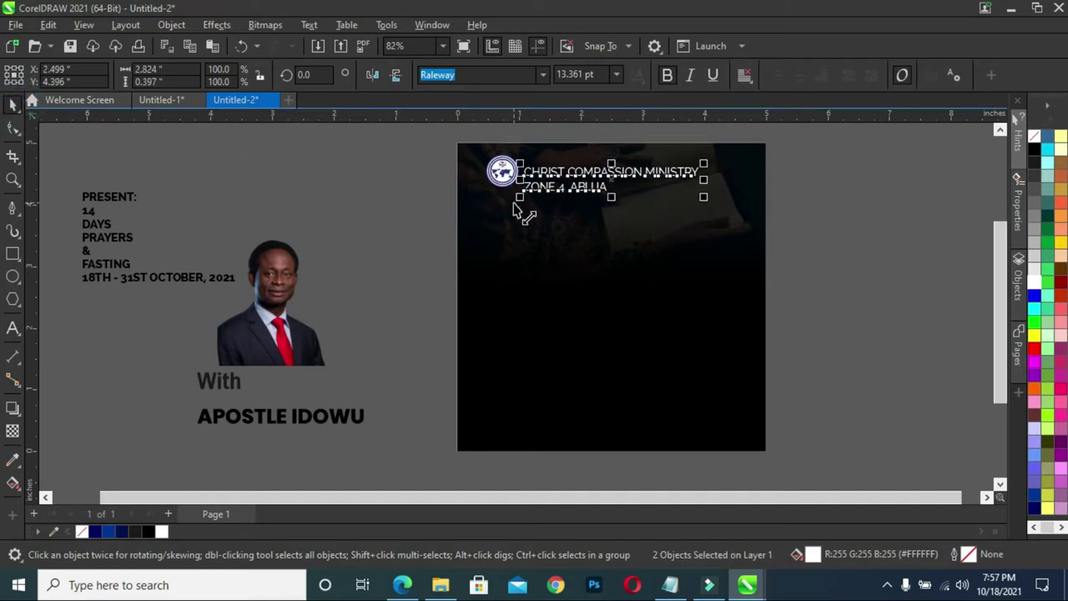
pyautogui.press('c')
pyautogui.click(843, 215)
pyautogui.click(588, 188)
# - Copy ZONE 4 ABUJA downward, retype it as PRESENT:, and centre it on the background
pyautogui.click(830, 205)
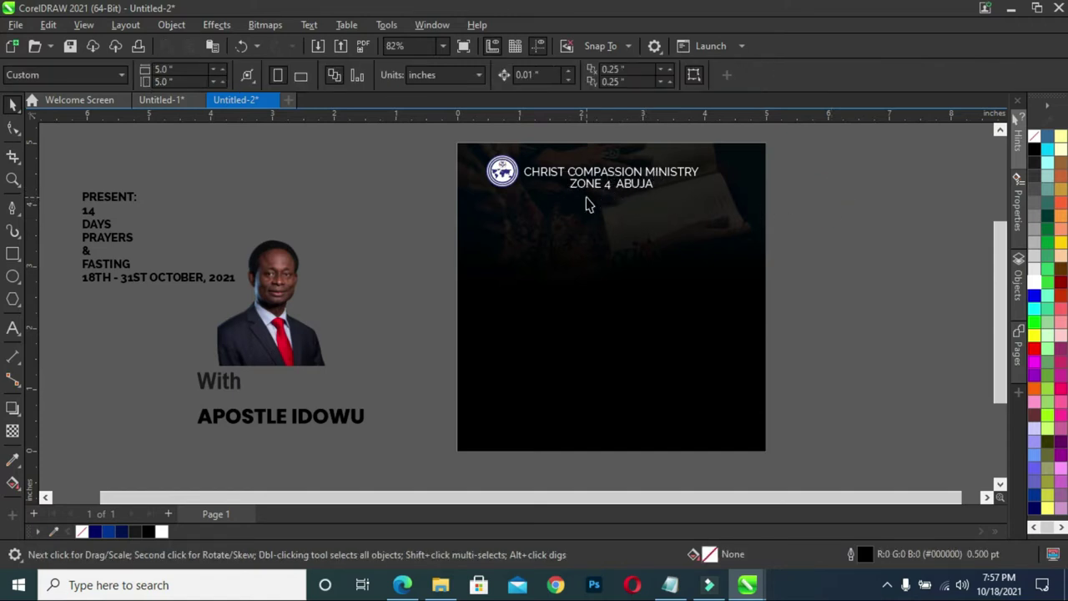
pyautogui.moveTo(620, 192); pyautogui.dragTo(631, 216)
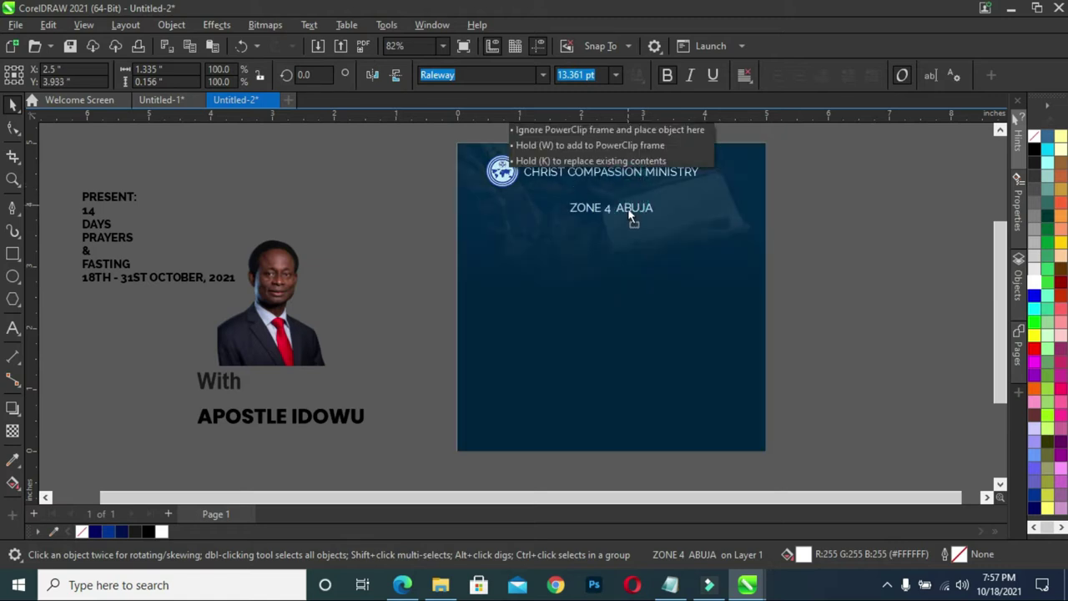
pyautogui.doubleClick(625, 210)
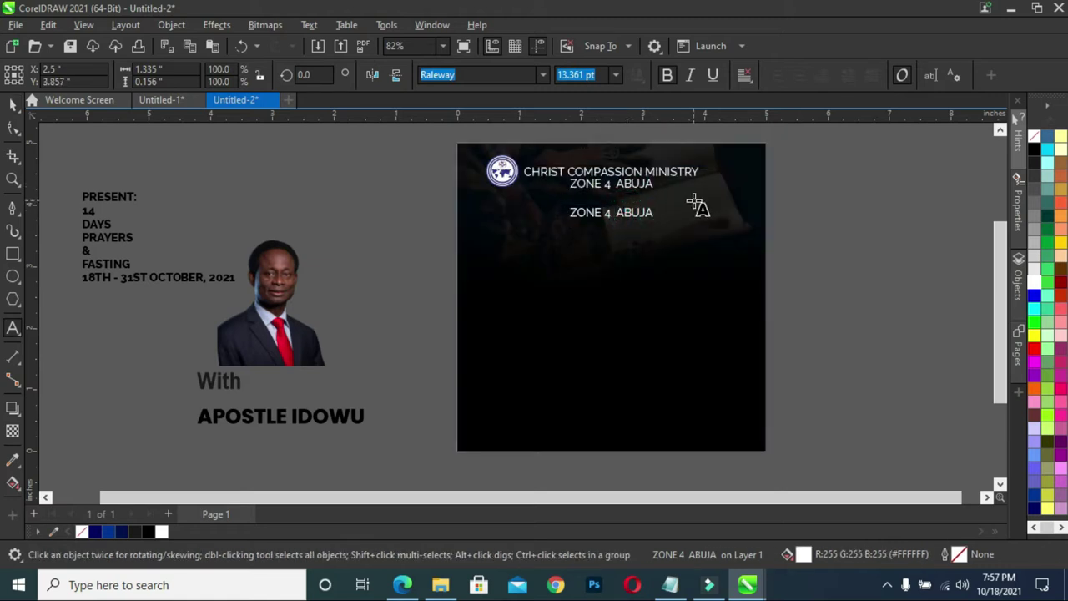
pyautogui.hotkey('ctrl', 'a')
pyautogui.write('P')
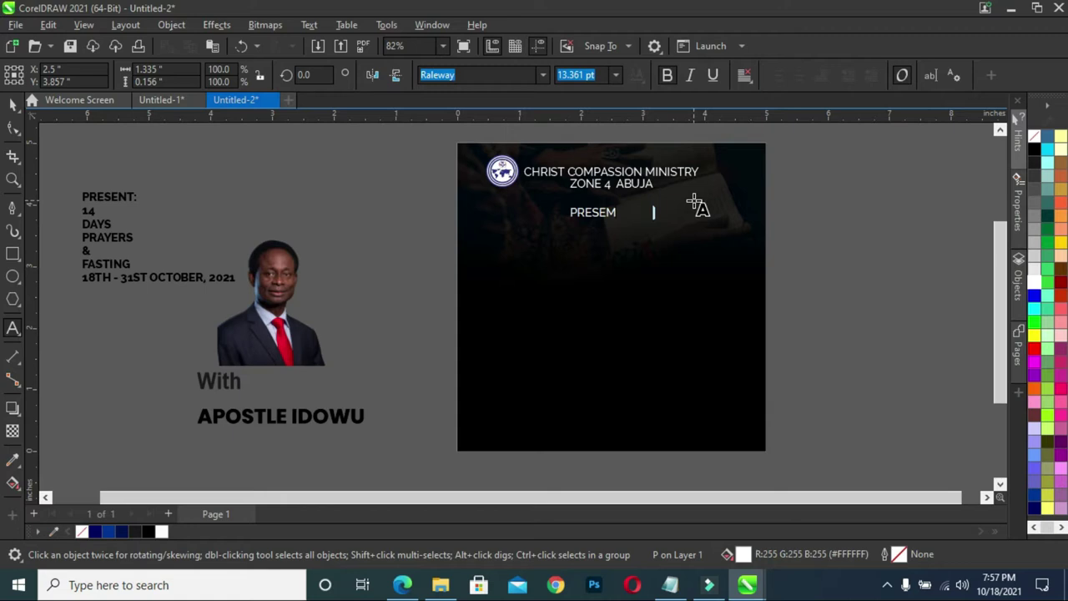
pyautogui.press('BackSpace')
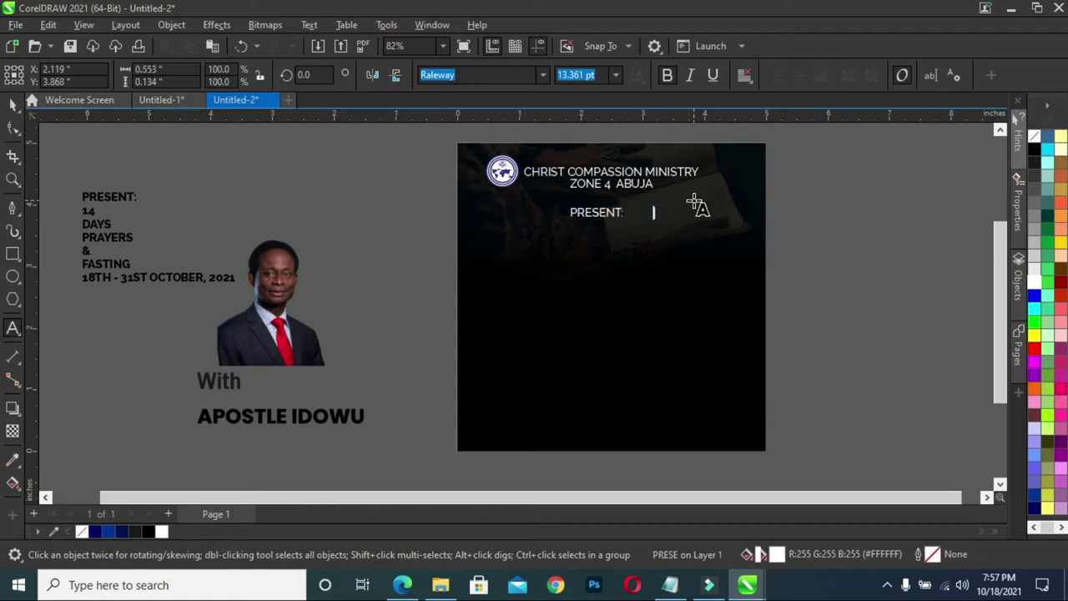
pyautogui.press('Escape')
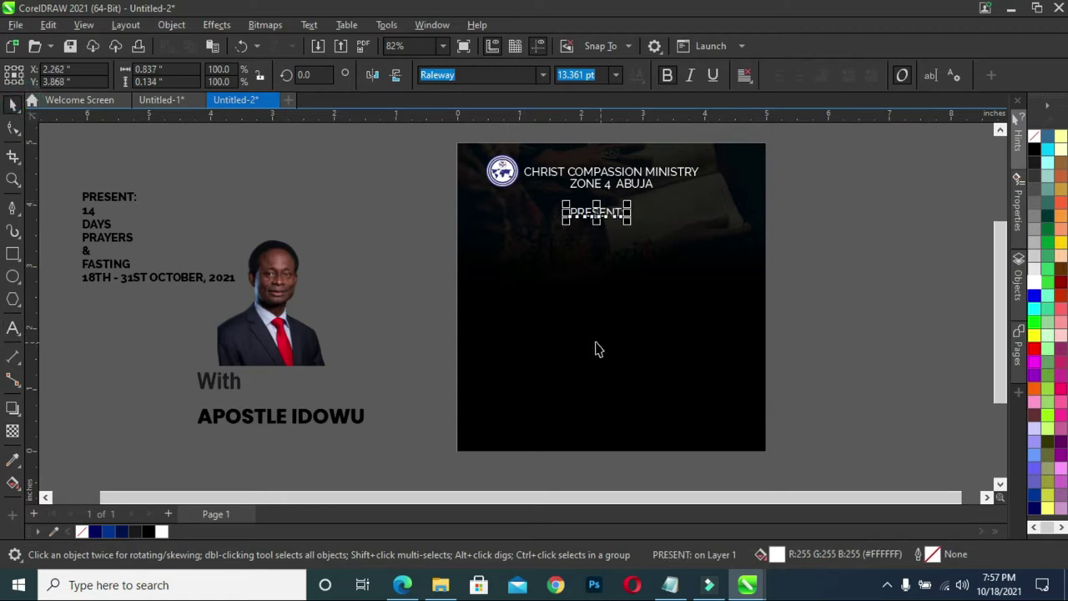
pyautogui.keyDown('shift'); pyautogui.click(596, 344); pyautogui.keyUp('shift')
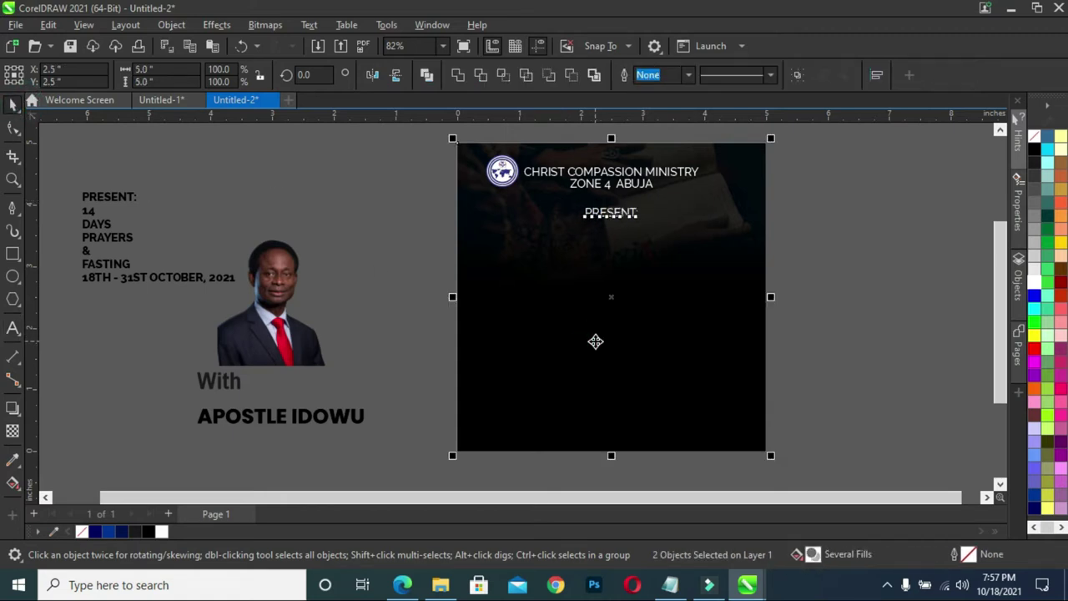
pyautogui.click(901, 283)
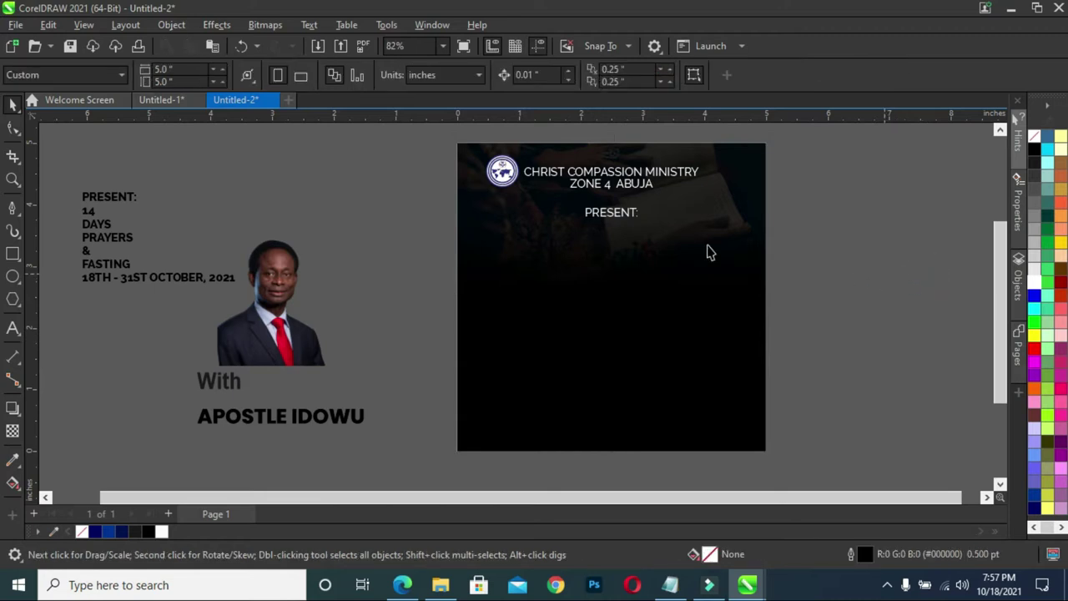
# - Delete the old PRESENT: text and enlarge the 14 in Uni Sans Heavy CAPS
pyautogui.click(107, 200)
pyautogui.press('Delete')
pyautogui.click(91, 219)
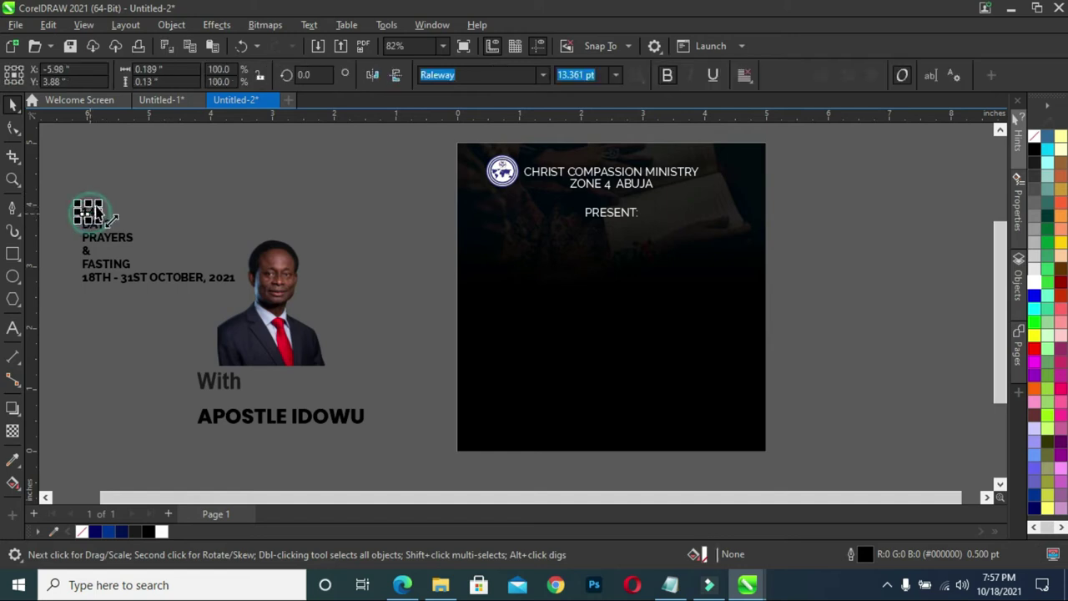
pyautogui.moveTo(97, 207)
pyautogui.mouseDown()
pyautogui.moveTo(192, 140)
pyautogui.moveTo(277, 184)
pyautogui.mouseUp()
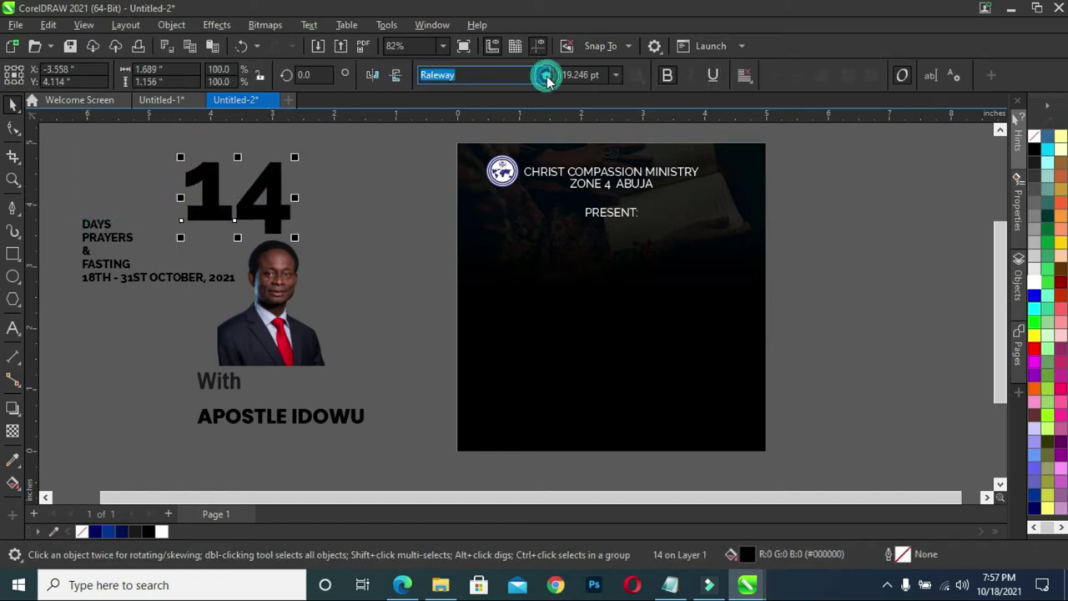
pyautogui.click(545, 75)
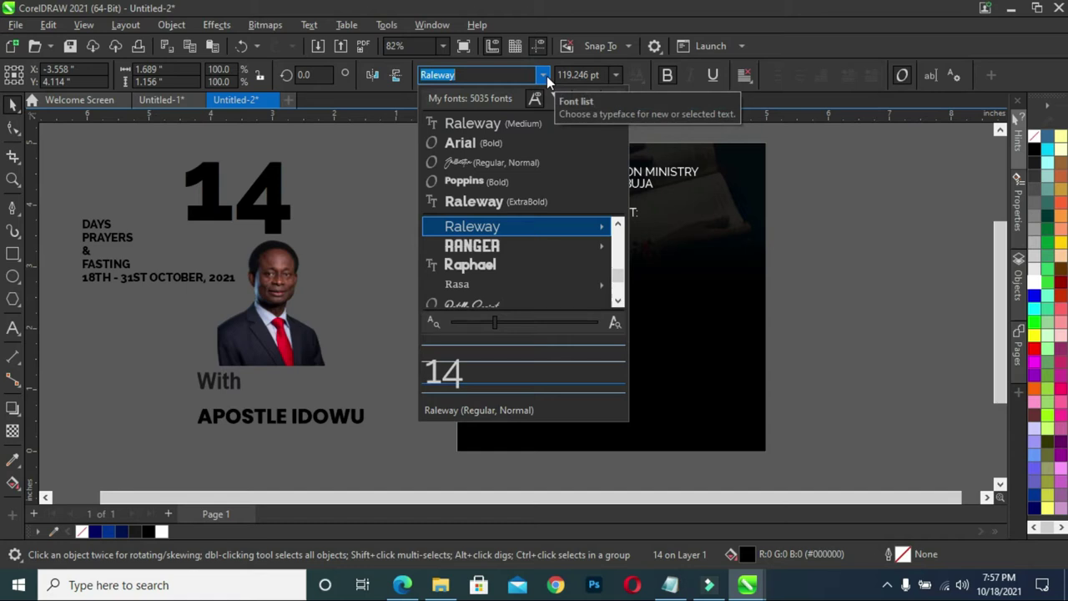
pyautogui.write('UNI')
pyautogui.write(' S')
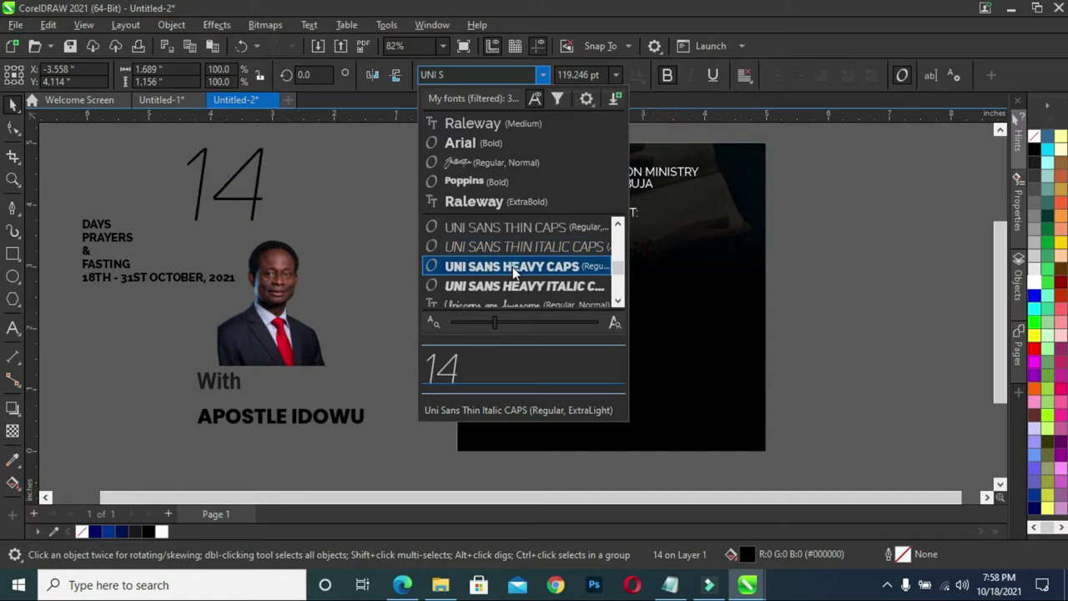
pyautogui.click(501, 247)
pyautogui.press('Return')
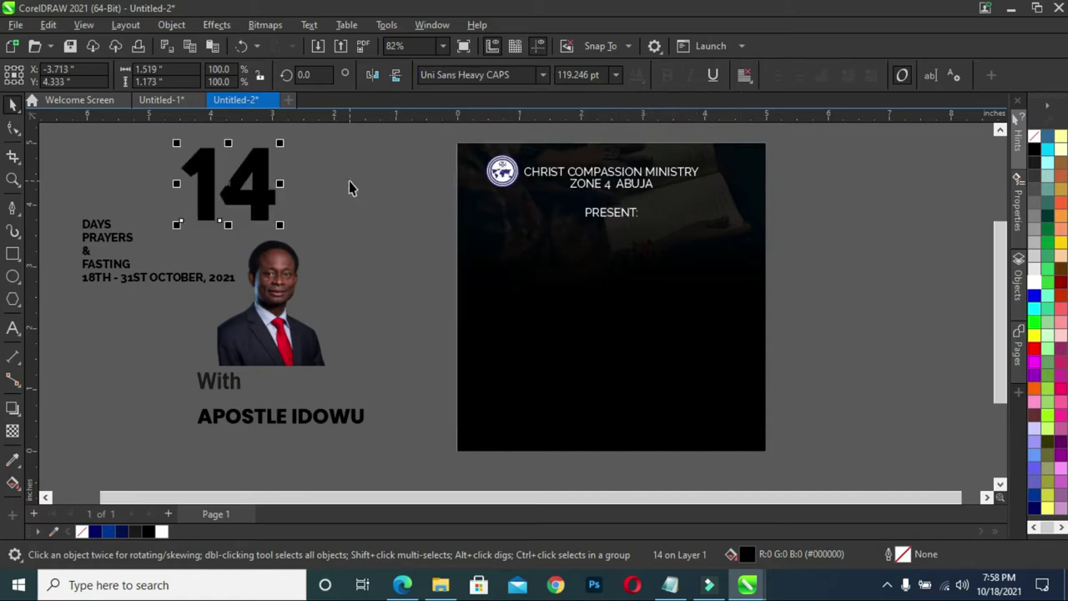
# - Make the 14 yellow and place it below PRESENT: on the flyer
pyautogui.moveTo(242, 196); pyautogui.dragTo(615, 292)
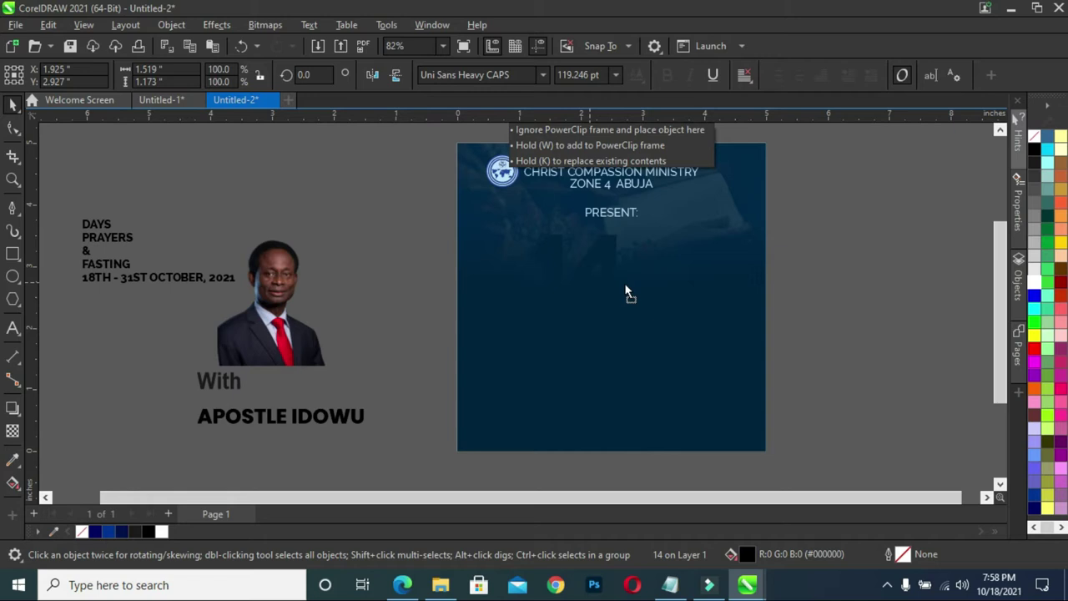
pyautogui.moveTo(615, 292); pyautogui.dragTo(629, 290)
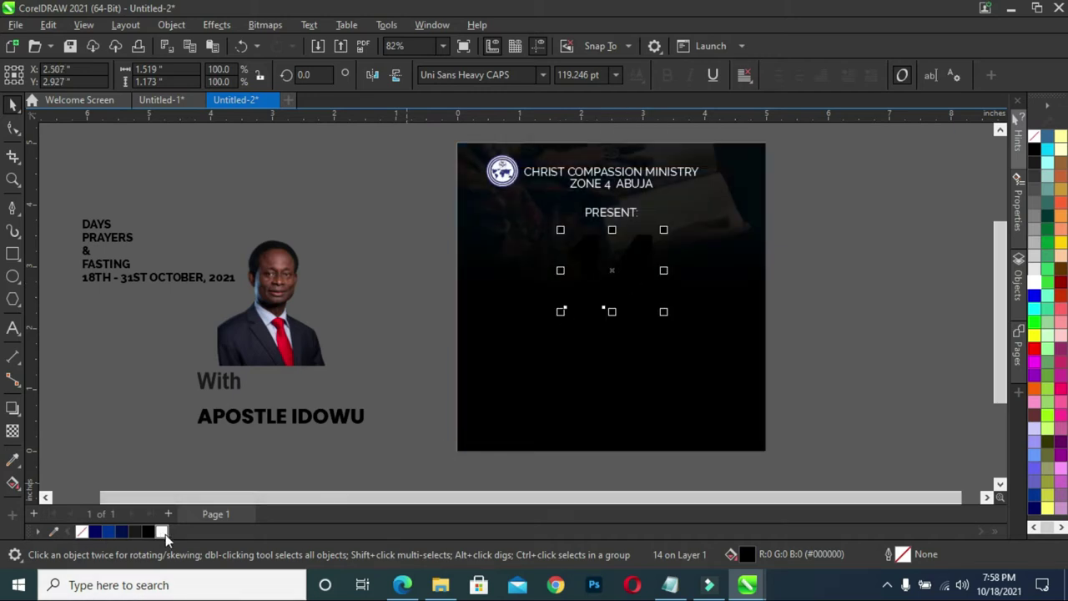
pyautogui.click(1060, 244)
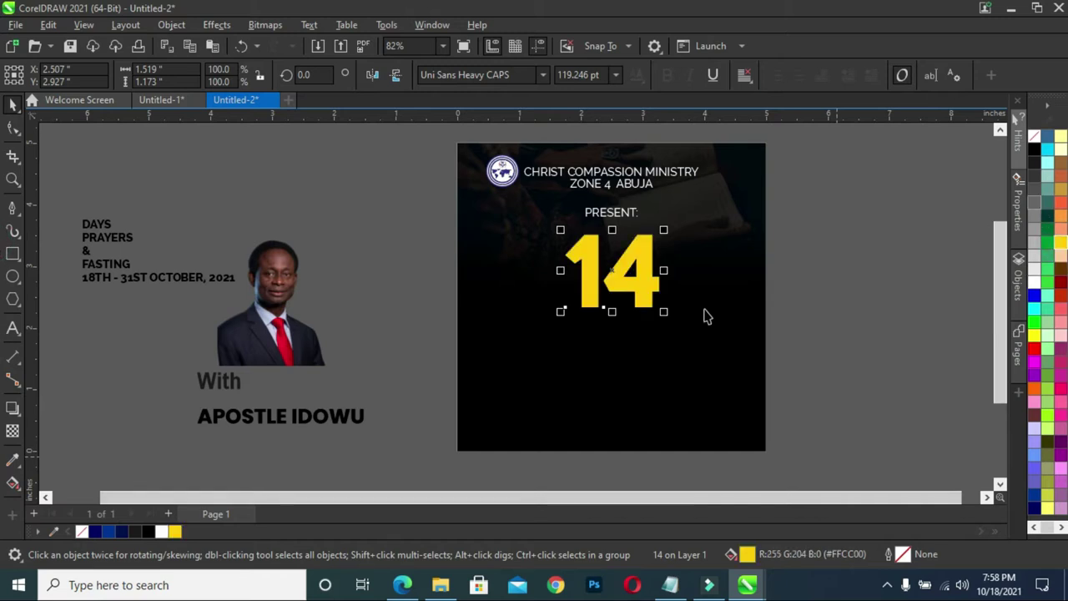
pyautogui.moveTo(633, 282); pyautogui.dragTo(609, 280)
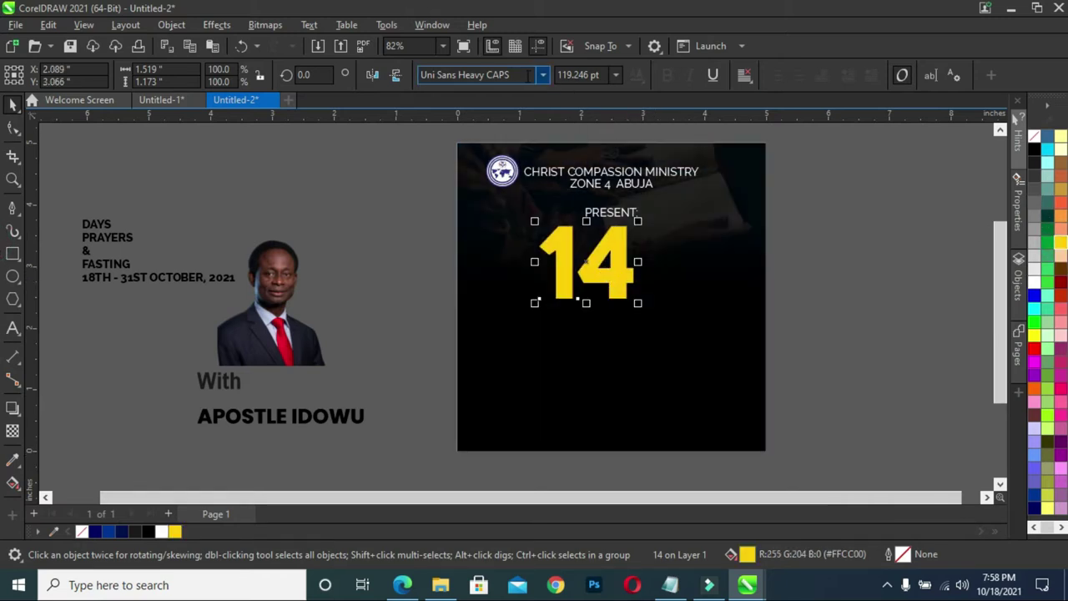
pyautogui.click(542, 75)
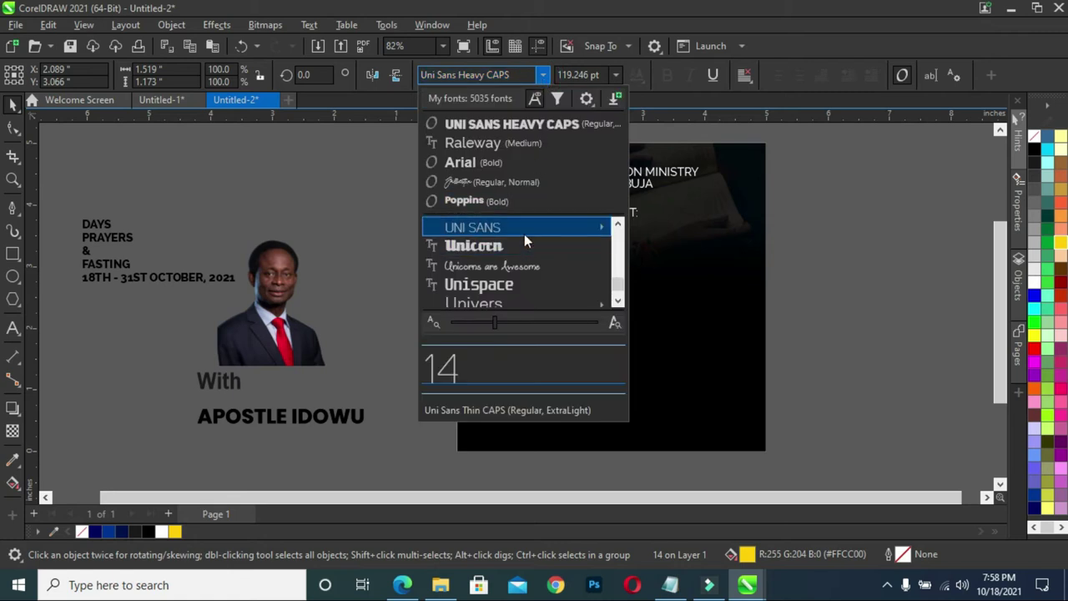
pyautogui.moveTo(518, 227)
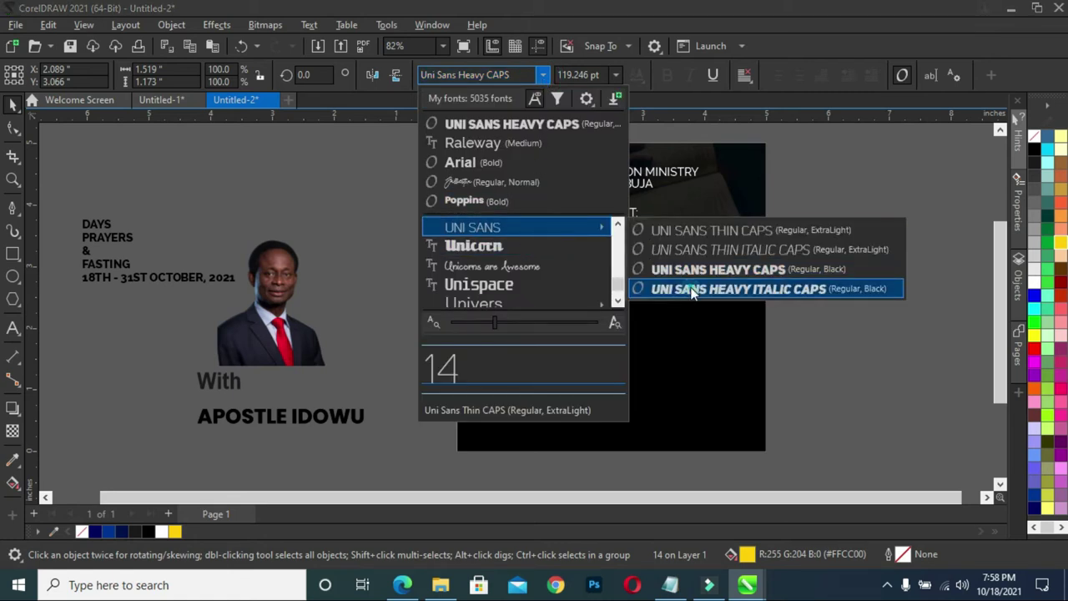
# - Set the 14 in Uni Sans Heavy Italic CAPS and shift it slightly left
pyautogui.click(693, 289)
pyautogui.click(619, 273)
pyautogui.moveTo(617, 270)
pyautogui.mouseDown()
pyautogui.moveTo(607, 281)
pyautogui.moveTo(615, 274)
pyautogui.mouseUp()
# - Place a white DAYS beside the top of the 14, then shrink the 14 slightly
pyautogui.click(83, 224)
pyautogui.moveTo(114, 215)
pyautogui.mouseDown()
pyautogui.moveTo(157, 203)
pyautogui.moveTo(691, 252)
pyautogui.moveTo(664, 242)
pyautogui.mouseUp()
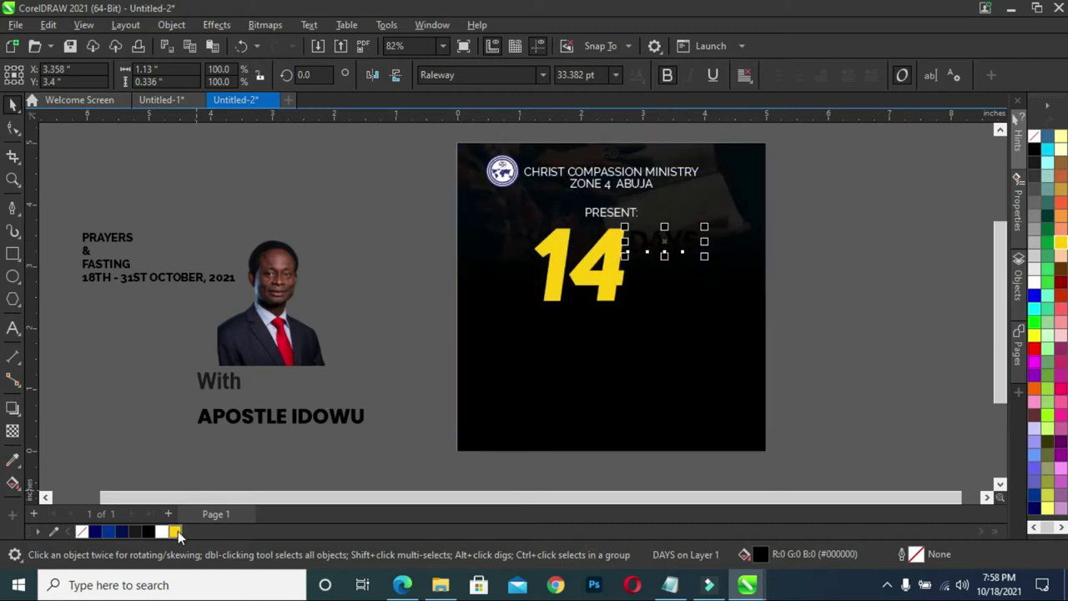
pyautogui.click(162, 534)
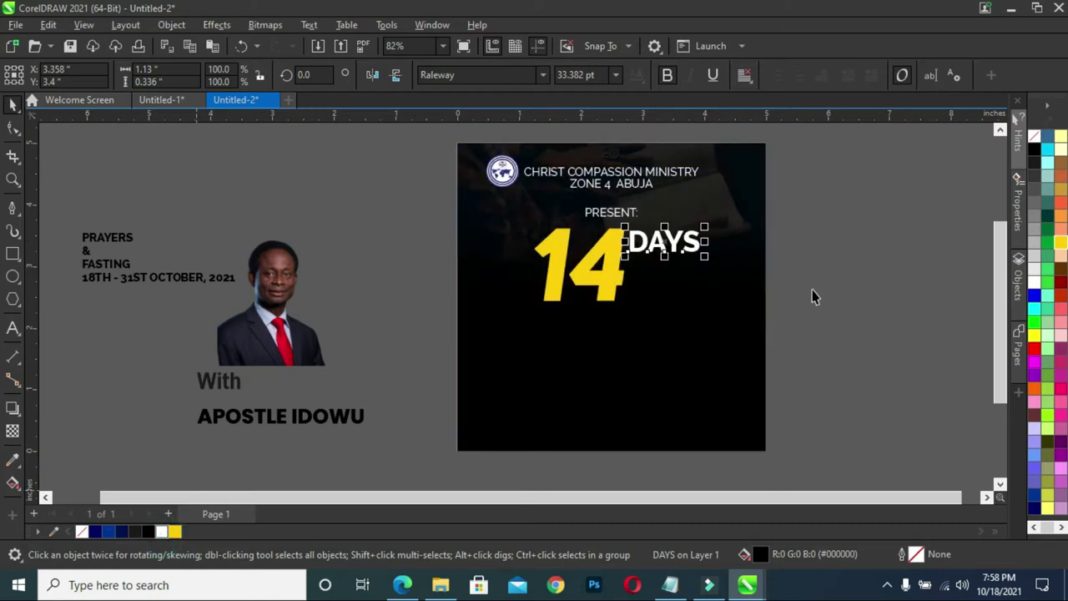
pyautogui.click(876, 274)
pyautogui.moveTo(654, 254); pyautogui.dragTo(650, 242)
pyautogui.click(554, 293)
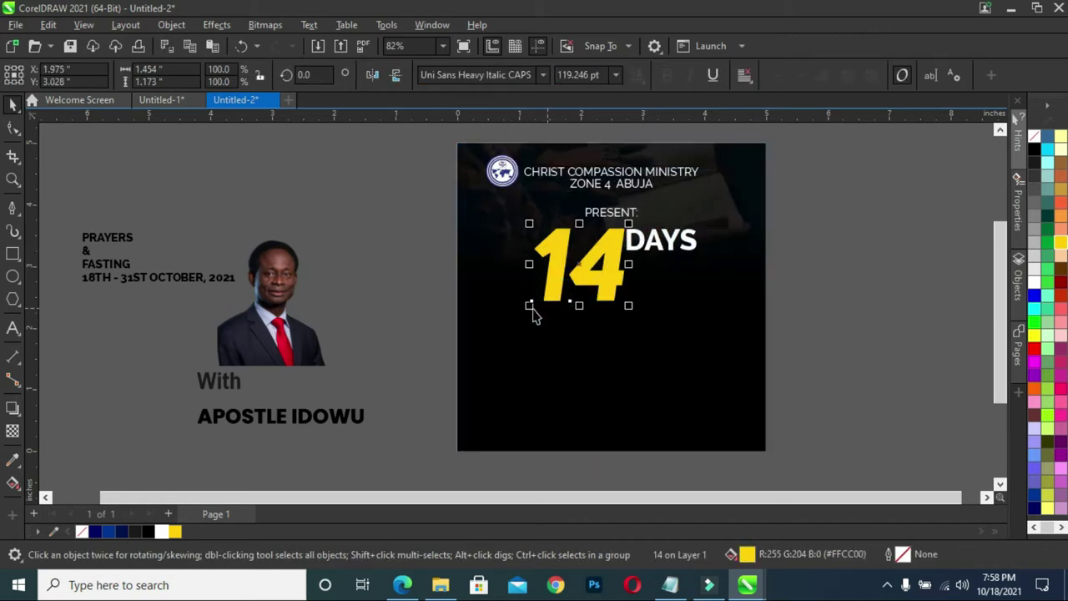
pyautogui.moveTo(532, 303); pyautogui.dragTo(536, 321)
pyautogui.click(855, 284)
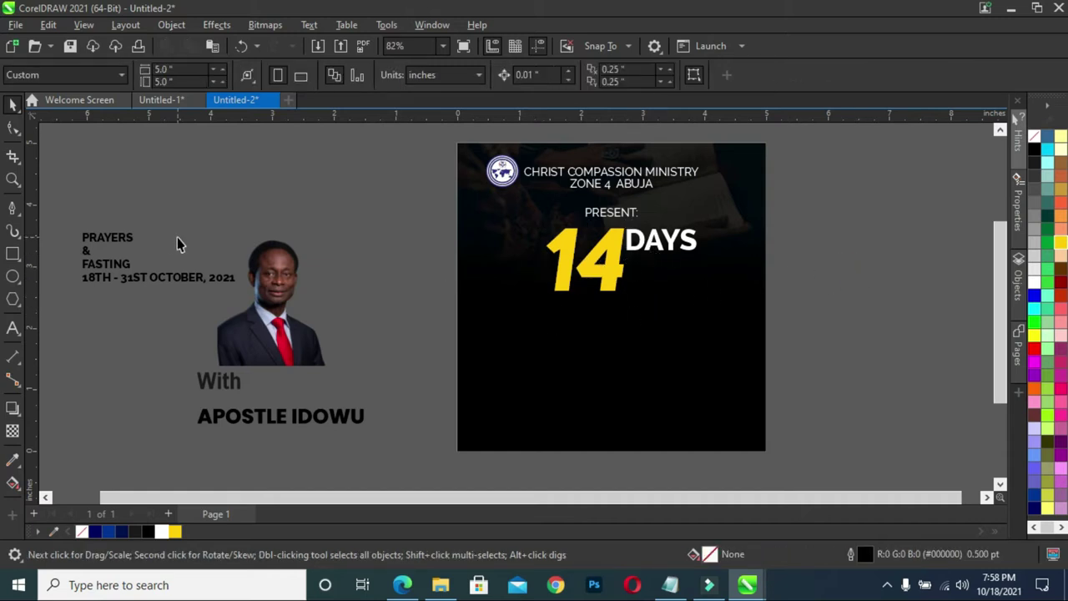
# - Place a white FASTING under DAYS, enlarged to match its width
pyautogui.moveTo(115, 270)
pyautogui.mouseDown()
pyautogui.moveTo(669, 274)
pyautogui.moveTo(665, 258)
pyautogui.mouseUp()
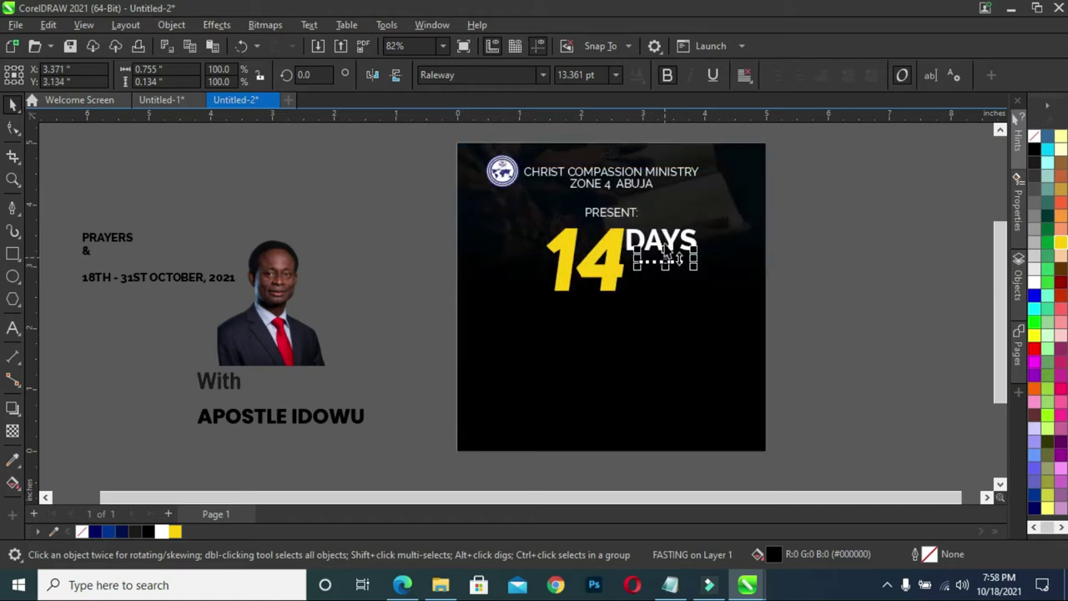
pyautogui.click(161, 532)
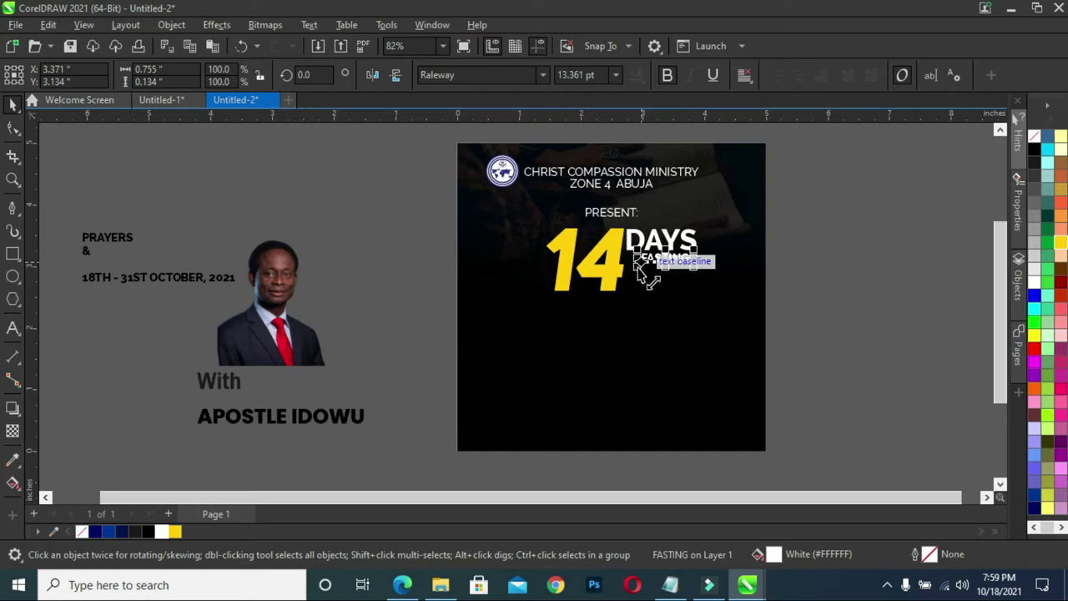
pyautogui.moveTo(638, 264); pyautogui.dragTo(693, 264)
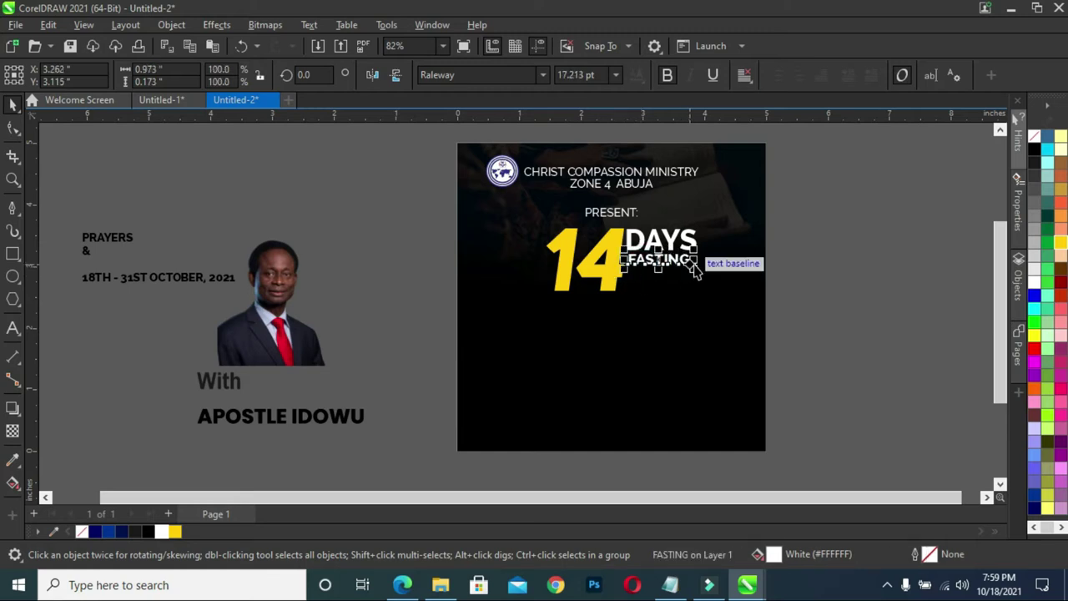
pyautogui.moveTo(695, 273); pyautogui.dragTo(708, 282)
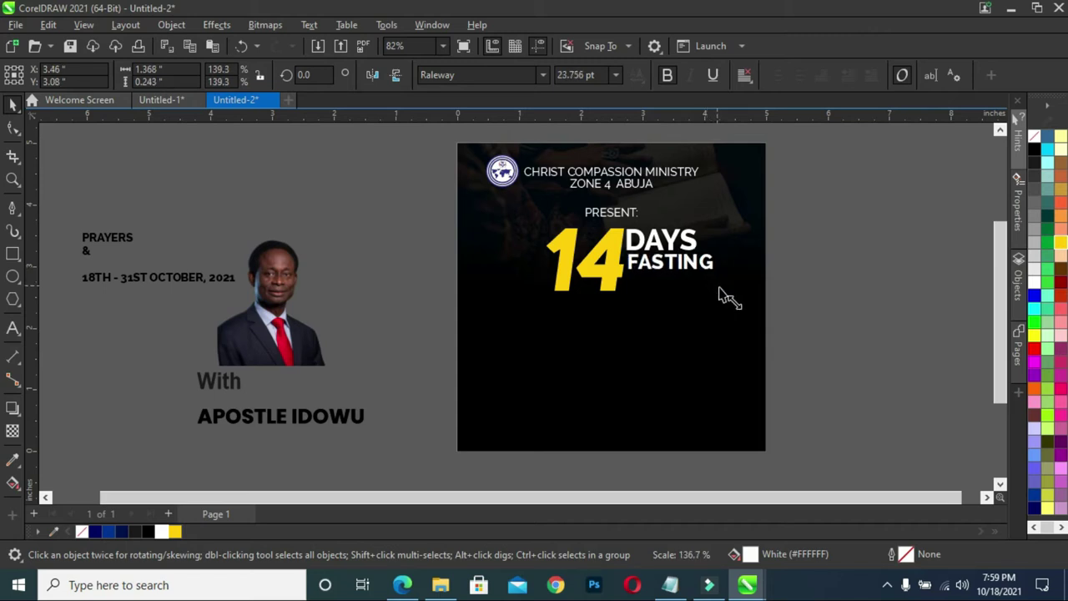
pyautogui.moveTo(707, 282); pyautogui.dragTo(721, 289)
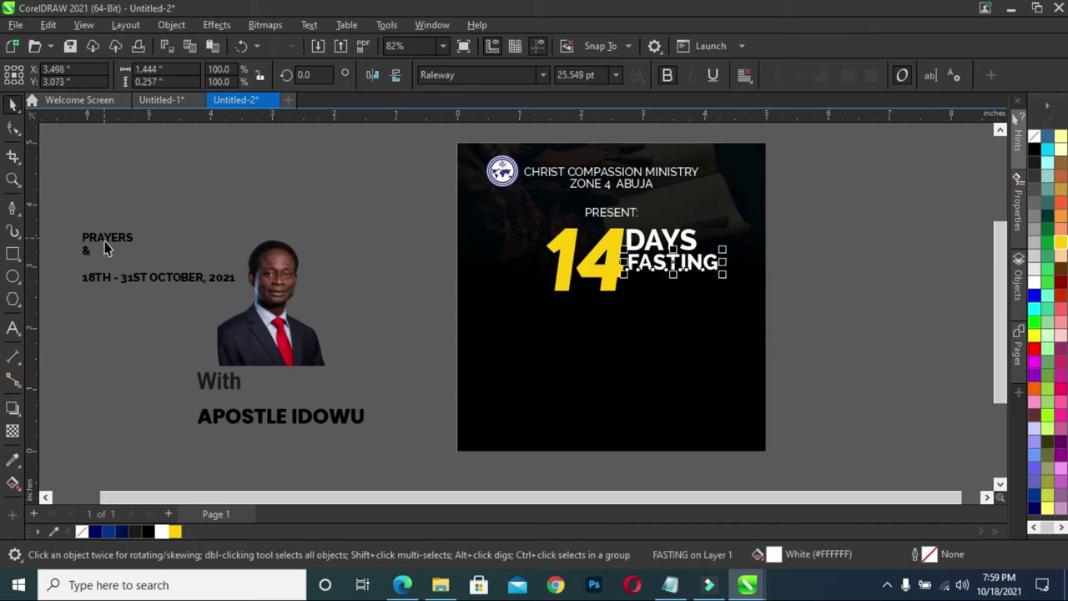
# - Add a large white ampersand just right of FASTING
pyautogui.moveTo(88, 252)
pyautogui.mouseDown()
pyautogui.moveTo(714, 280)
pyautogui.moveTo(728, 266)
pyautogui.mouseUp()
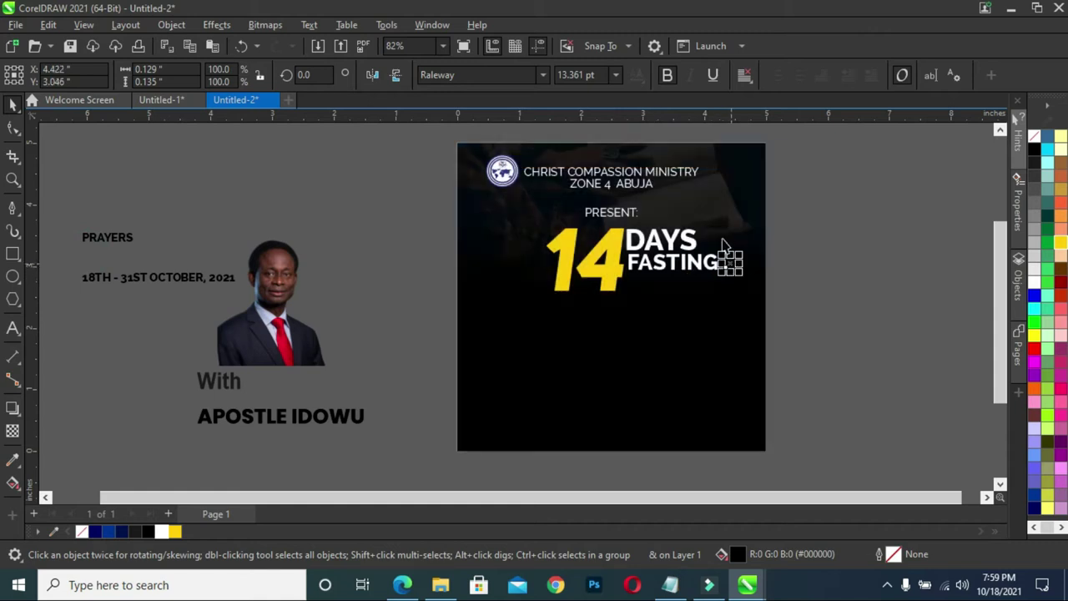
pyautogui.click(163, 532)
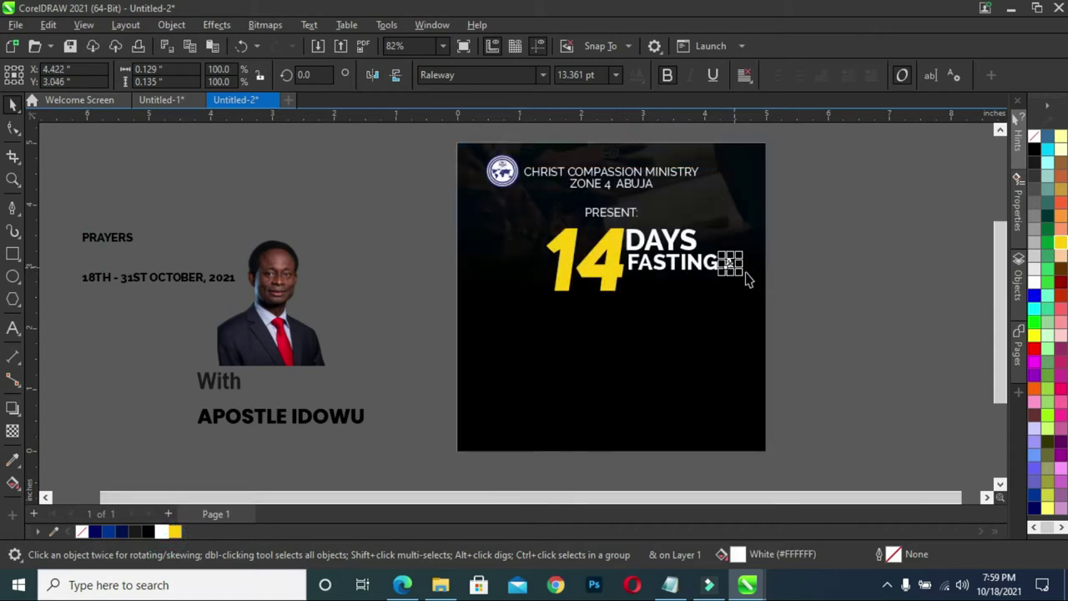
pyautogui.moveTo(742, 278); pyautogui.dragTo(753, 295)
pyautogui.press('F8')
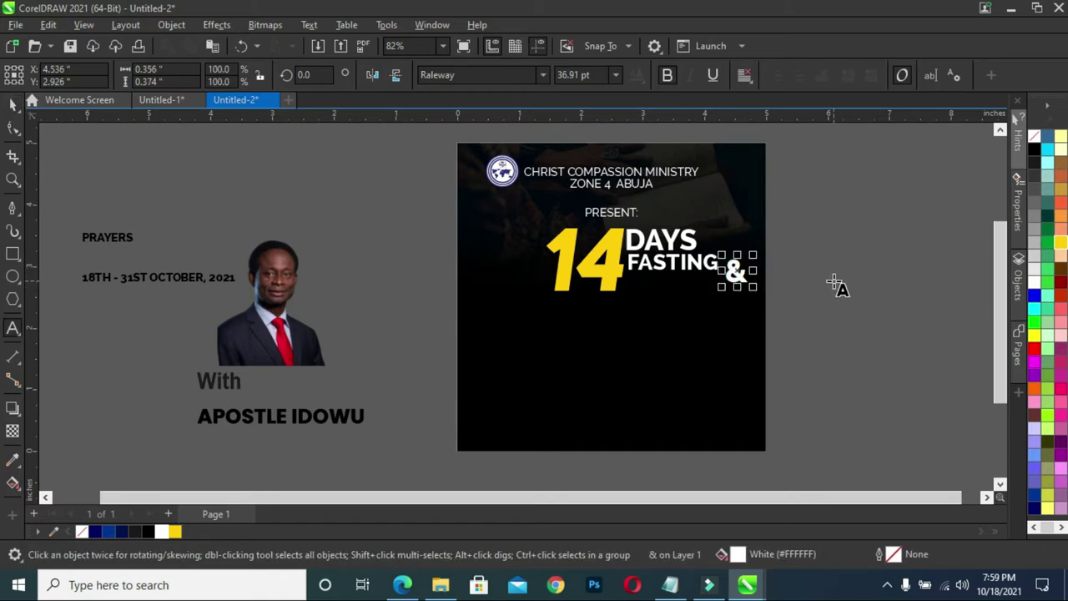
pyautogui.press('space')
pyautogui.press('Left')
pyautogui.press('Left')
pyautogui.press('Left')
pyautogui.press('Left')
pyautogui.press('Left')
pyautogui.press('Left')
pyautogui.press('Left')
pyautogui.press('Left')
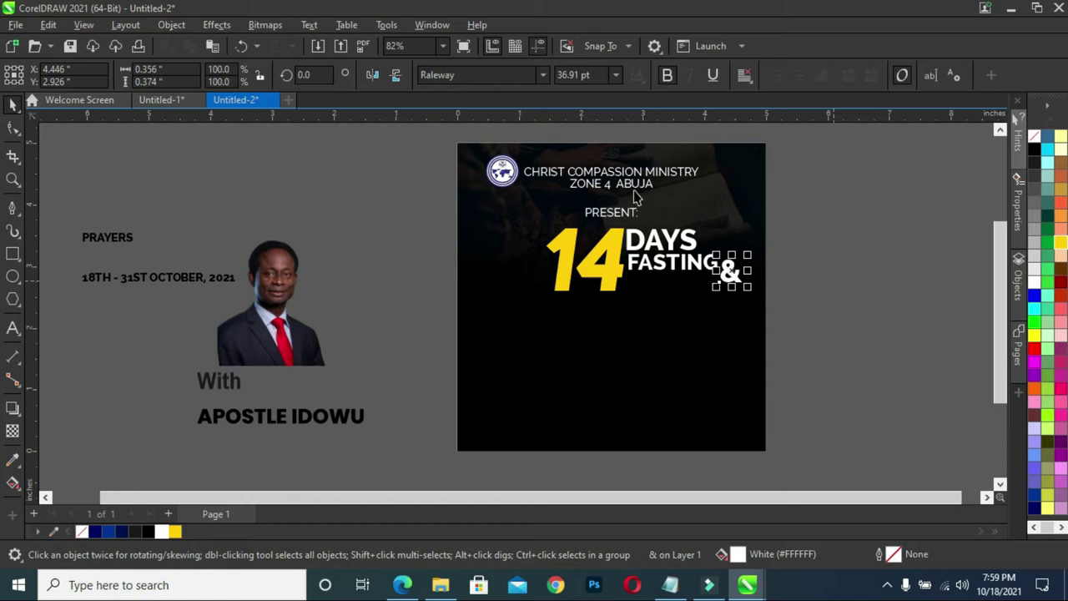
# - Place a white PRAYERS line aligned beneath FASTING
pyautogui.click(116, 240)
pyautogui.moveTo(136, 229)
pyautogui.mouseDown()
pyautogui.moveTo(177, 222)
pyautogui.moveTo(669, 328)
pyautogui.mouseUp()
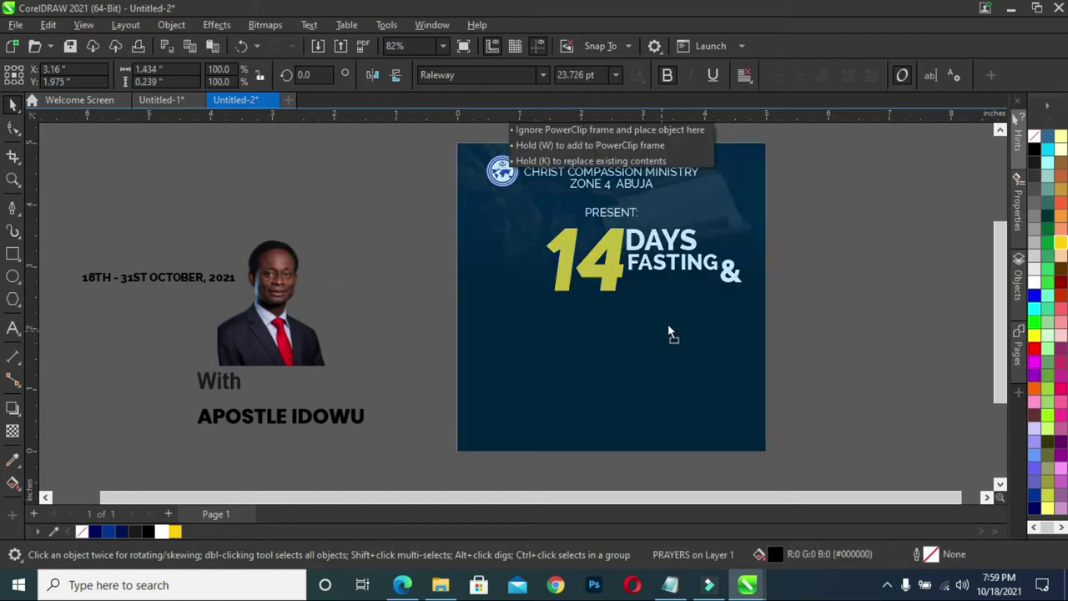
pyautogui.moveTo(689, 288); pyautogui.dragTo(688, 287)
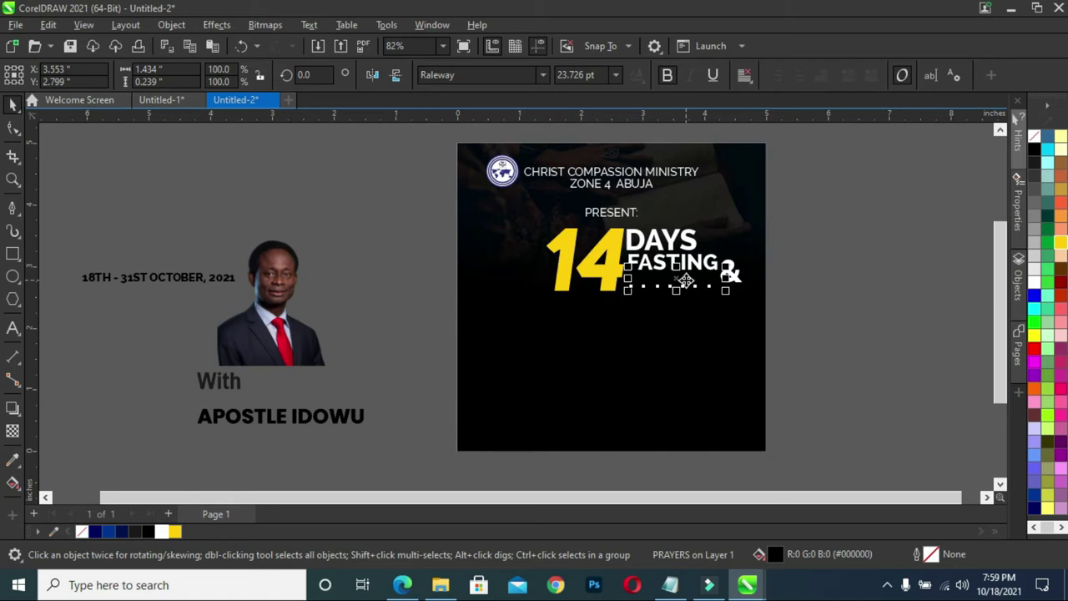
pyautogui.click(161, 532)
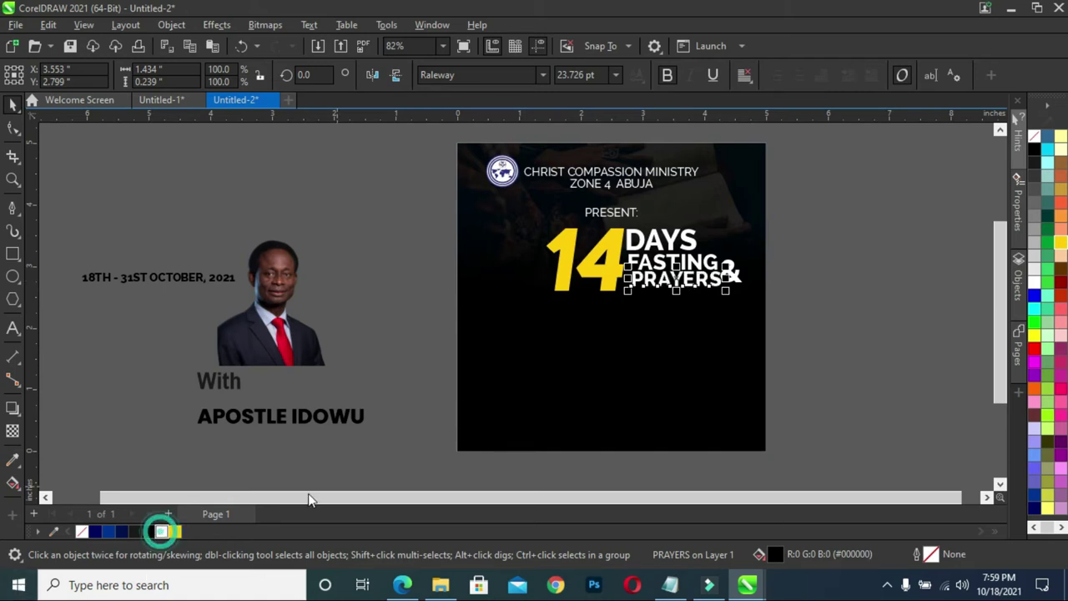
pyautogui.click(820, 287)
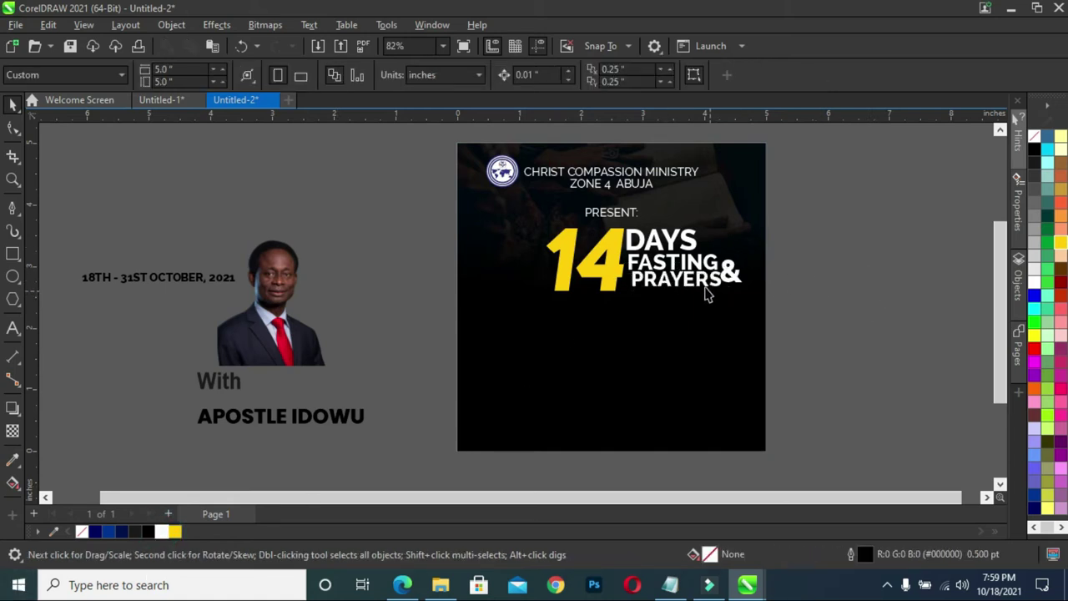
pyautogui.moveTo(704, 289); pyautogui.dragTo(702, 285)
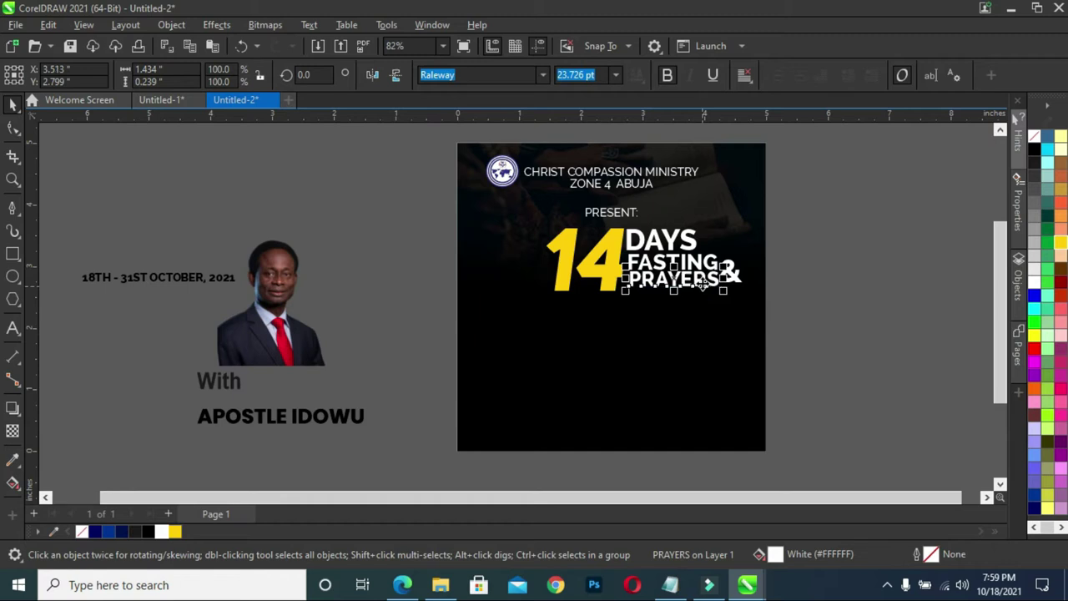
pyautogui.scroll(1, 668, 280)
pyautogui.scroll(1, 639, 280)
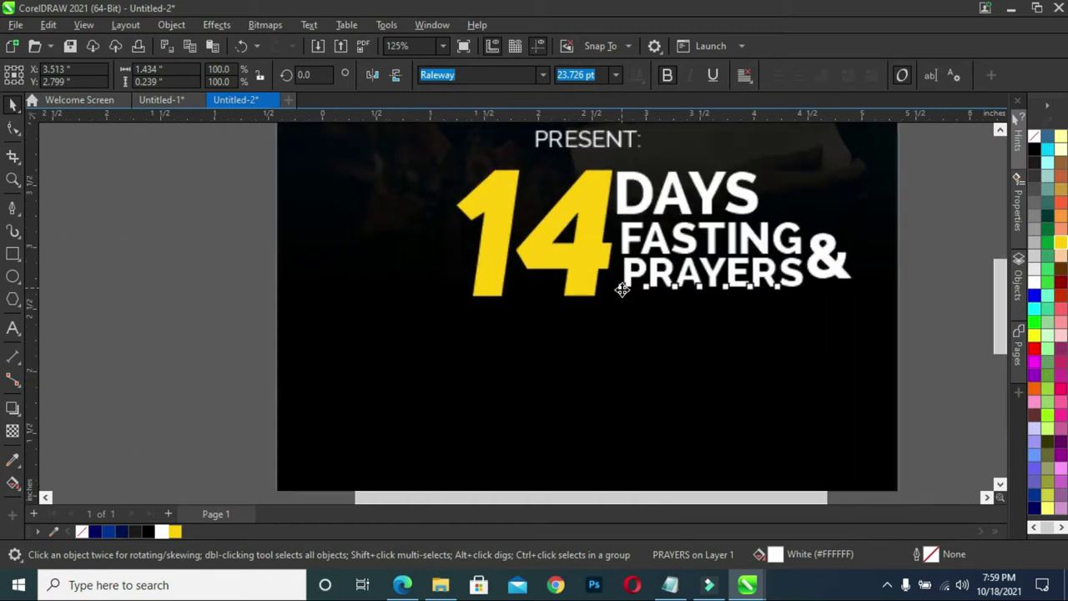
pyautogui.moveTo(619, 291); pyautogui.dragTo(619, 303)
pyautogui.scroll(-2, 860, 270)
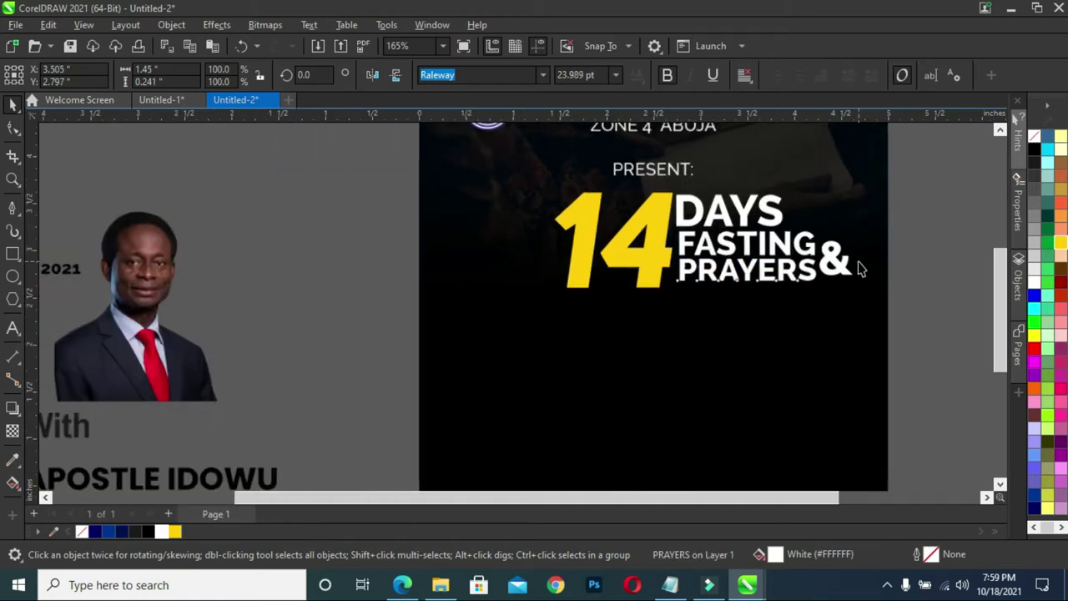
pyautogui.click(928, 265)
pyautogui.scroll(-2, 930, 284)
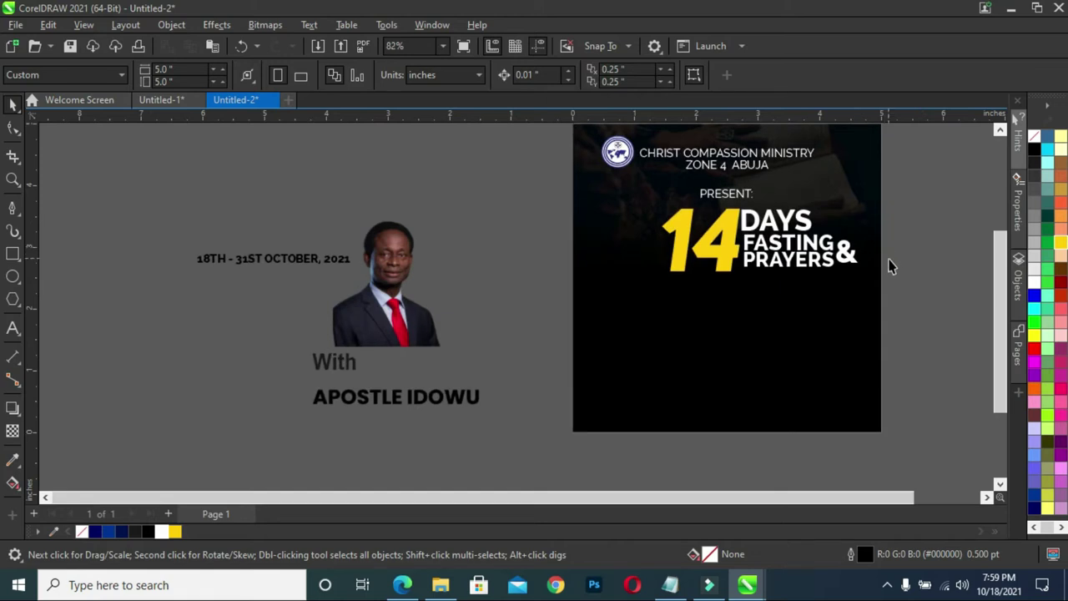
pyautogui.scroll(1, 891, 268)
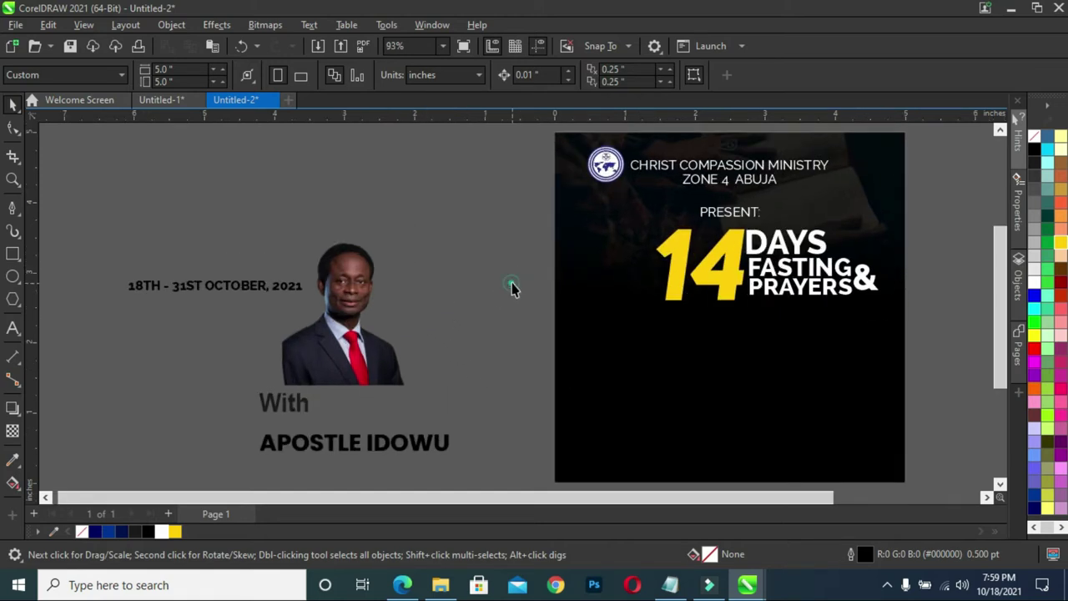
# - Set the 18TH - 31ST OCTOBER, 2021 date line in Arial, enlarge it, and choose the Rectangle tool
pyautogui.click(257, 291)
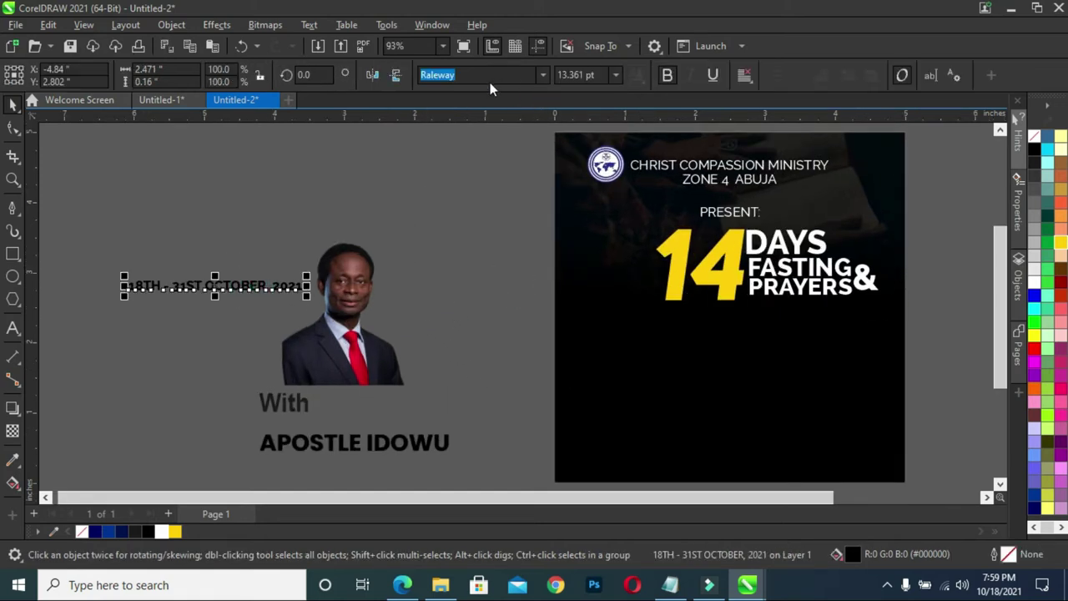
pyautogui.click(543, 75)
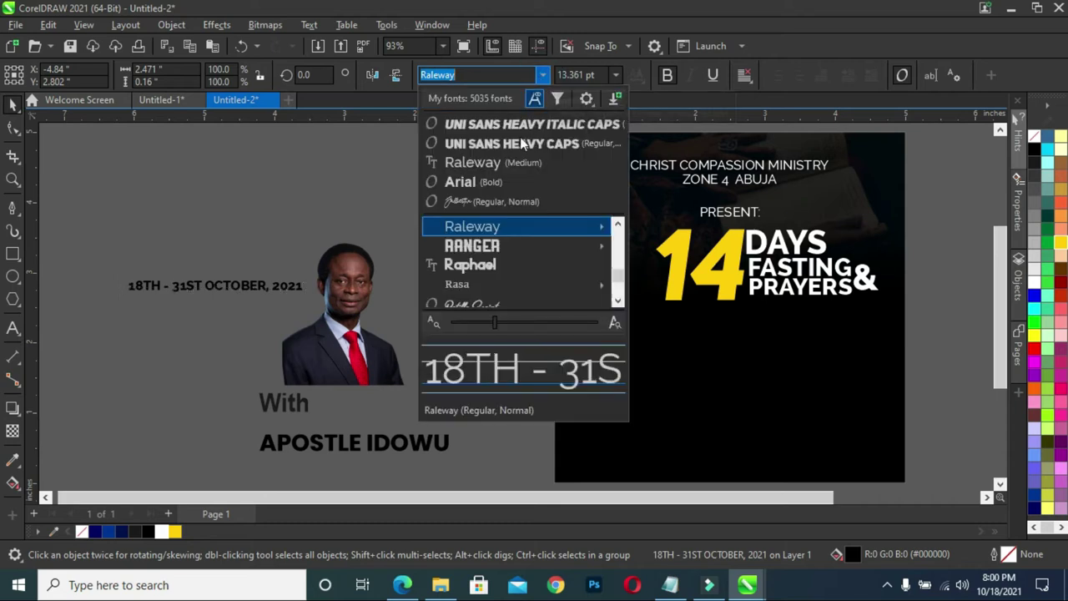
pyautogui.click(503, 180)
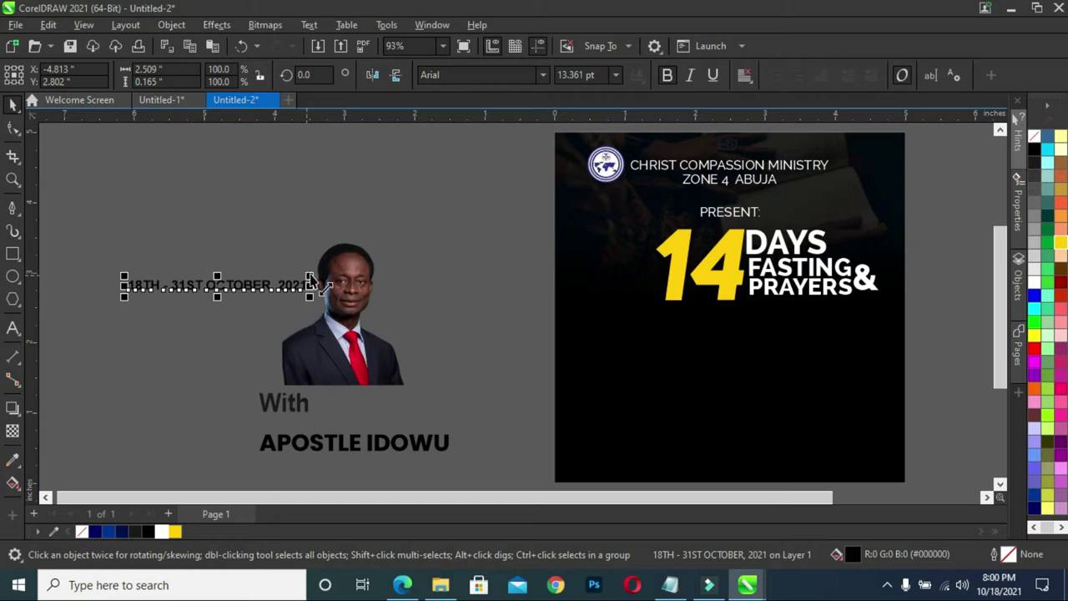
pyautogui.moveTo(310, 278)
pyautogui.mouseDown()
pyautogui.moveTo(383, 248)
pyautogui.moveTo(373, 251)
pyautogui.mouseUp()
pyautogui.moveTo(713, 501); pyautogui.dragTo(830, 503)
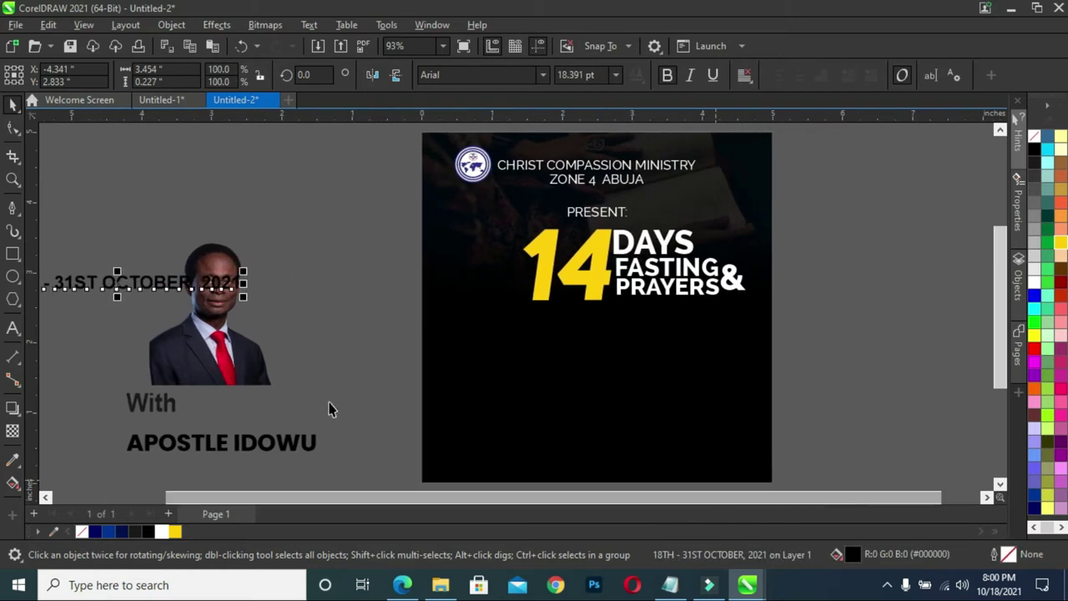
pyautogui.click(12, 254)
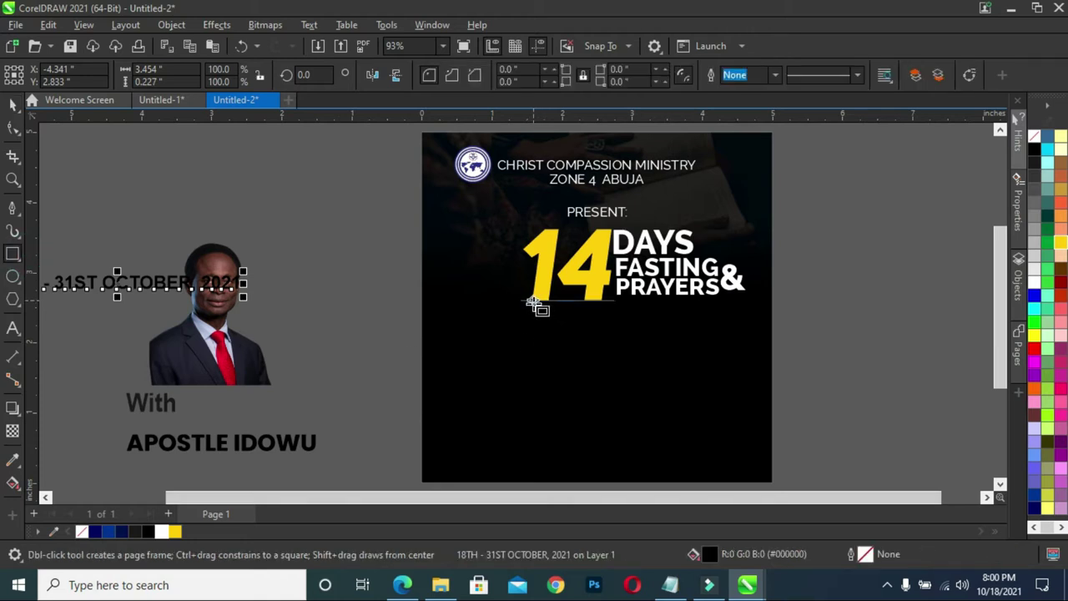
# - Draw a wide deep-yellow bar just below the PRAYERS title
pyautogui.moveTo(532, 307); pyautogui.dragTo(748, 332)
pyautogui.click(12, 105)
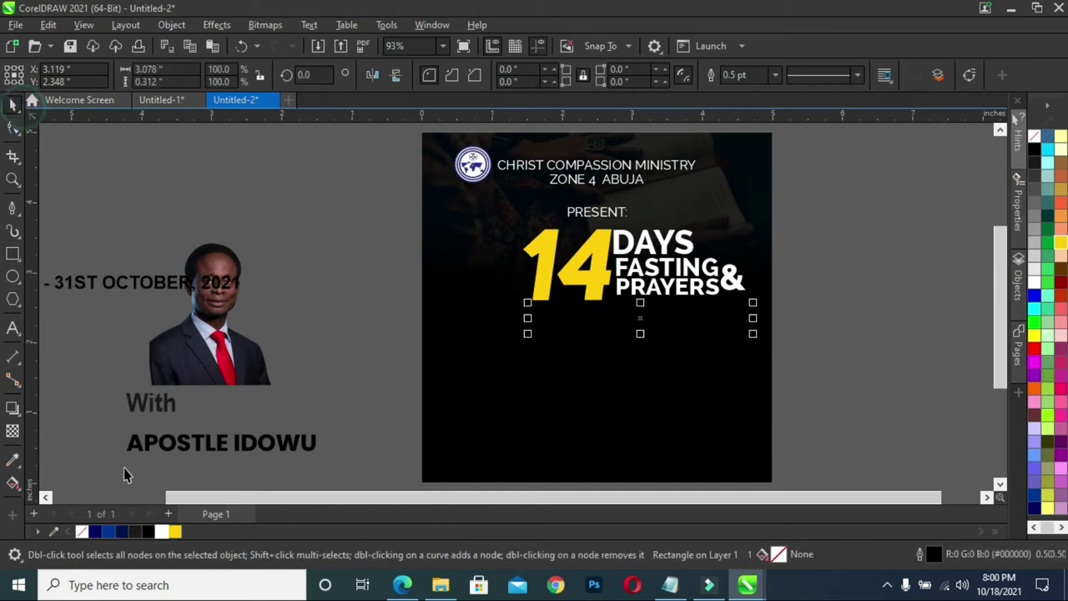
pyautogui.click(177, 534)
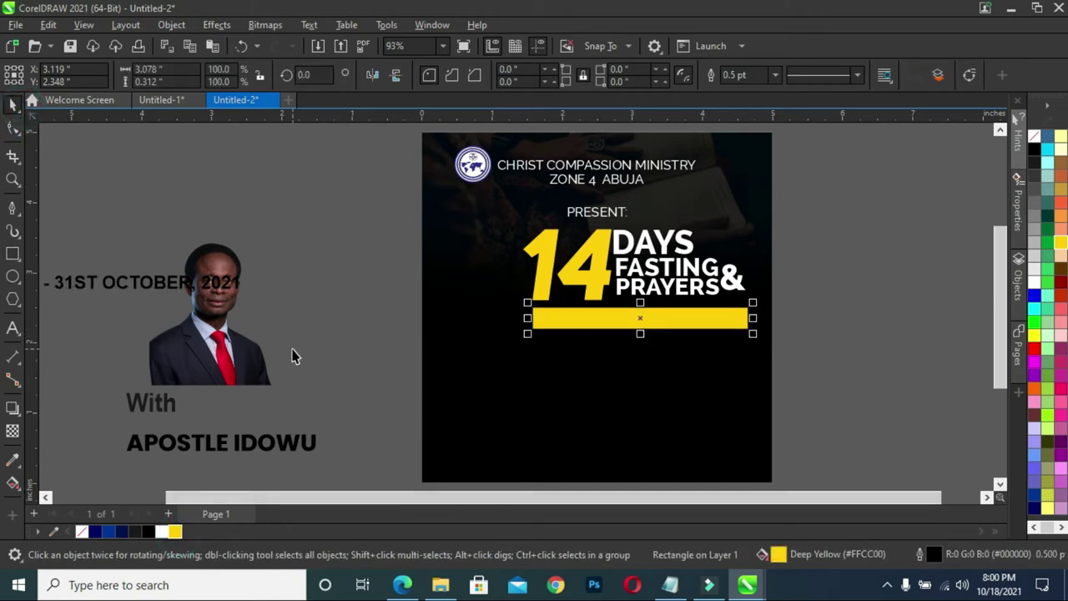
# - Move the date text onto the yellow bar and shrink it to fit
pyautogui.moveTo(152, 281); pyautogui.dragTo(698, 327)
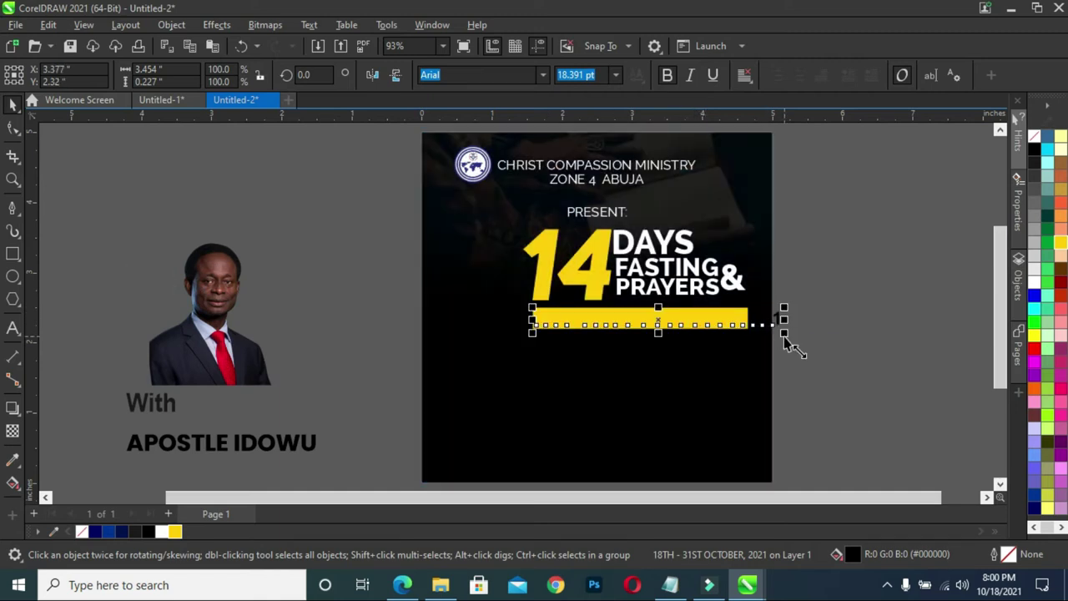
pyautogui.moveTo(783, 331); pyautogui.dragTo(748, 350)
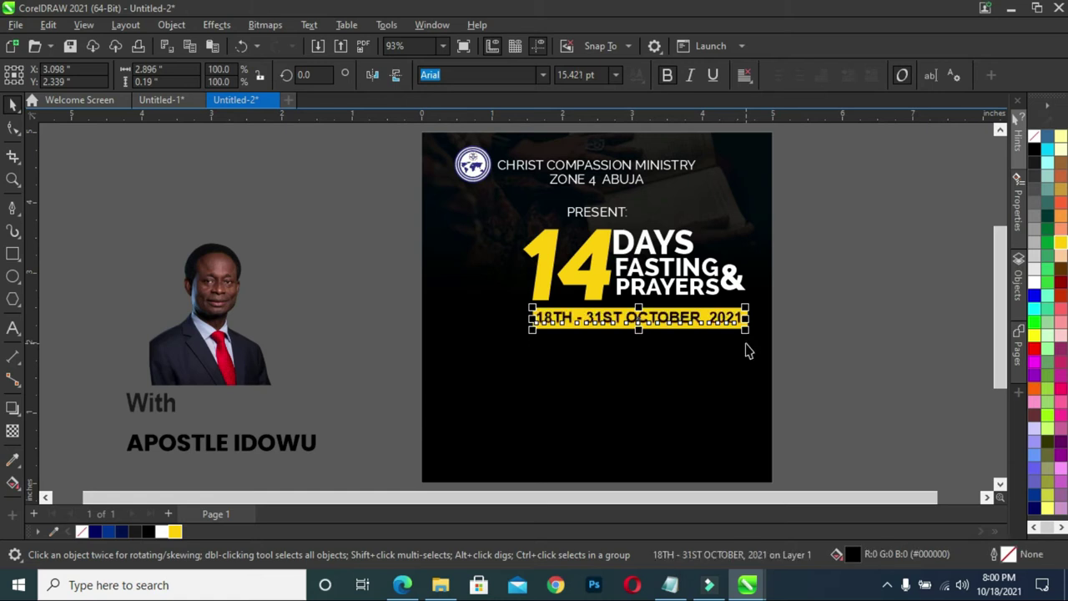
pyautogui.click(871, 352)
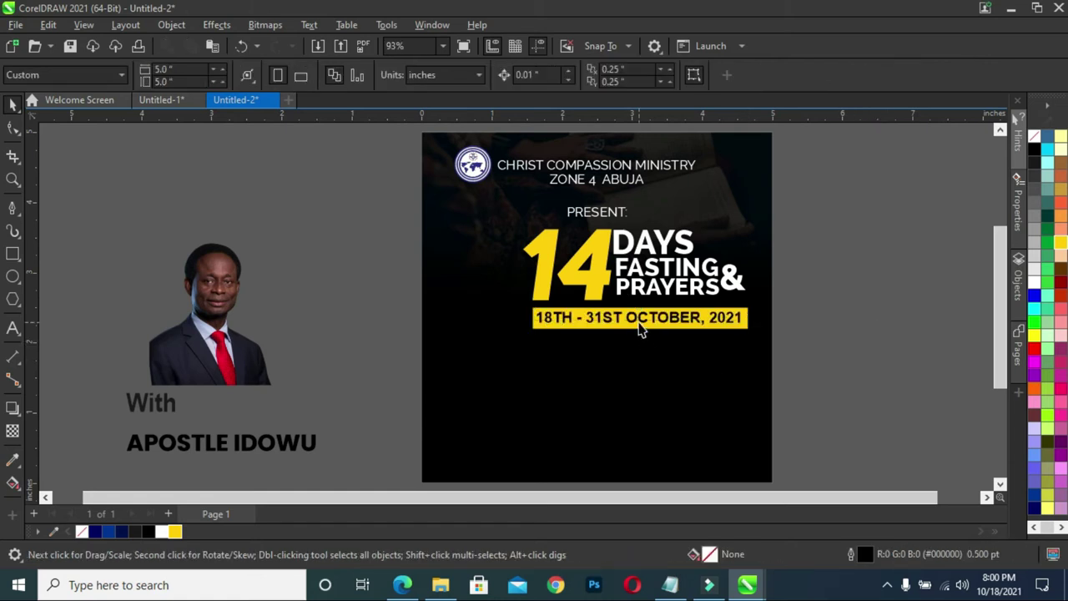
pyautogui.moveTo(390, 298); pyautogui.dragTo(793, 374)
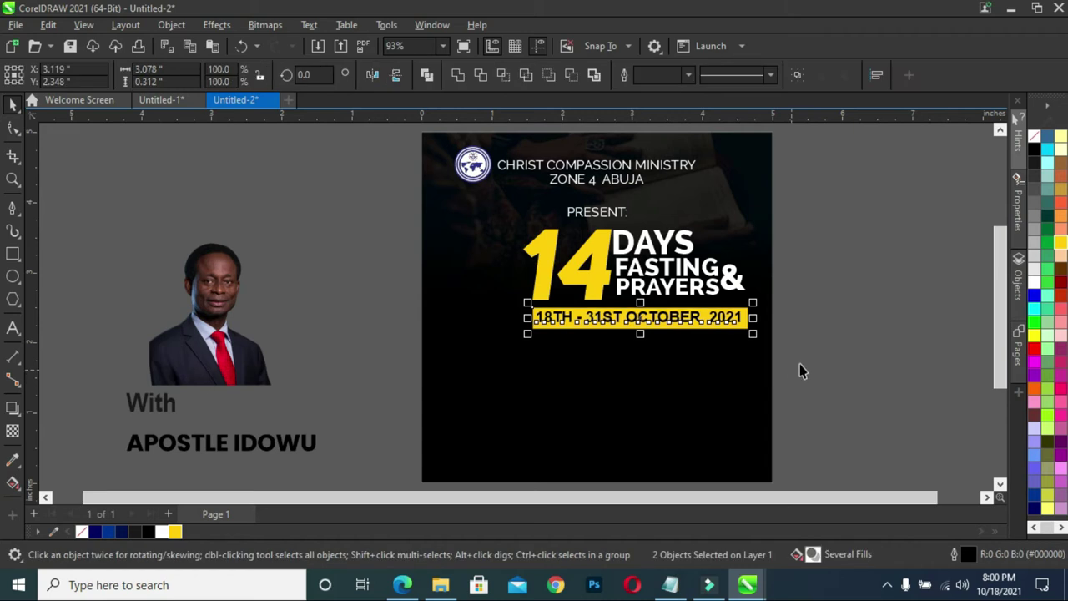
pyautogui.click(865, 329)
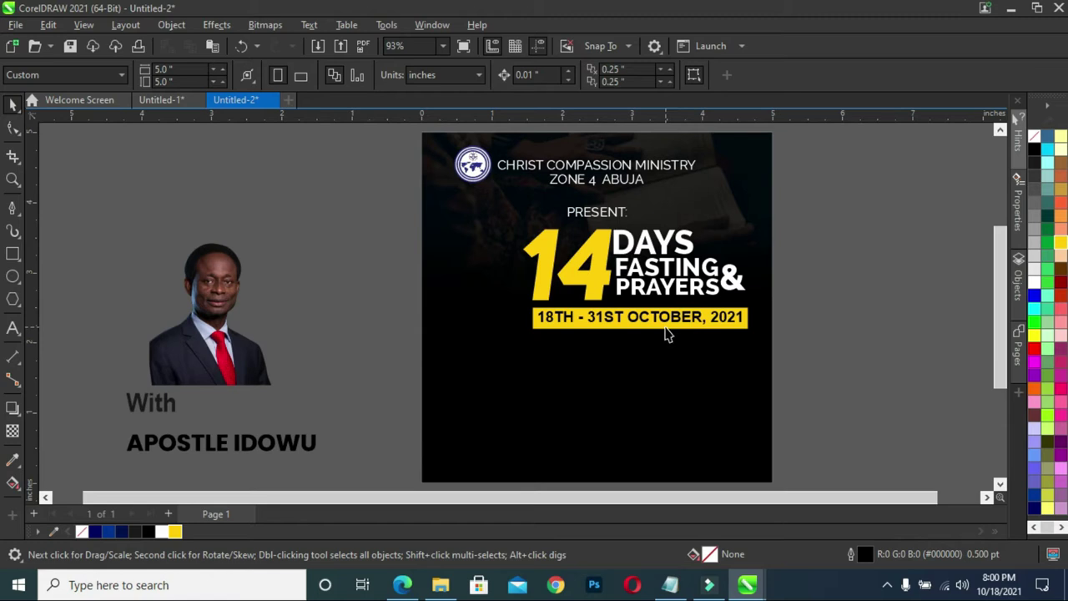
pyautogui.click(172, 411)
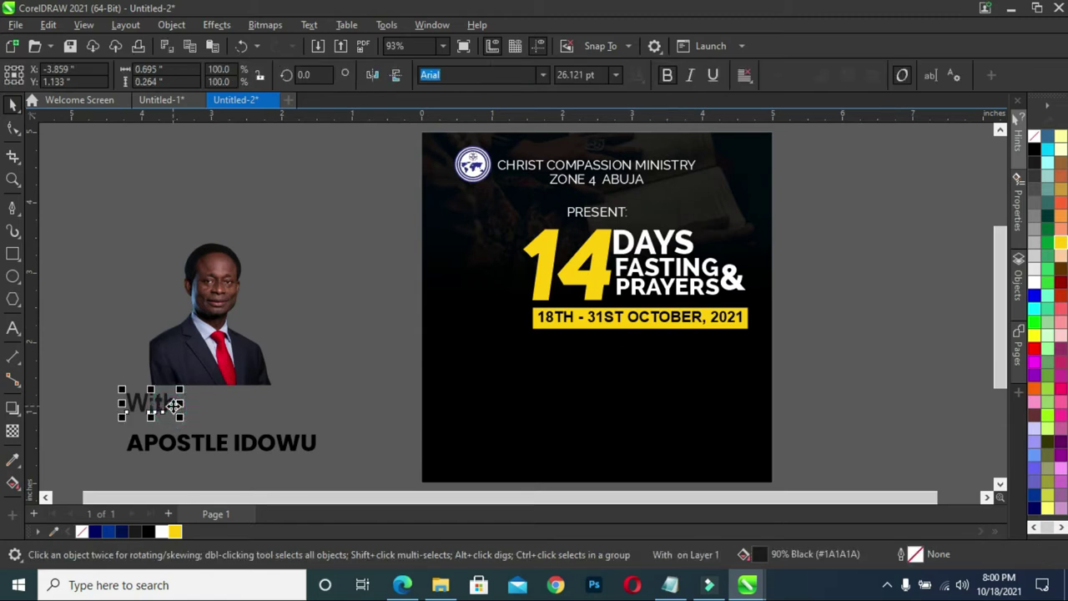
# - Set the word With in white Jalliestha script and scale it down
pyautogui.click(543, 75)
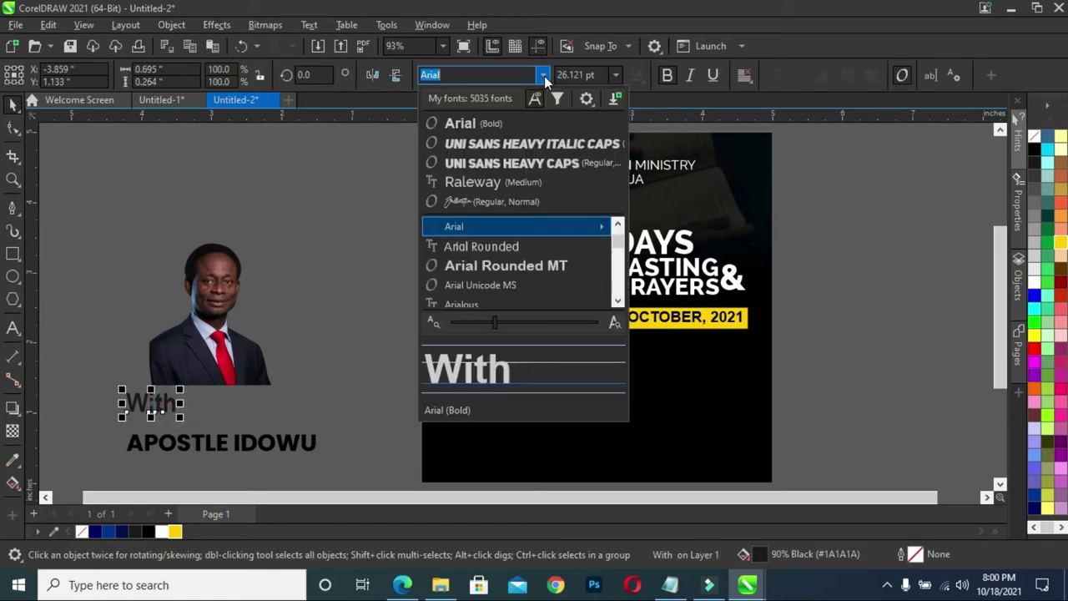
pyautogui.click(489, 201)
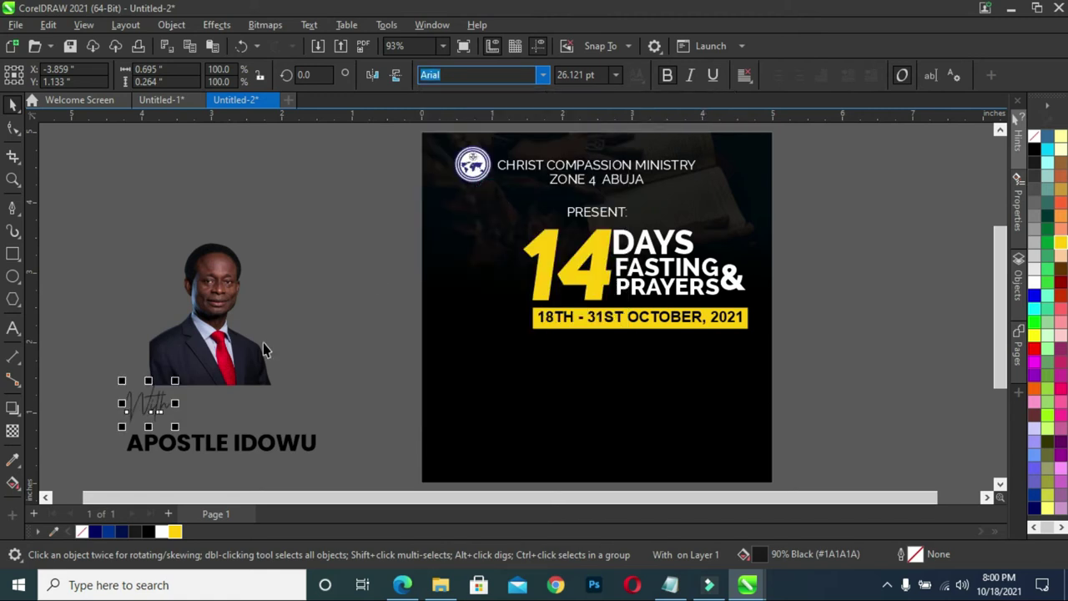
pyautogui.click(161, 532)
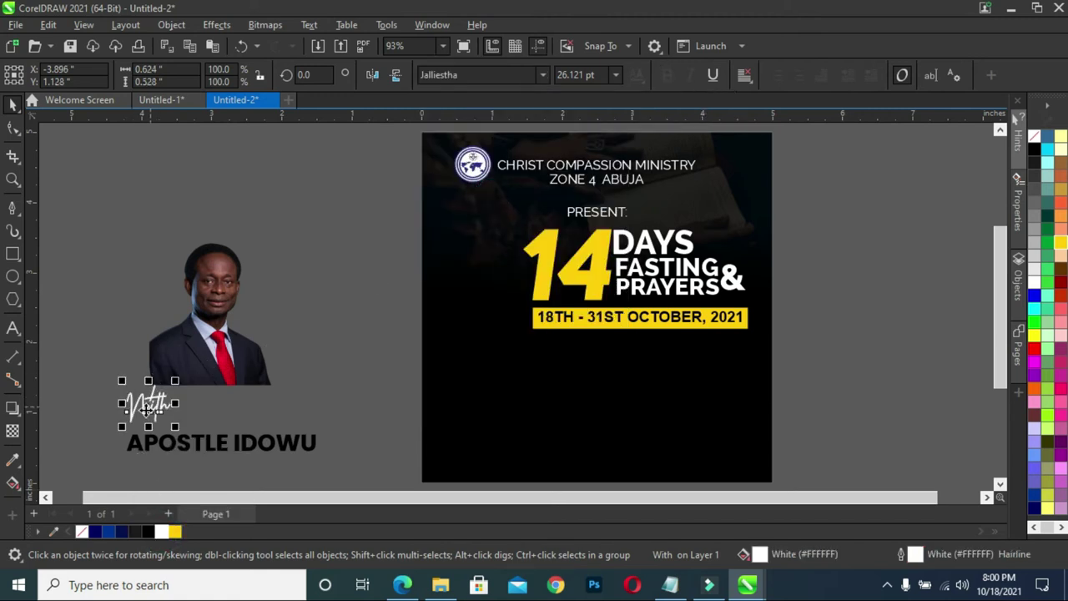
pyautogui.moveTo(115, 424); pyautogui.dragTo(131, 414)
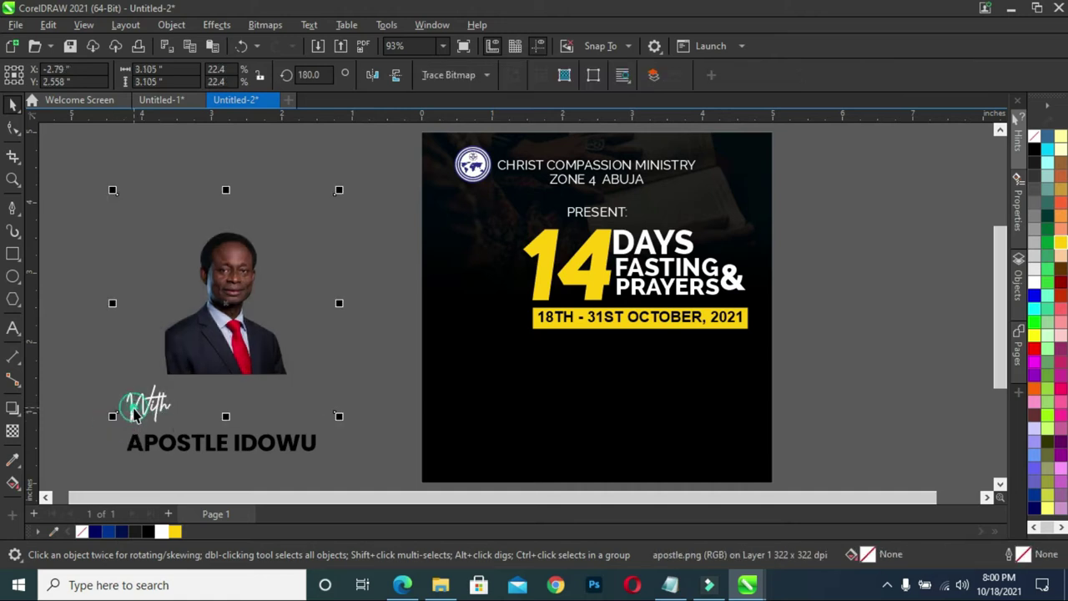
pyautogui.click(125, 427)
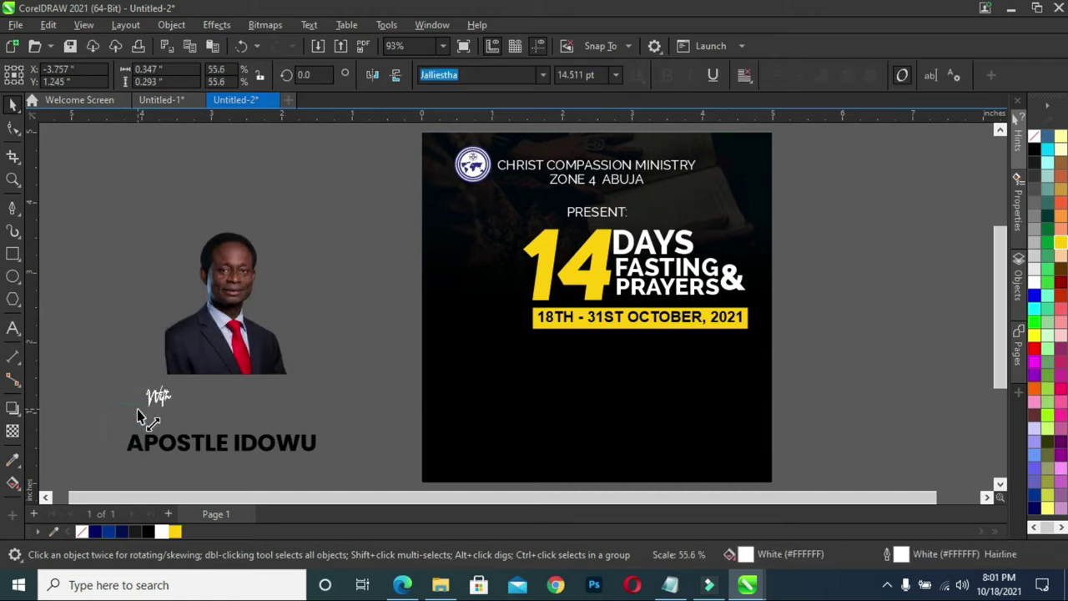
# - Move the portrait photo onto the poster's lower left and enlarge it
pyautogui.click(258, 318)
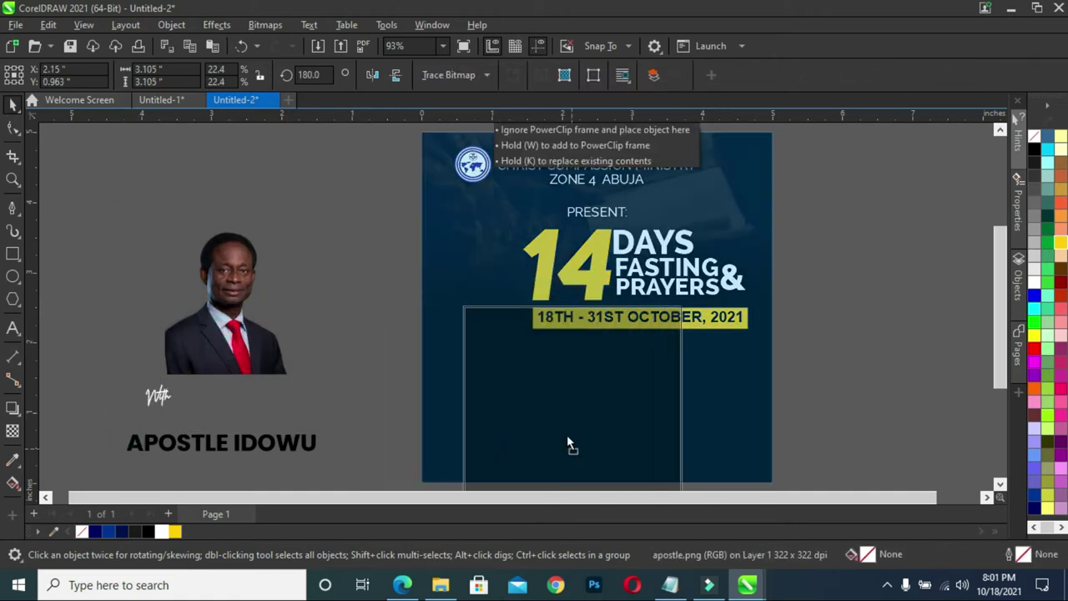
pyautogui.moveTo(369, 384); pyautogui.dragTo(753, 395)
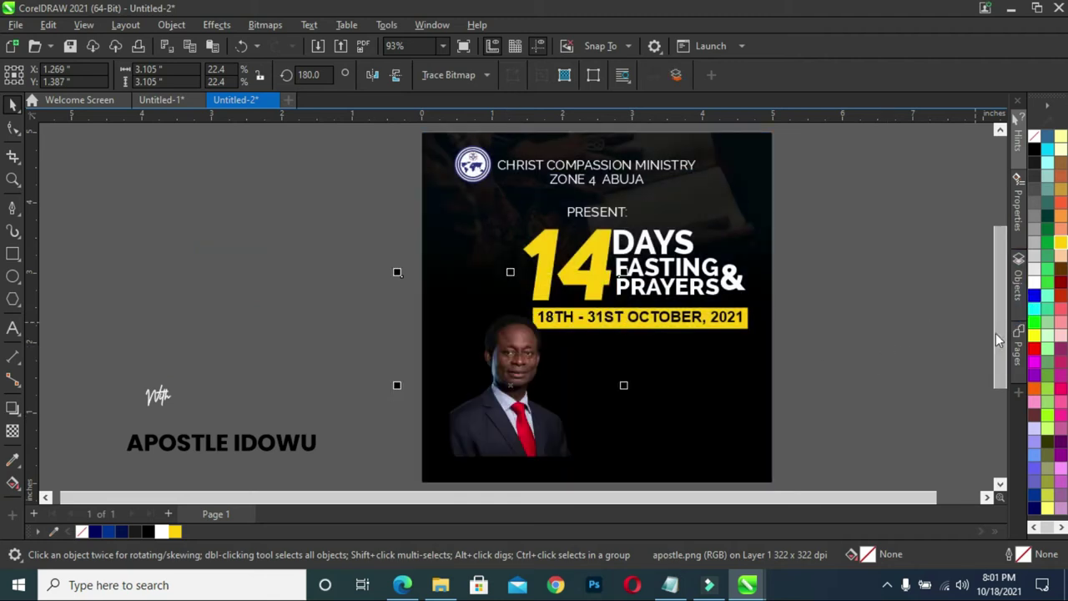
pyautogui.moveTo(999, 340); pyautogui.dragTo(1004, 386)
pyautogui.moveTo(511, 288)
pyautogui.mouseDown()
pyautogui.moveTo(486, 324)
pyautogui.moveTo(485, 295)
pyautogui.moveTo(490, 316)
pyautogui.mouseUp()
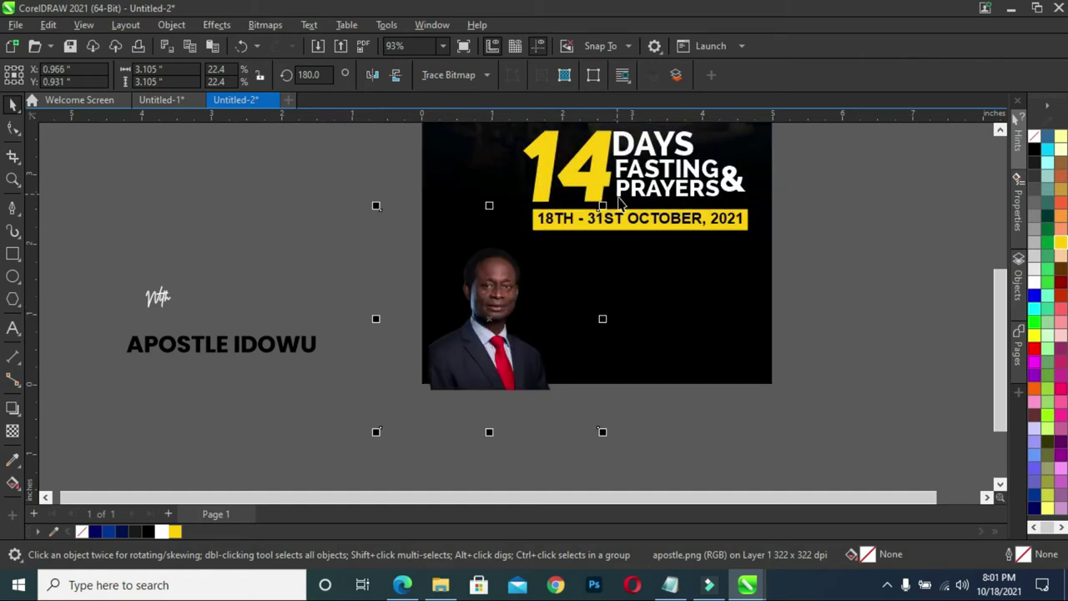
pyautogui.moveTo(603, 205); pyautogui.dragTo(619, 190)
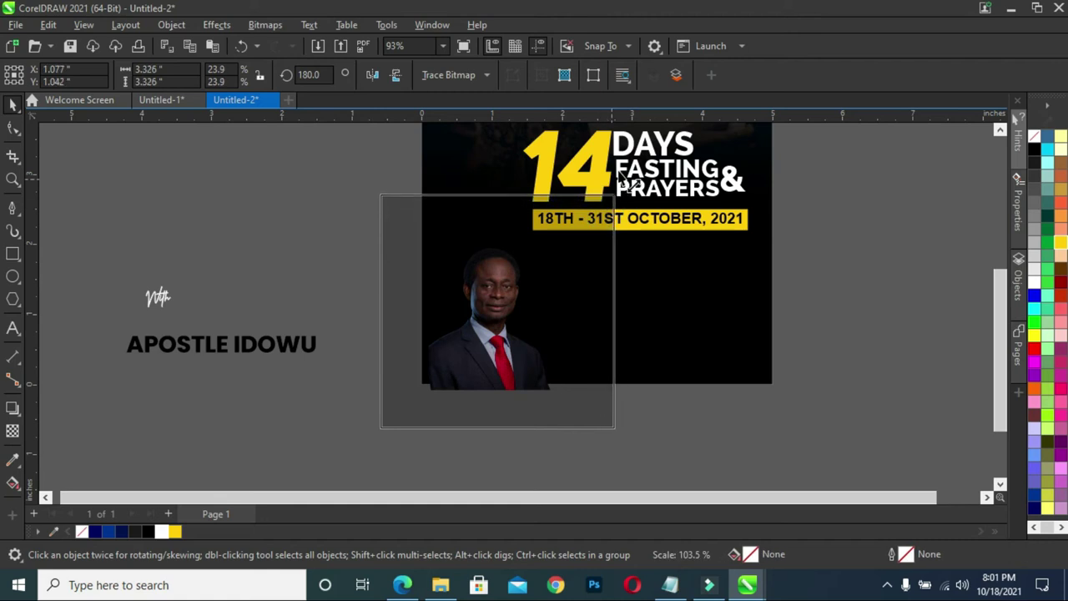
pyautogui.press('Up')
pyautogui.press('Up')
pyautogui.press('Up')
pyautogui.press('Up')
pyautogui.press('Up')
pyautogui.press('Up')
pyautogui.press('Up')
pyautogui.press('Up')
pyautogui.press('Up')
pyautogui.press('Up')
pyautogui.press('Up')
pyautogui.press('Up')
pyautogui.press('Up')
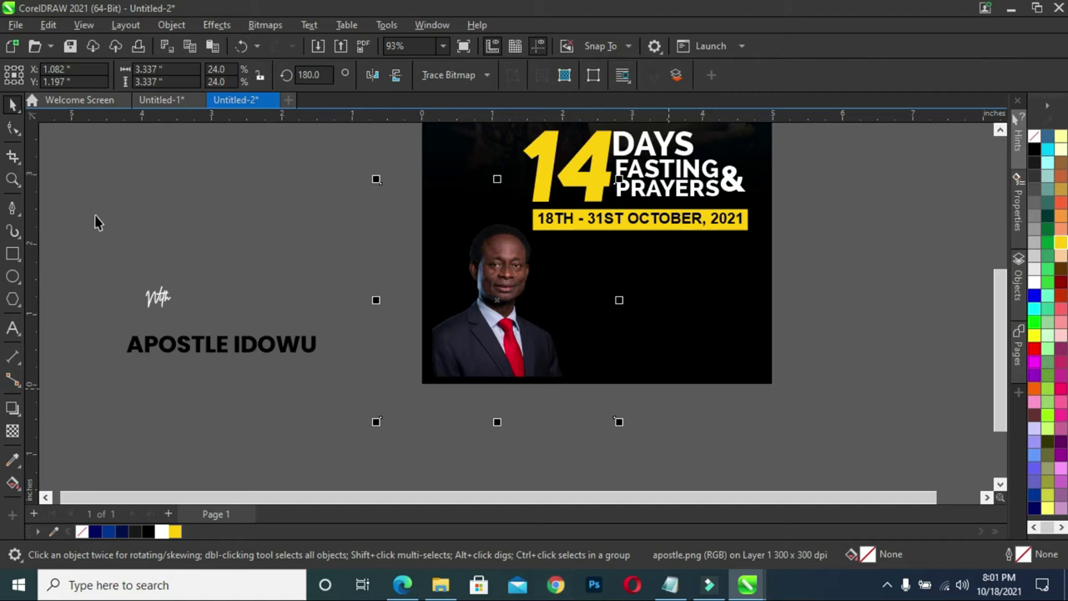
pyautogui.moveTo(376, 179); pyautogui.dragTo(354, 156)
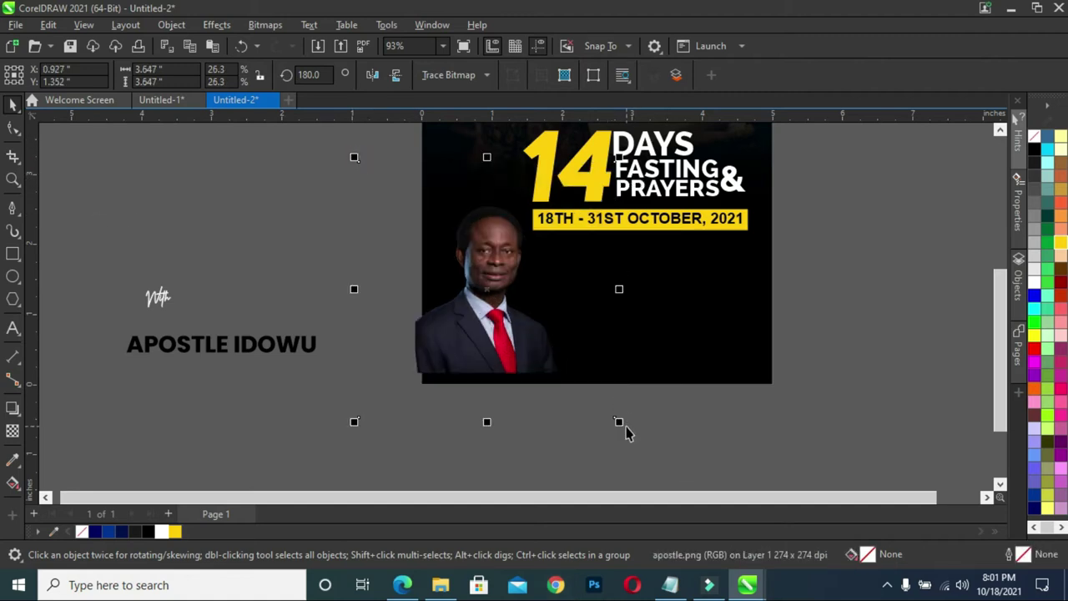
pyautogui.moveTo(618, 422); pyautogui.dragTo(637, 440)
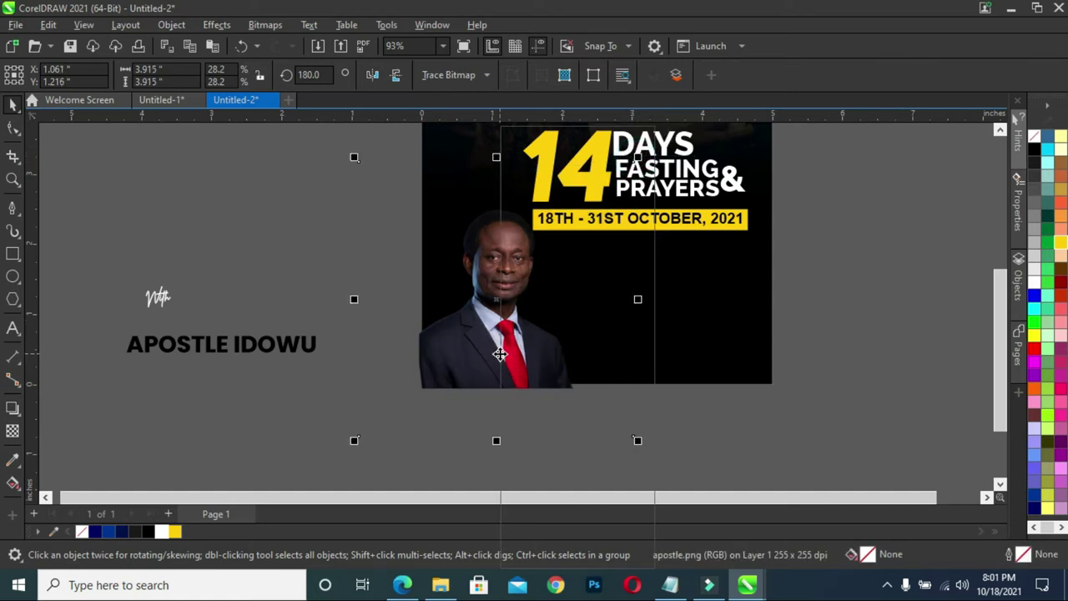
# - PowerClip the portrait inside the flyer's black background
pyautogui.rightClick(500, 355)
pyautogui.click(555, 331)
pyautogui.click(670, 330)
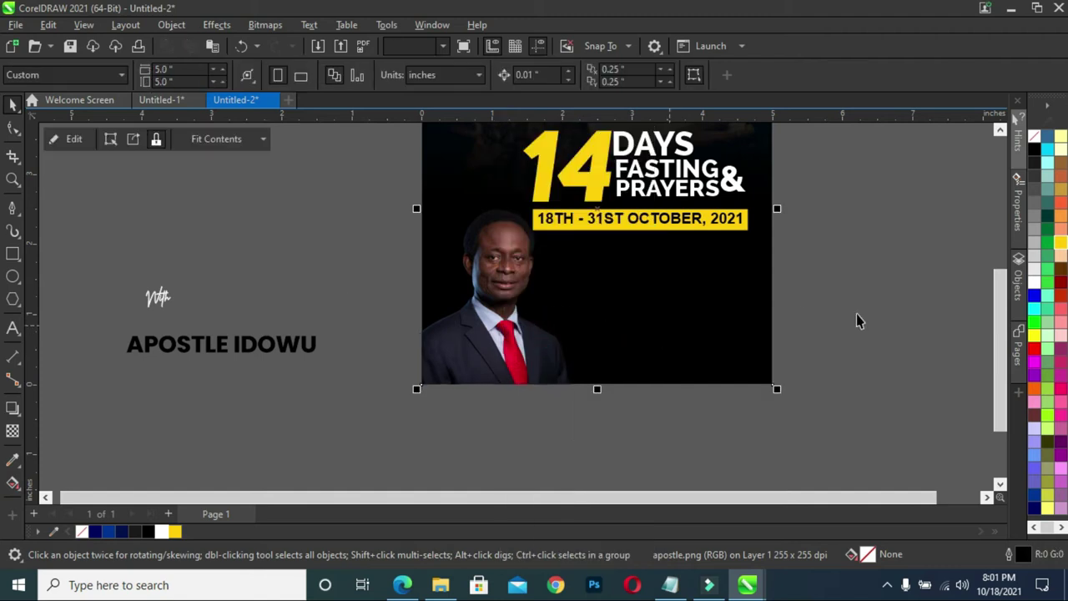
pyautogui.scroll(3, 864, 321)
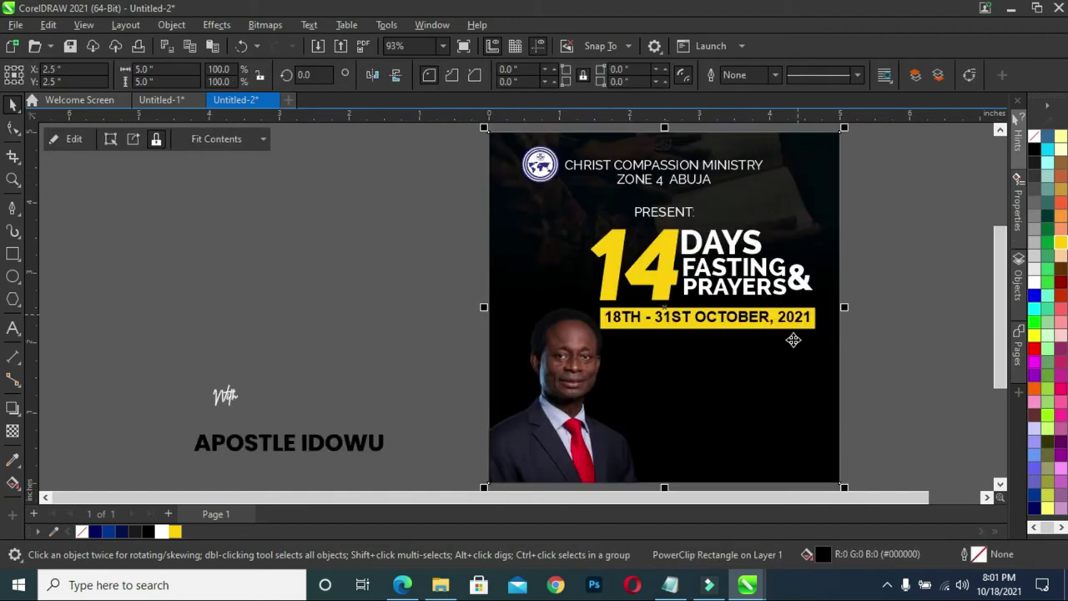
pyautogui.moveTo(999, 363); pyautogui.dragTo(998, 384)
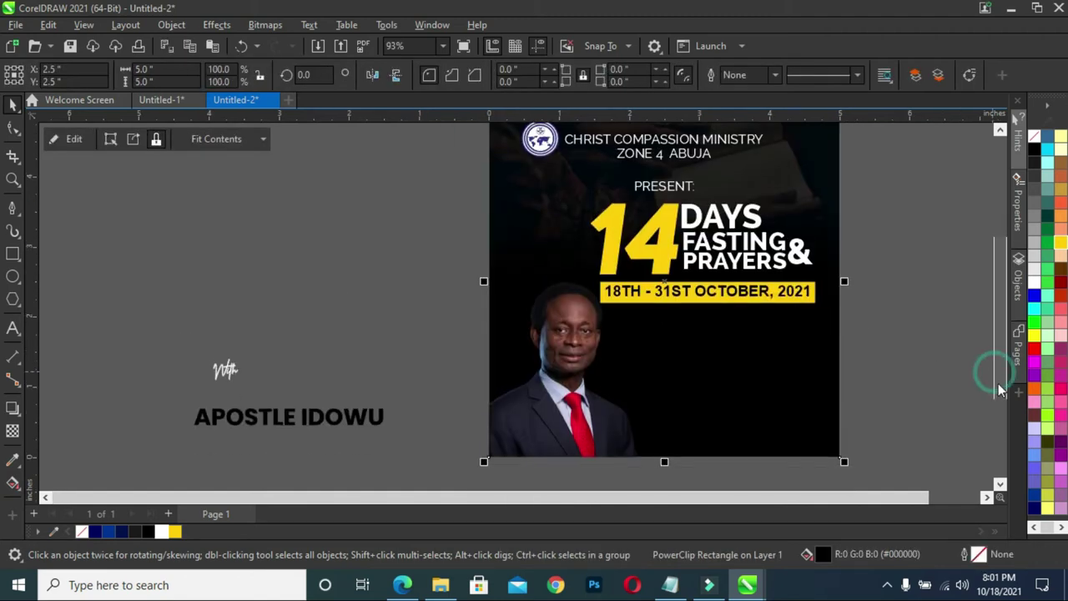
pyautogui.click(935, 384)
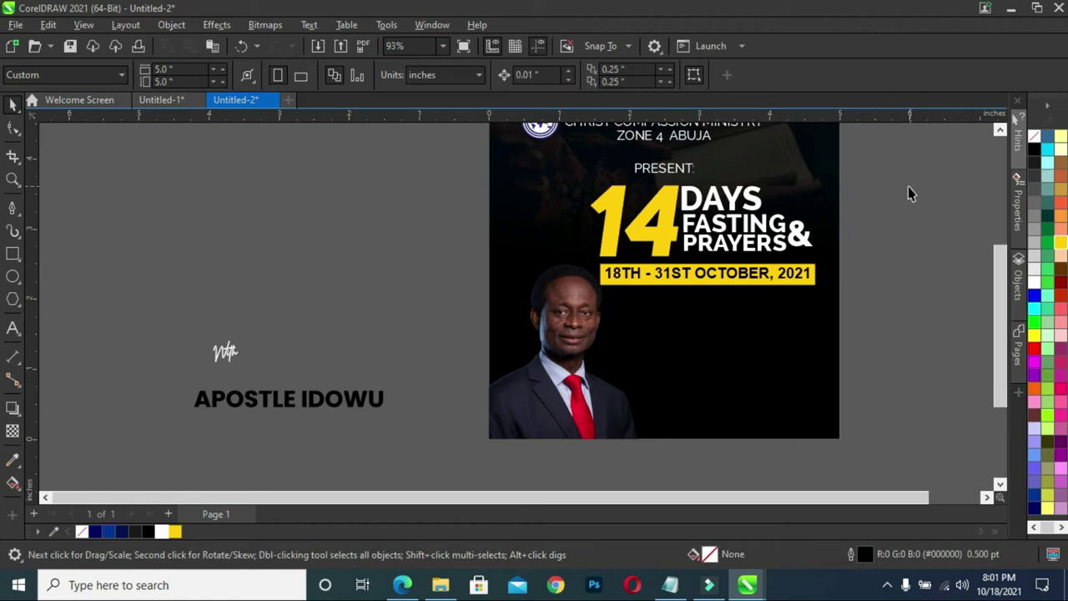
# - Shift and slightly shrink the 14 DAYS title group, and lower PRESENT: a little
pyautogui.moveTo(893, 179); pyautogui.dragTo(547, 315)
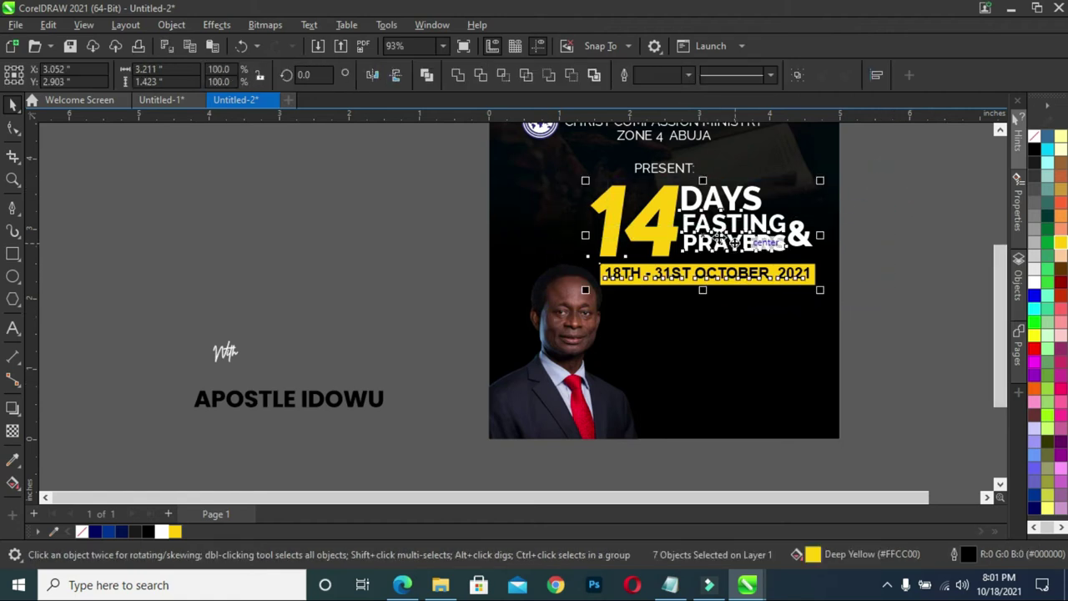
pyautogui.moveTo(718, 241); pyautogui.dragTo(730, 260)
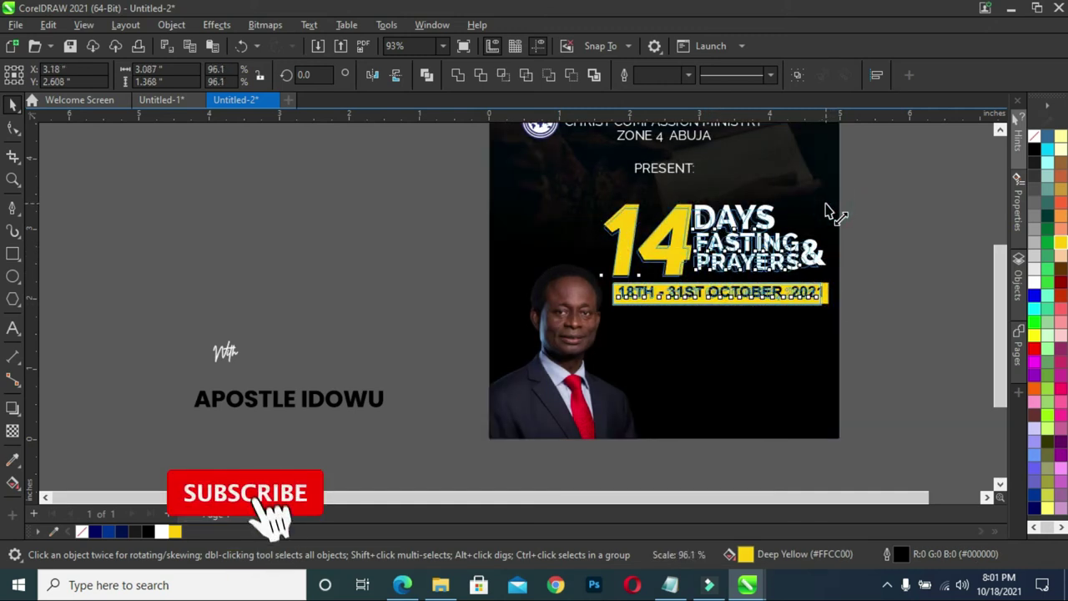
pyautogui.moveTo(833, 200); pyautogui.dragTo(825, 205)
pyautogui.click(886, 226)
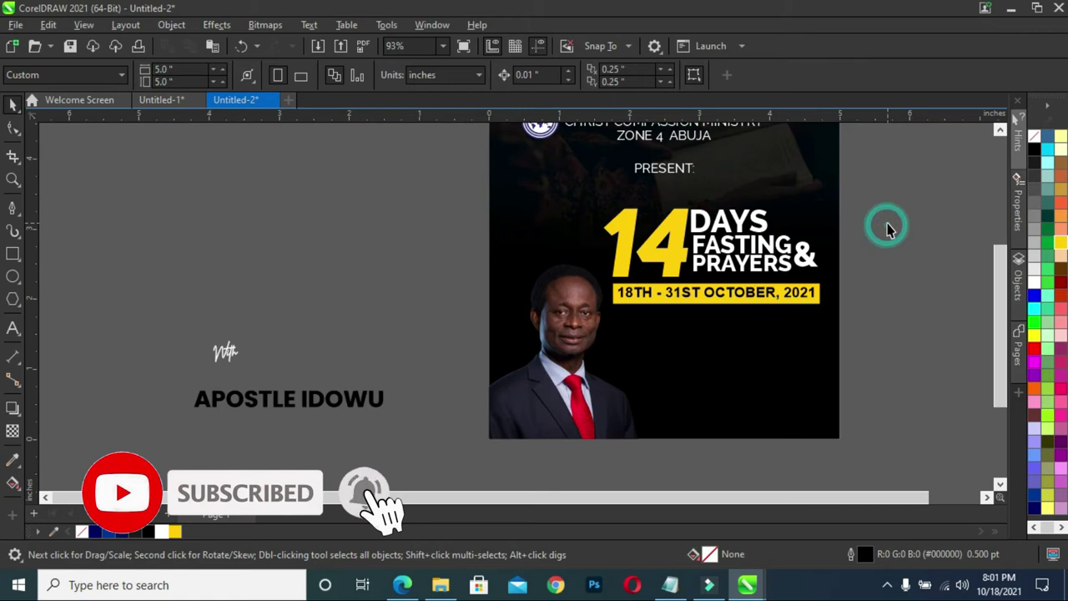
pyautogui.moveTo(661, 175); pyautogui.dragTo(665, 192)
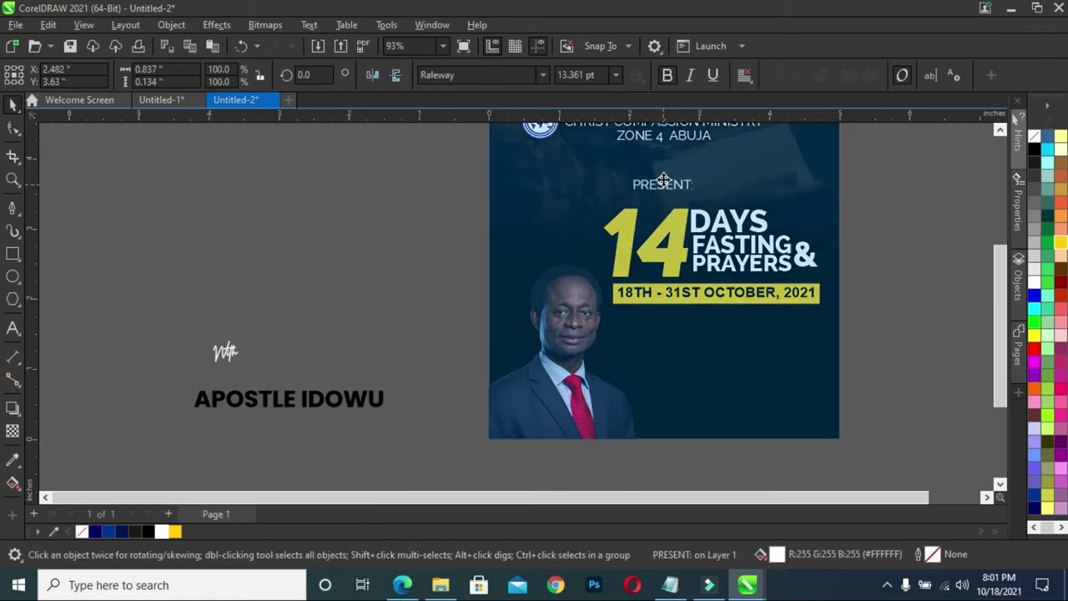
pyautogui.click(523, 214)
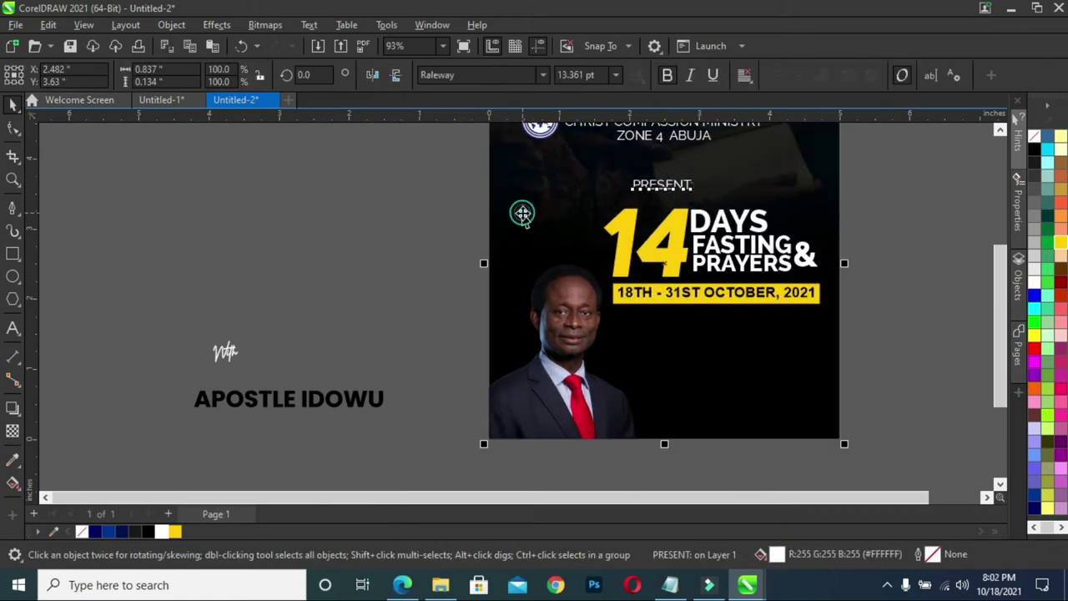
pyautogui.click(432, 166)
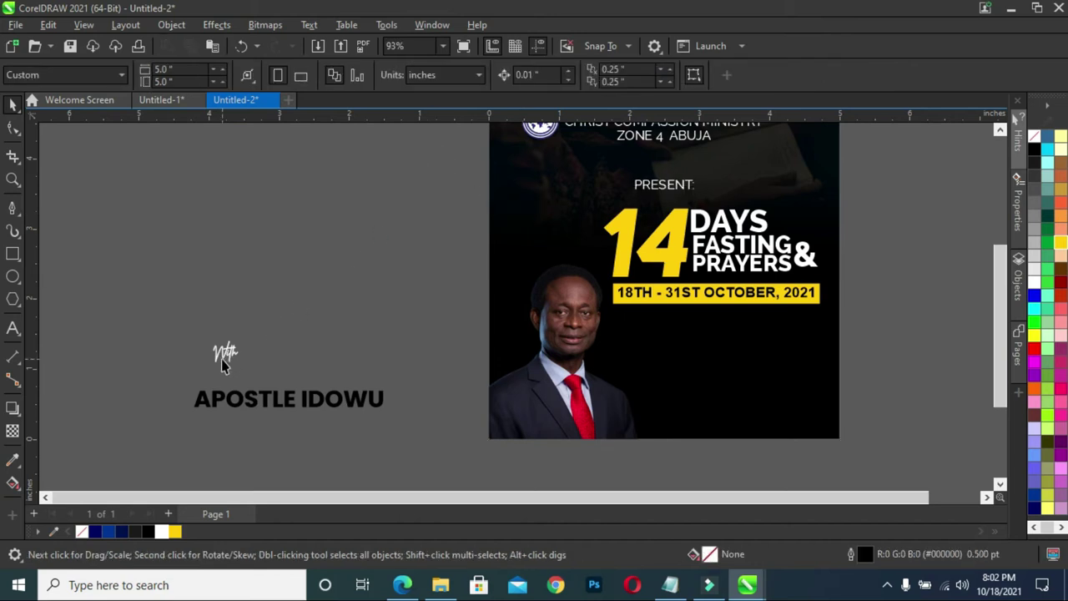
# - Move the signature beside the pastor and bring a shrunken APOSTLE IDOWU text onto the flyer
pyautogui.moveTo(222, 354); pyautogui.dragTo(623, 394)
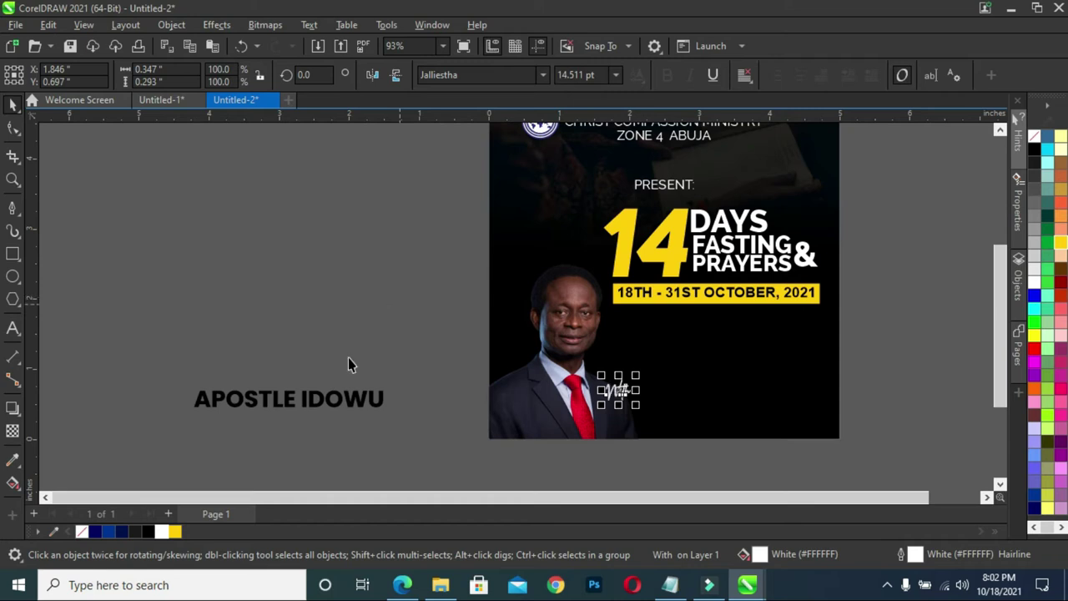
pyautogui.click(298, 391)
pyautogui.click(334, 408)
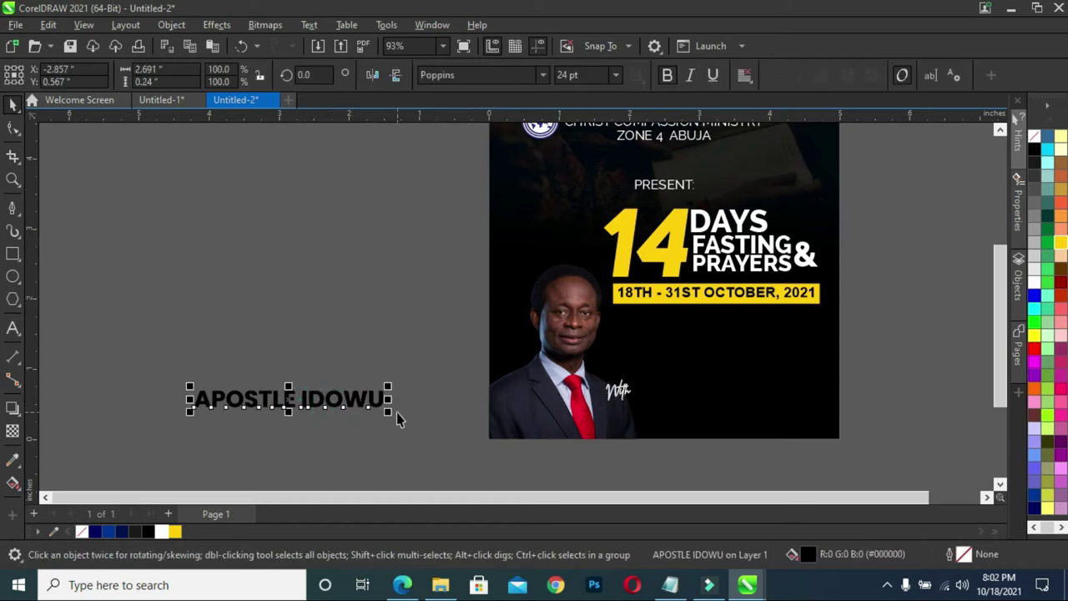
pyautogui.moveTo(389, 412); pyautogui.dragTo(372, 411)
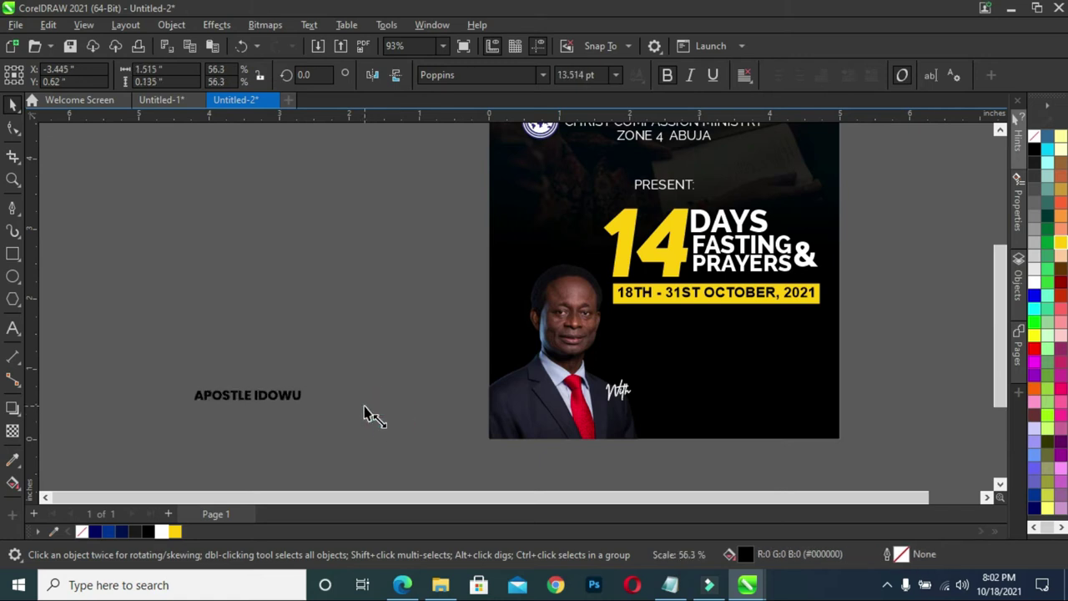
pyautogui.moveTo(294, 404)
pyautogui.mouseDown()
pyautogui.moveTo(737, 419)
pyautogui.moveTo(758, 399)
pyautogui.mouseUp()
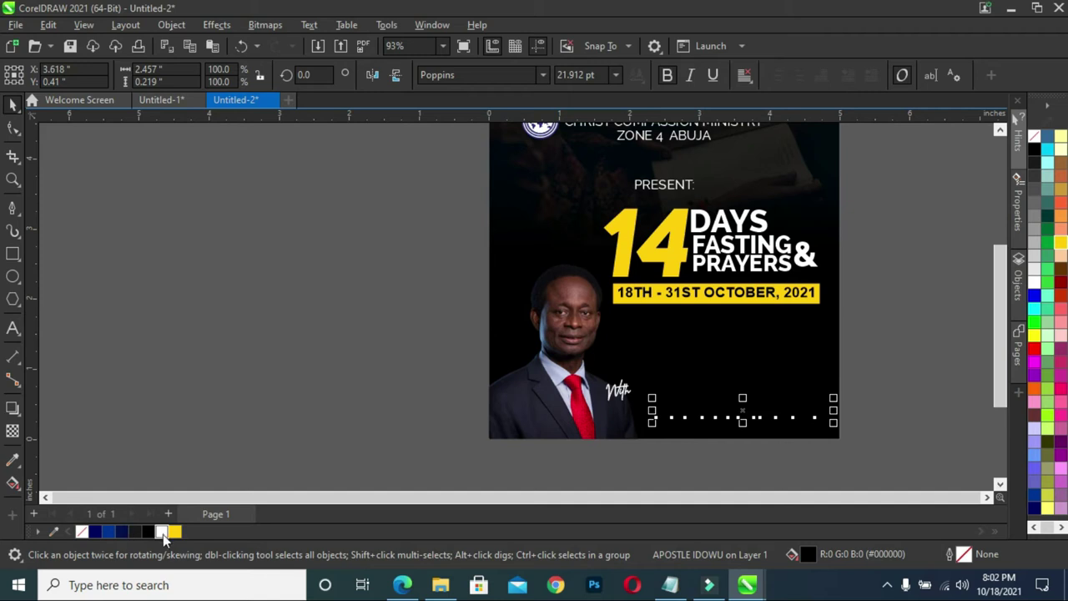
# - Make the APOSTLE IDOWU name white, shrink it further, and set it beside the signature
pyautogui.click(163, 533)
pyautogui.moveTo(757, 411); pyautogui.dragTo(735, 409)
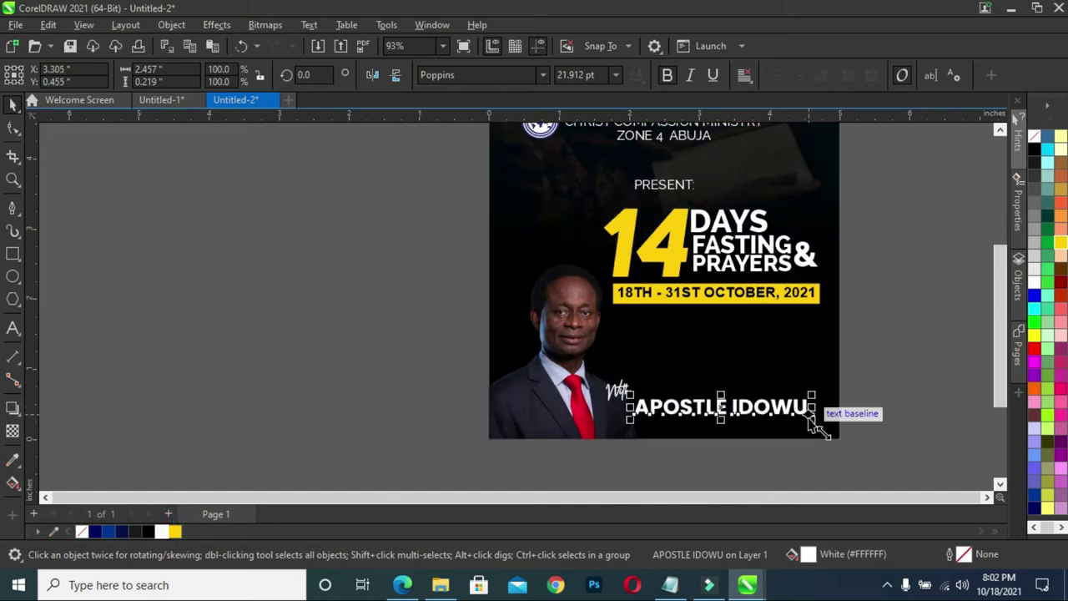
pyautogui.moveTo(812, 419); pyautogui.dragTo(770, 431)
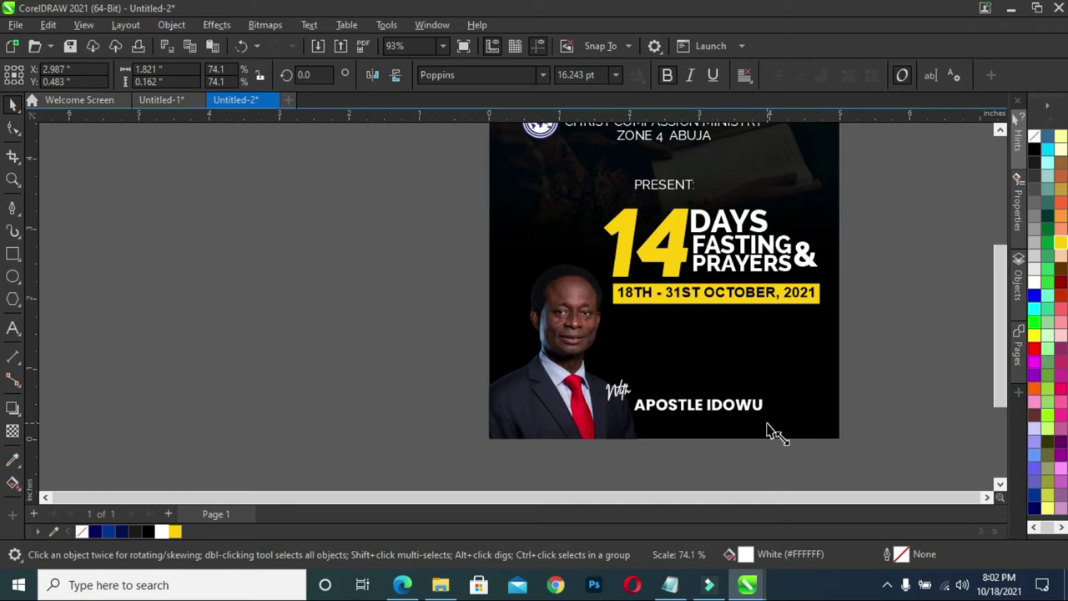
pyautogui.click(935, 339)
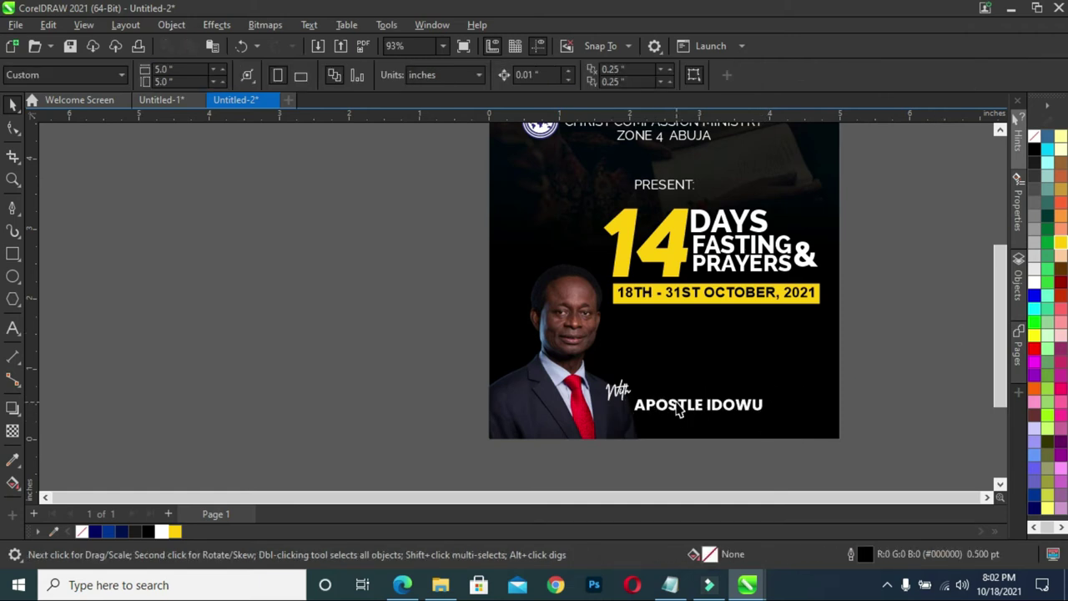
pyautogui.moveTo(680, 409); pyautogui.dragTo(647, 416)
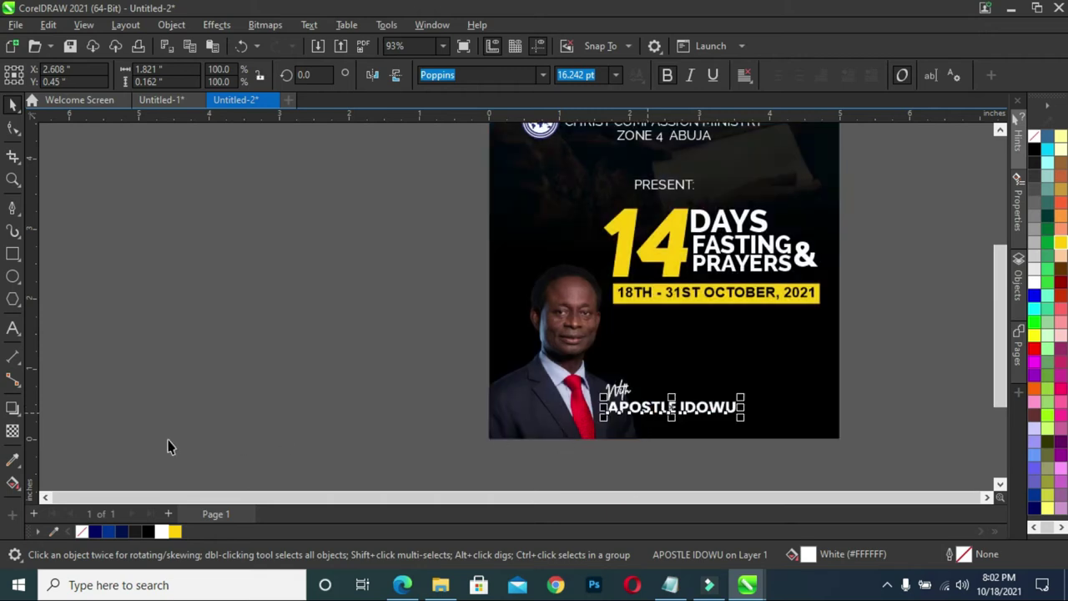
# - Draw a bar along the flyer's bottom edge and make it slightly taller
pyautogui.click(12, 255)
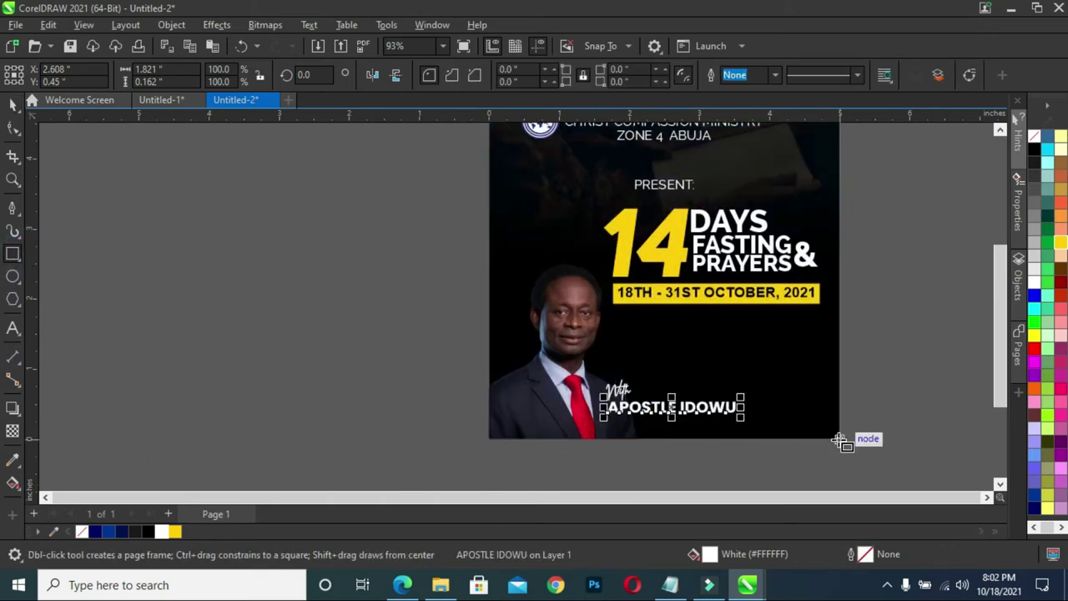
pyautogui.moveTo(842, 439); pyautogui.dragTo(489, 406)
pyautogui.click(13, 106)
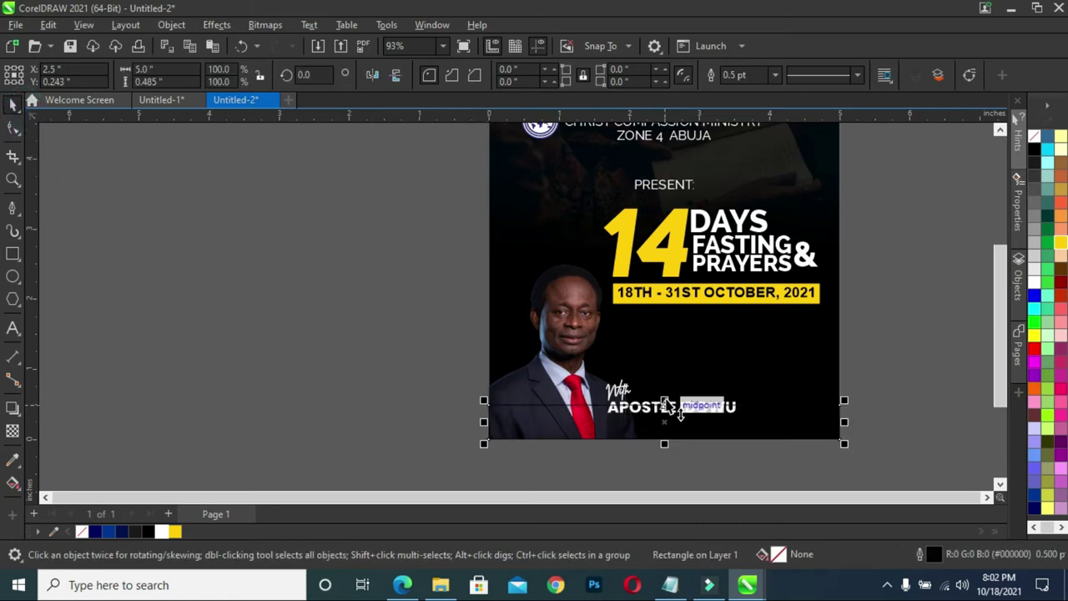
pyautogui.moveTo(665, 402); pyautogui.dragTo(671, 398)
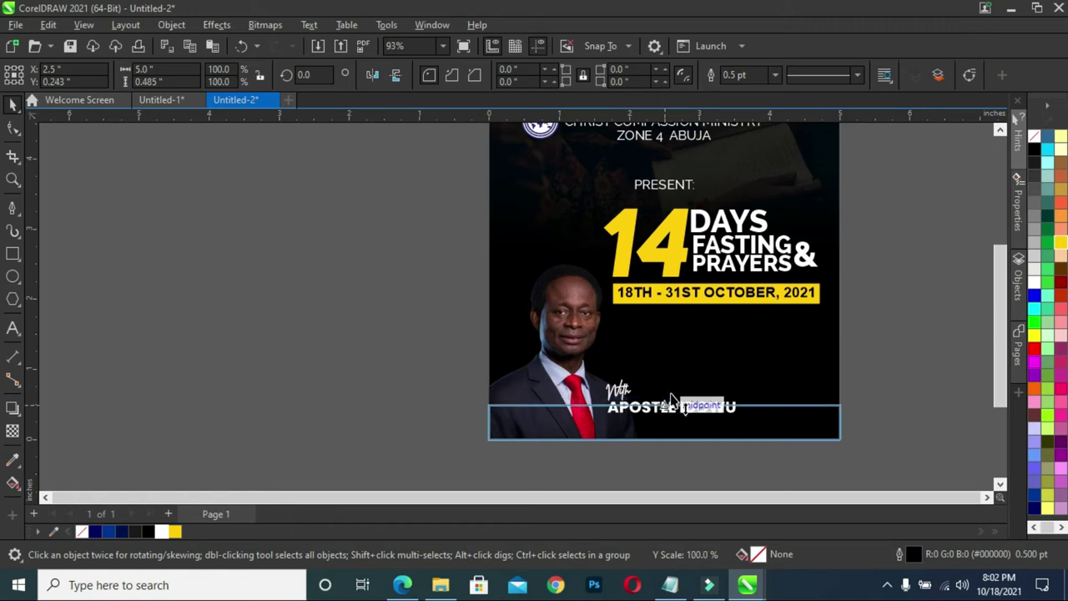
pyautogui.moveTo(670, 398); pyautogui.dragTo(671, 394)
# - Raise the signature and name, then fill the bottom bar deep yellow
pyautogui.moveTo(878, 337); pyautogui.dragTo(598, 415)
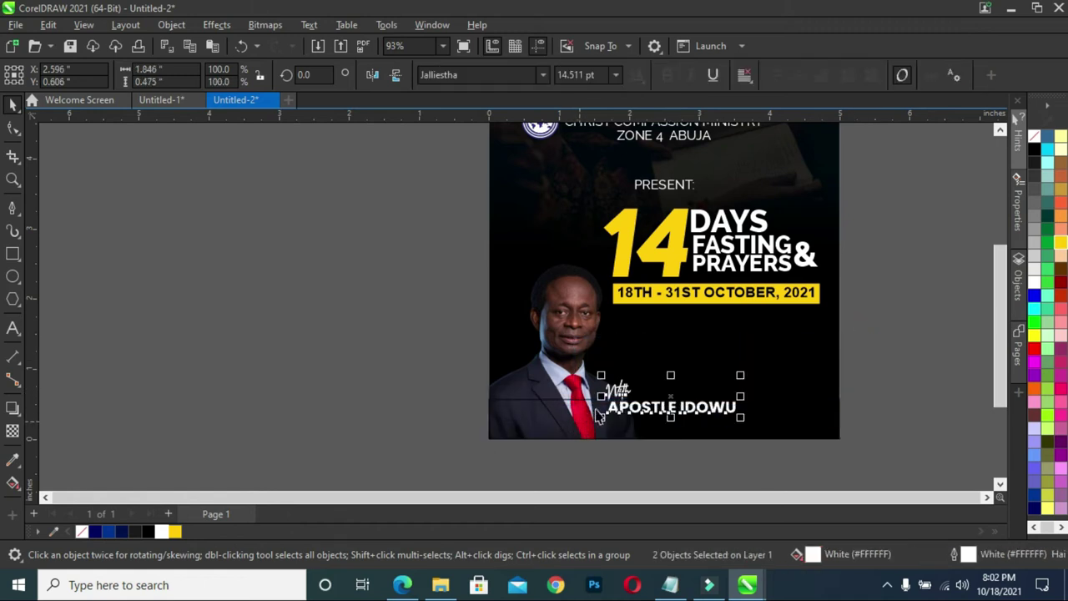
pyautogui.press('Up')
pyautogui.press('Up')
pyautogui.press('Up')
pyautogui.click(700, 435)
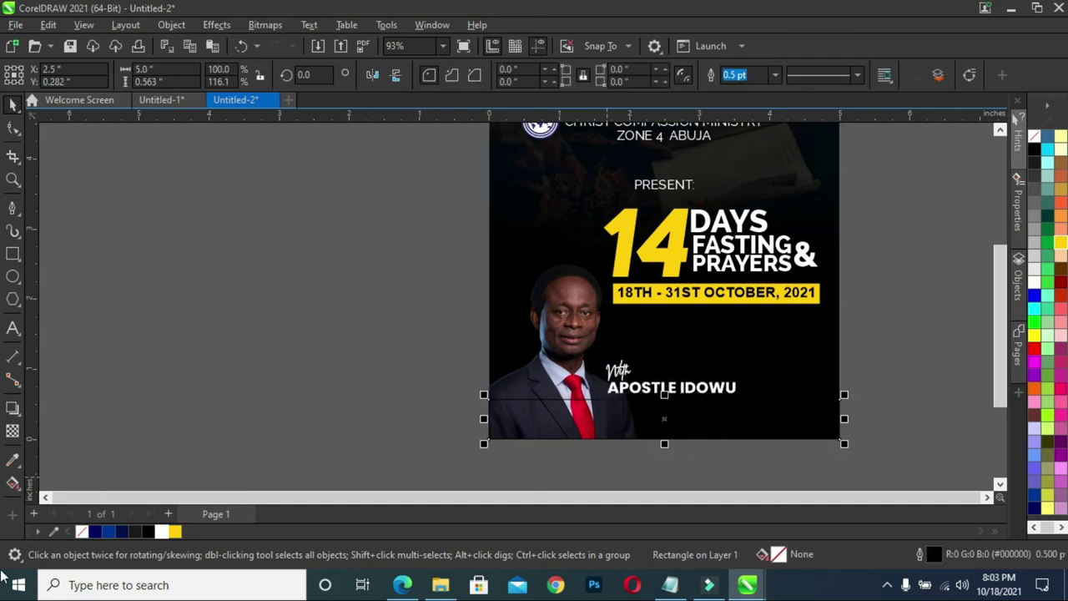
pyautogui.click(173, 531)
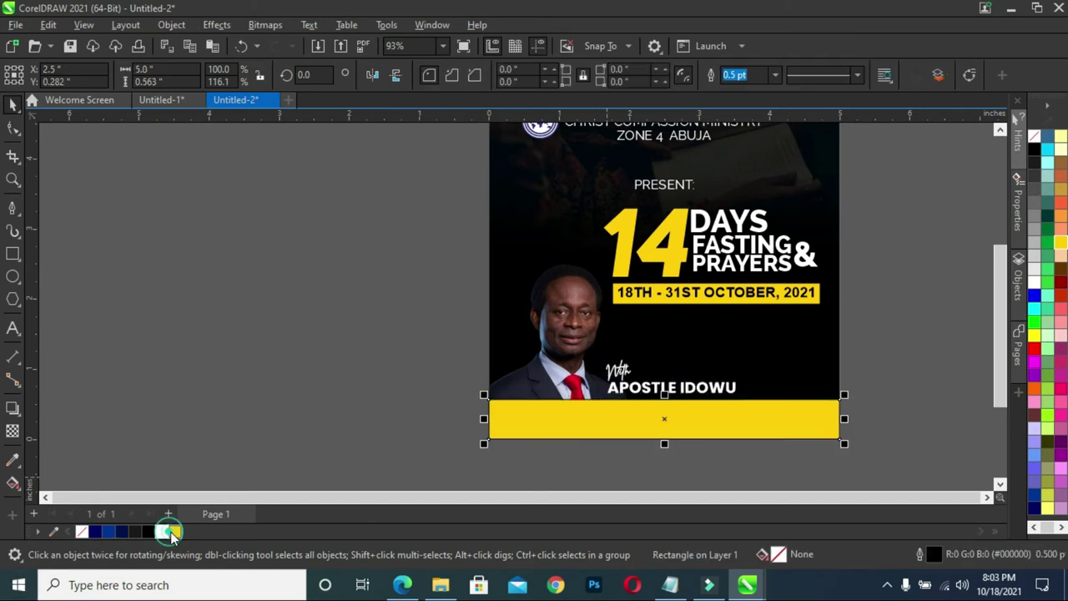
# - Remove the yellow bar's outline and PowerClip it inside the flyer
pyautogui.rightClick(81, 532)
pyautogui.rightClick(767, 419)
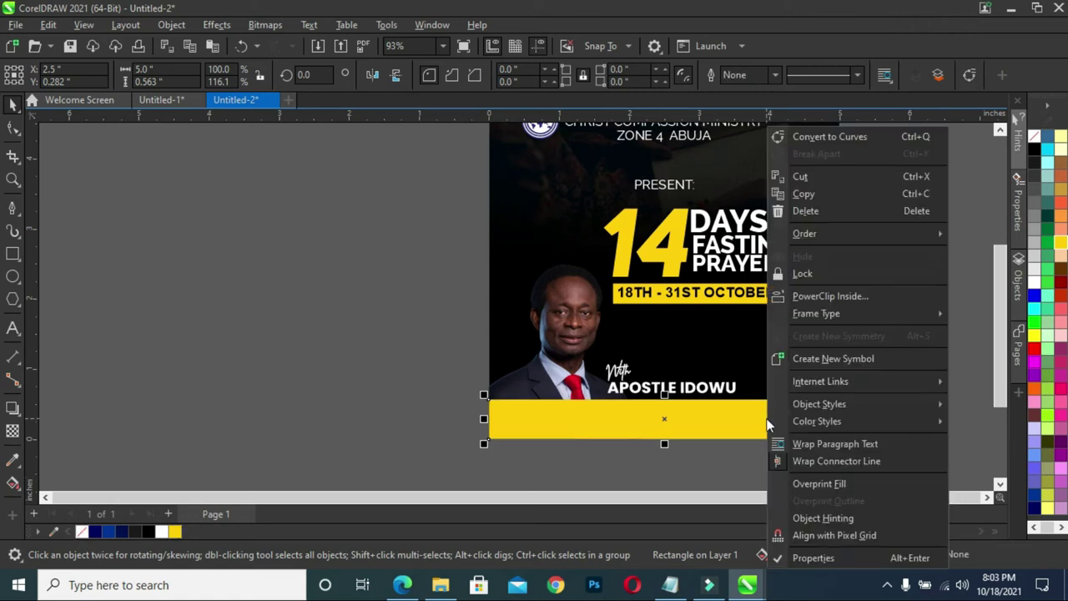
pyautogui.click(849, 294)
pyautogui.click(757, 340)
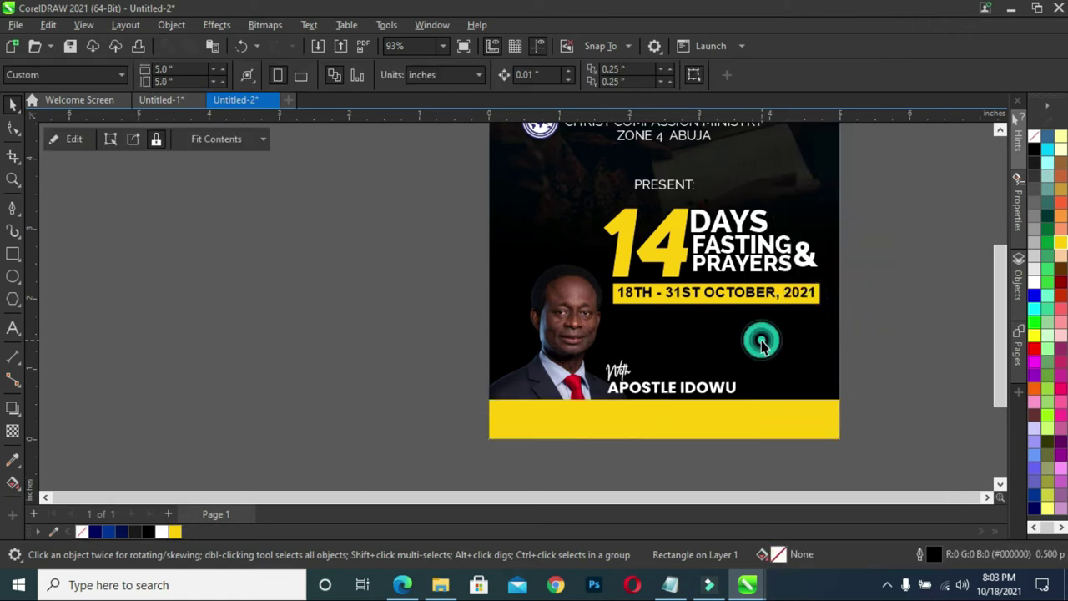
# - Edit the flyer's PowerClip contents to send the yellow bar behind the photo
pyautogui.click(705, 430)
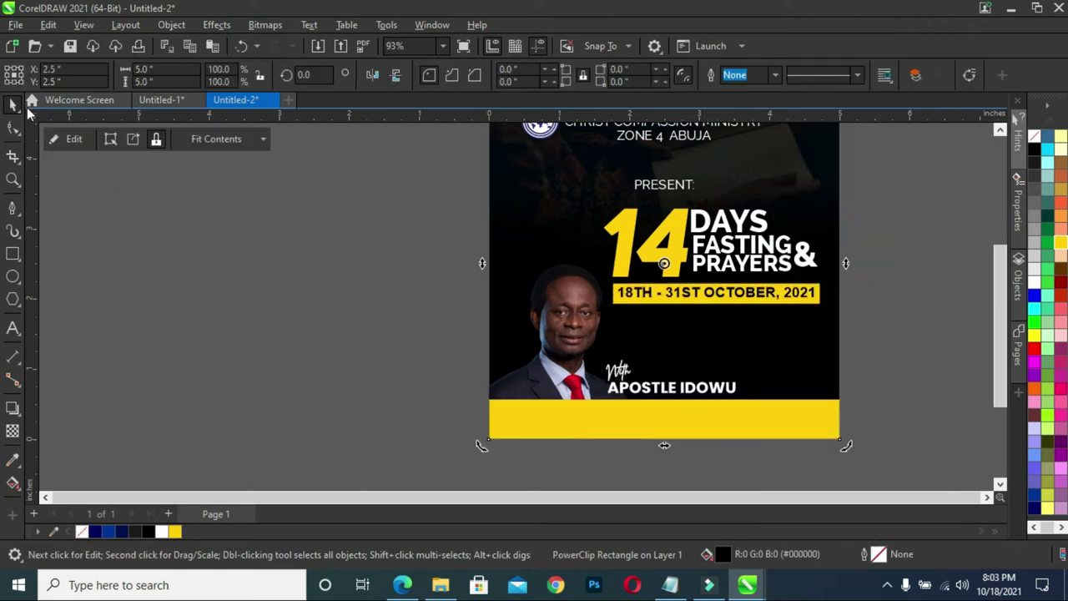
pyautogui.click(83, 141)
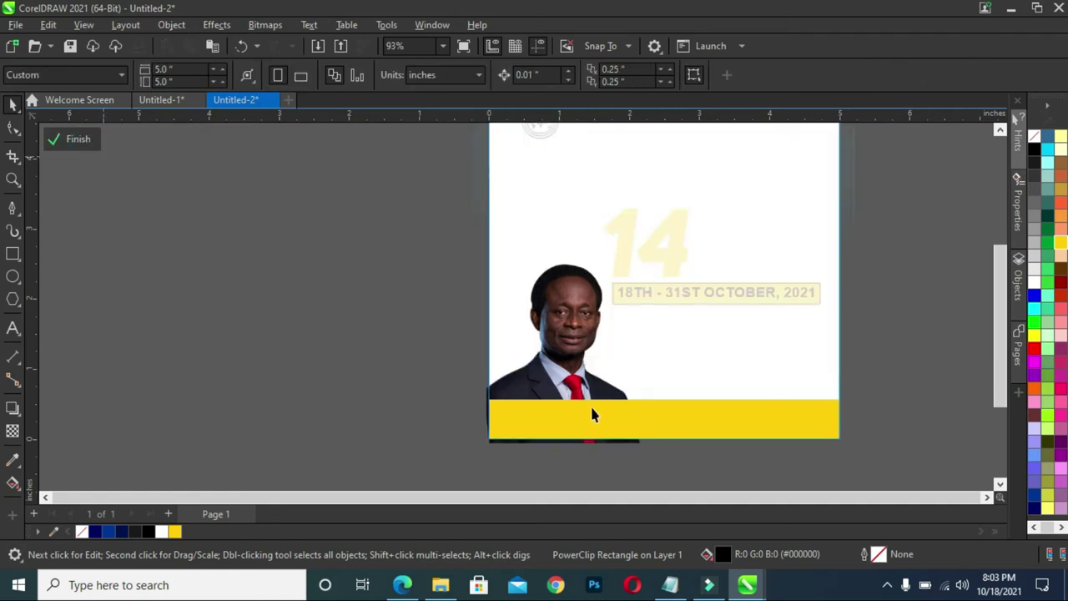
pyautogui.click(597, 414)
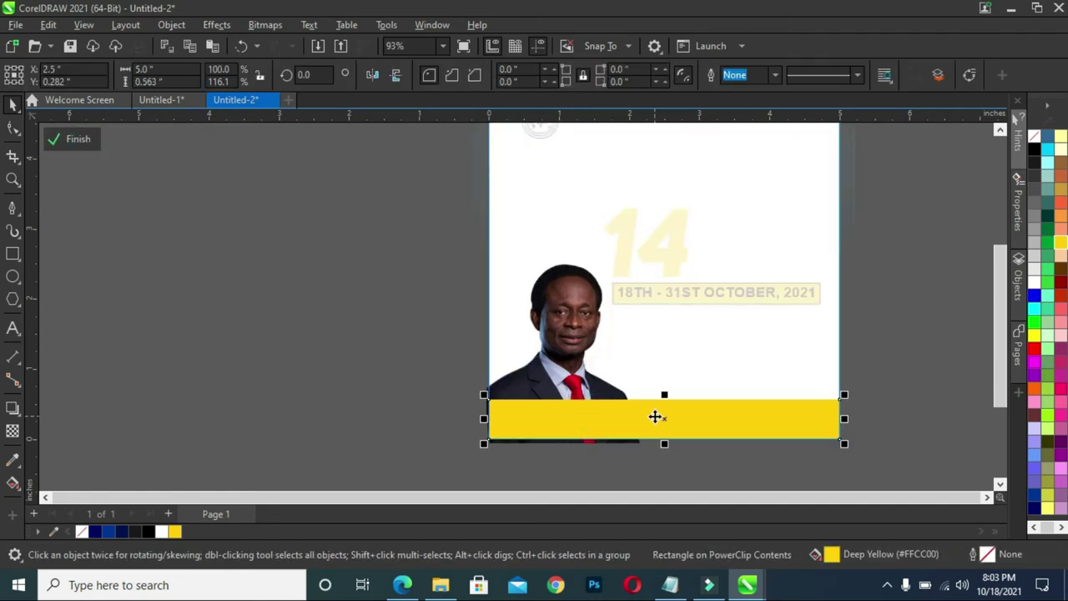
pyautogui.hotkey('shift', 'pagedown')
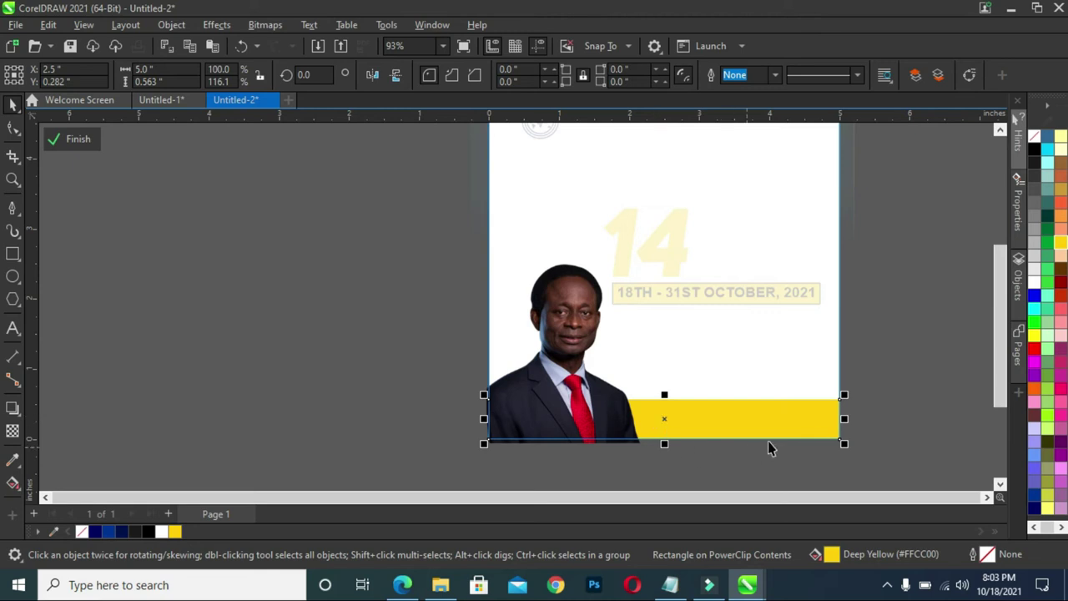
pyautogui.click(896, 367)
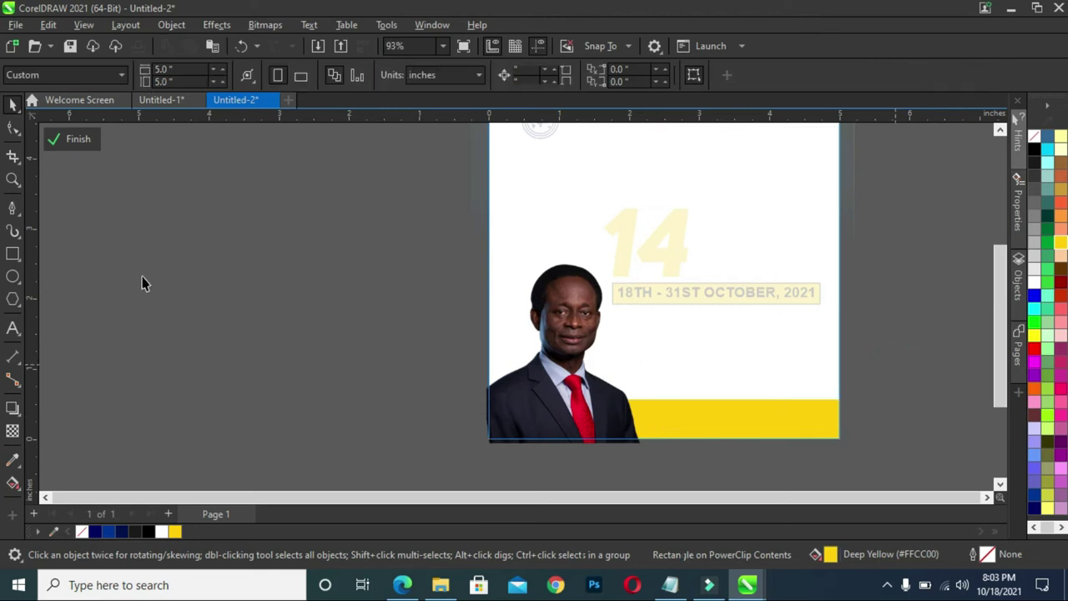
pyautogui.click(57, 143)
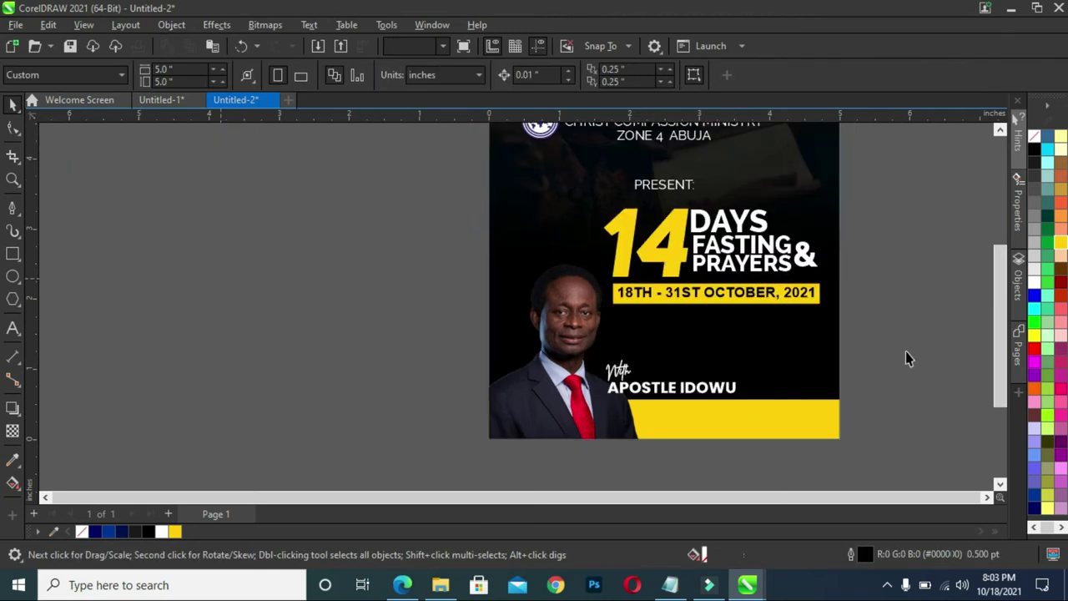
pyautogui.moveTo(998, 375); pyautogui.dragTo(1005, 366)
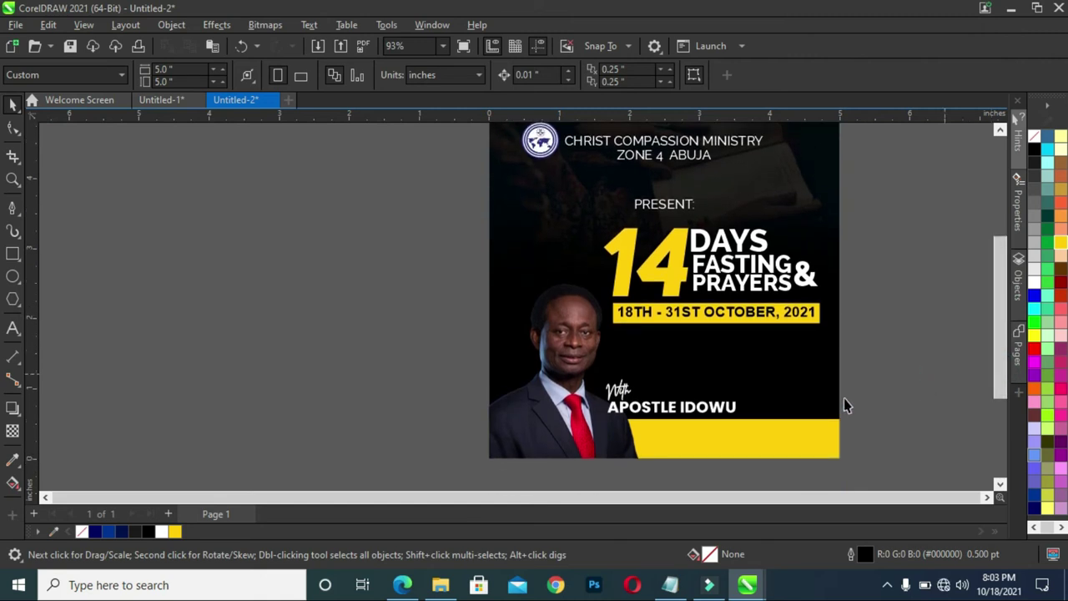
# - Scale down the APOSTLE IDOWU name
pyautogui.click(693, 412)
pyautogui.moveTo(740, 408)
pyautogui.mouseDown()
pyautogui.moveTo(716, 430)
pyautogui.moveTo(701, 407)
pyautogui.mouseUp()
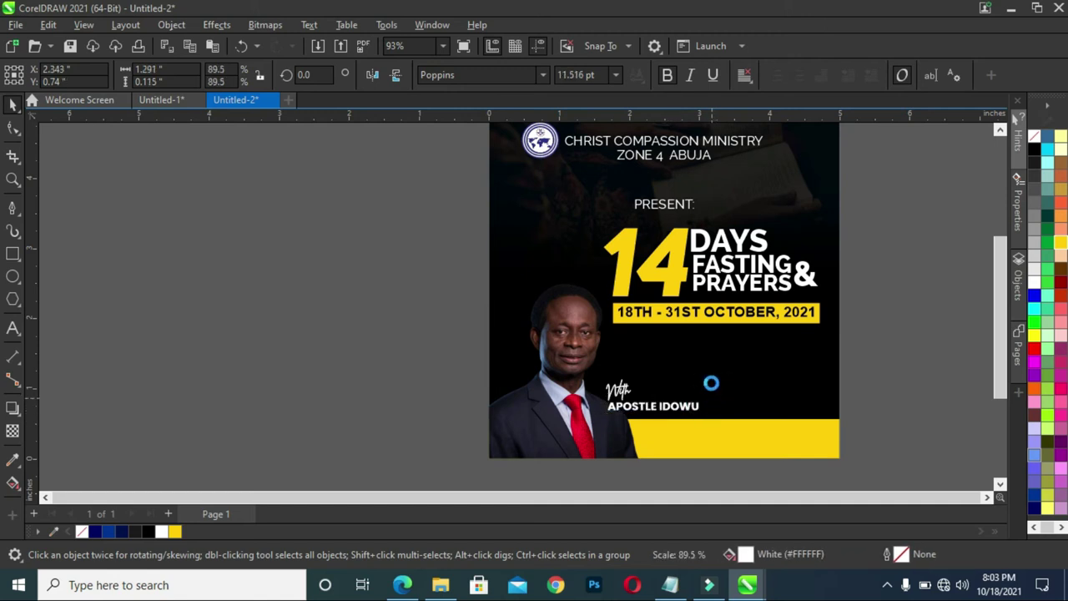
pyautogui.press('Escape')
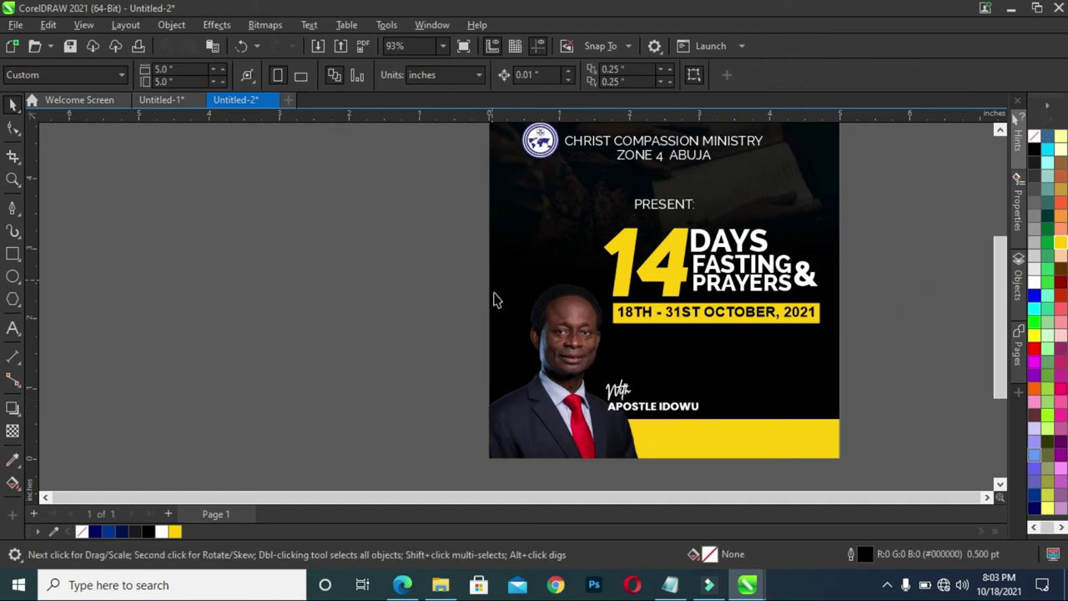
# - Bring the pin image toward the canvas centre and outline-trace it into a vector
pyautogui.click(442, 586)
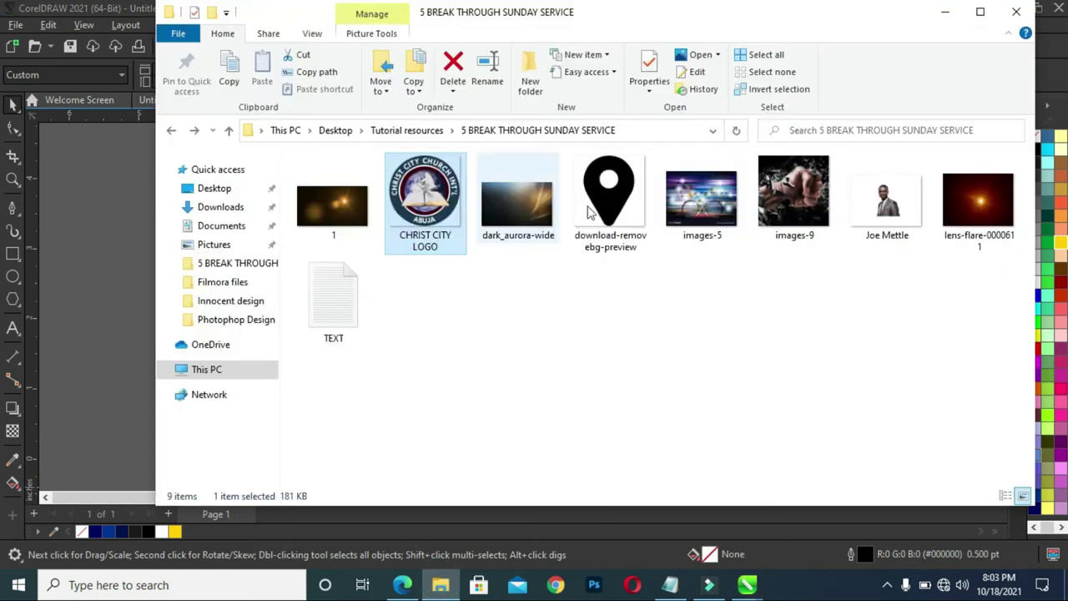
pyautogui.click(944, 12)
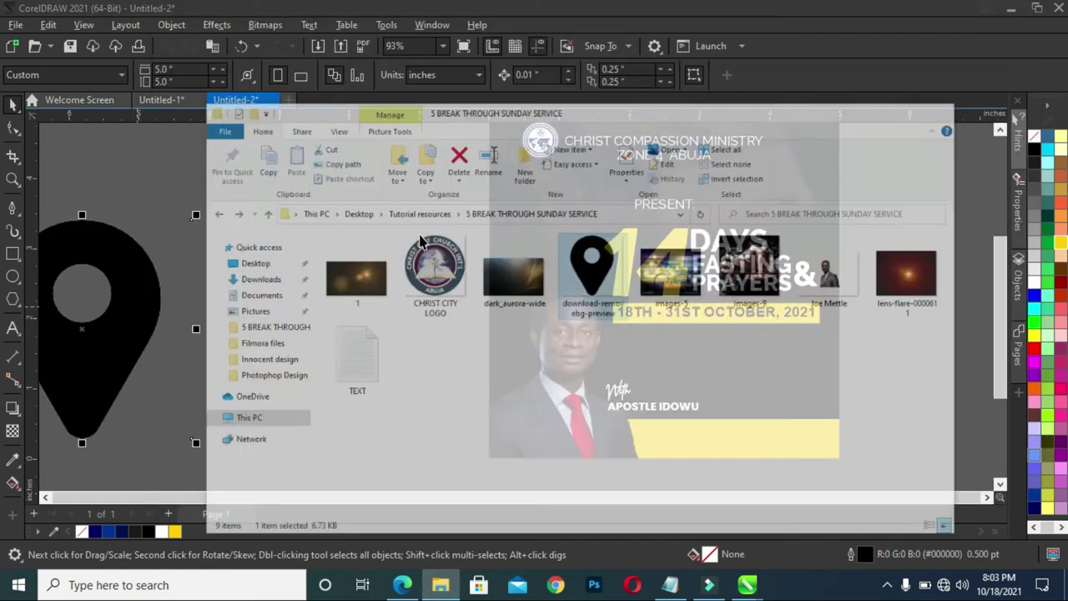
pyautogui.moveTo(75, 275); pyautogui.dragTo(342, 275)
pyautogui.click(451, 74)
pyautogui.click(588, 131)
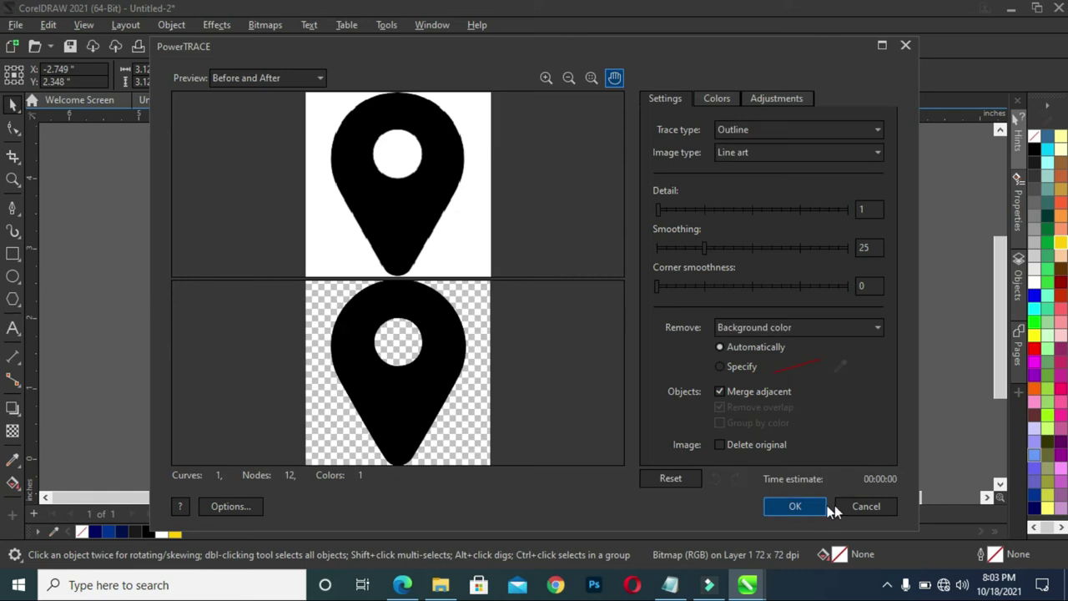
pyautogui.click(795, 507)
# - Delete the original pin bitmap and shrink the traced pin to about a third
pyautogui.moveTo(365, 298)
pyautogui.mouseDown()
pyautogui.moveTo(221, 298)
pyautogui.moveTo(334, 308)
pyautogui.mouseUp()
pyautogui.click(353, 280)
pyautogui.press('Delete')
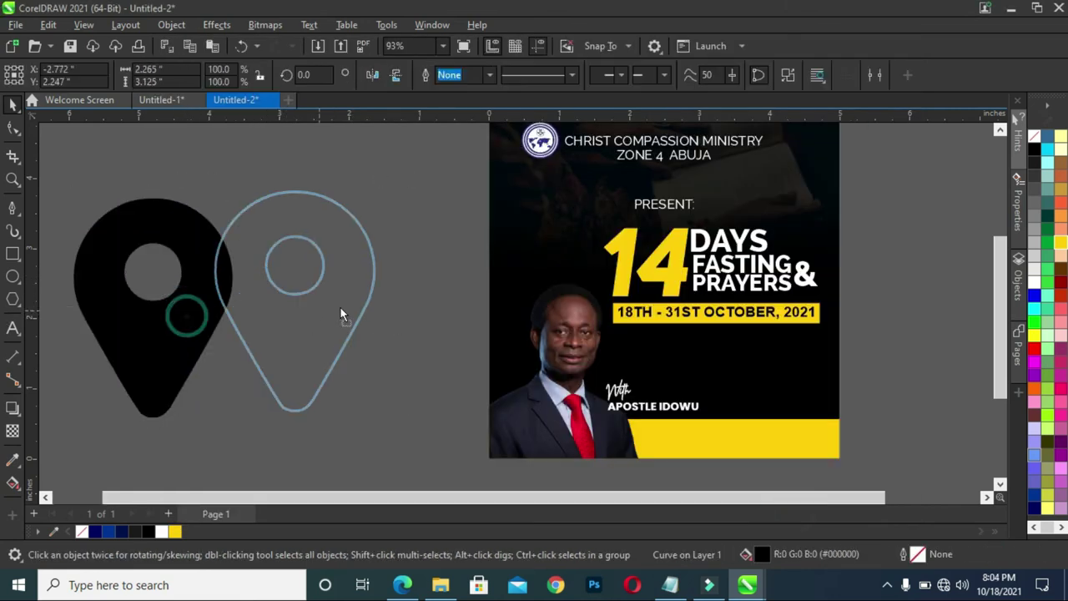
pyautogui.moveTo(385, 184); pyautogui.dragTo(244, 384)
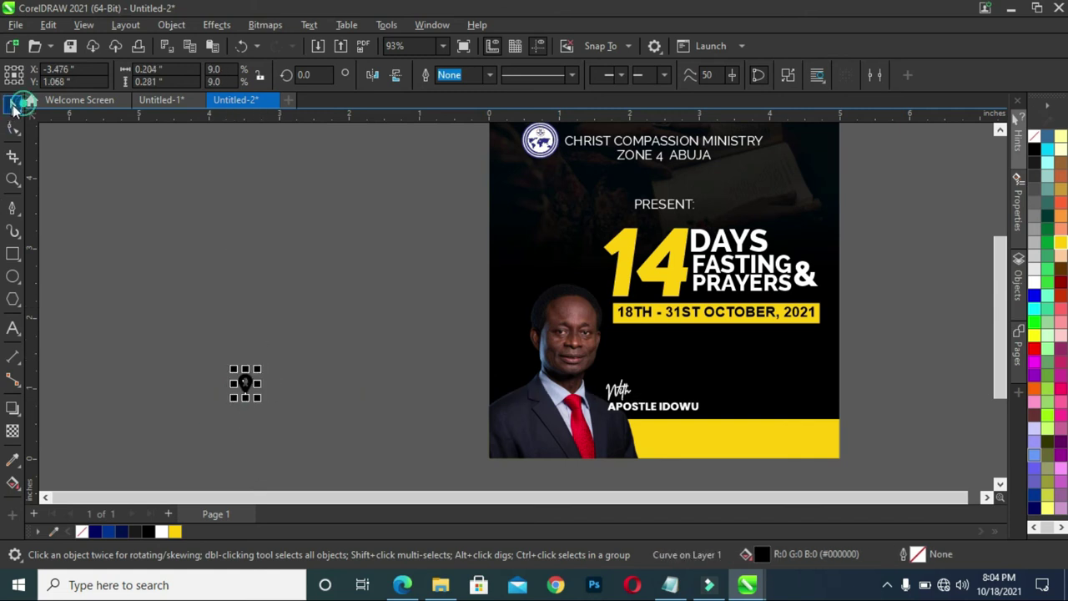
pyautogui.press('Escape')
# - Position the signature and APOSTLE IDOWU name together just above the yellow bar
pyautogui.click(246, 384)
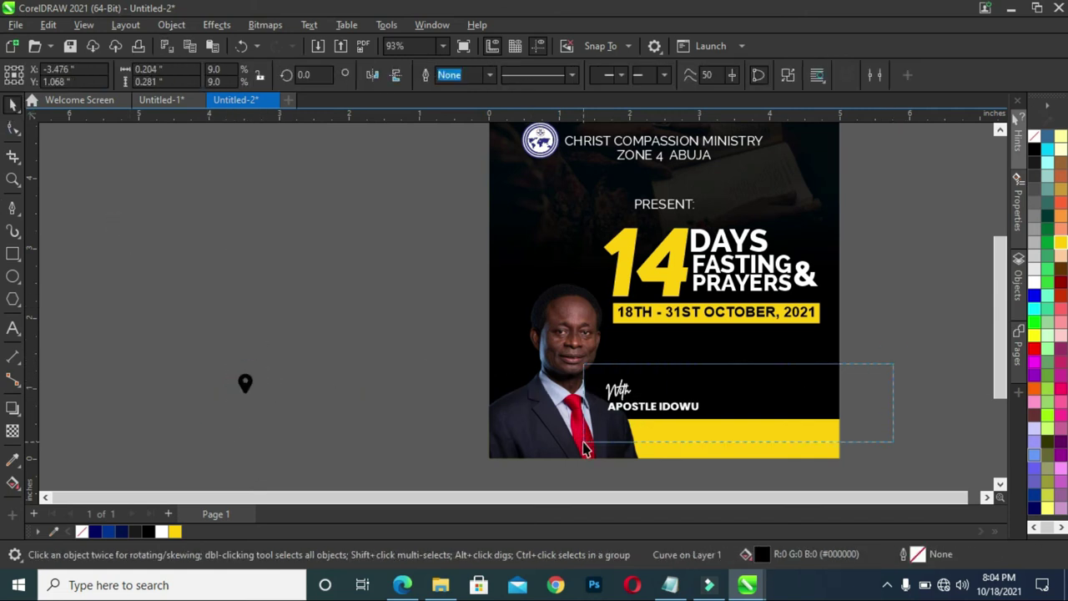
pyautogui.moveTo(897, 364); pyautogui.dragTo(584, 444)
pyautogui.moveTo(650, 394); pyautogui.dragTo(677, 432)
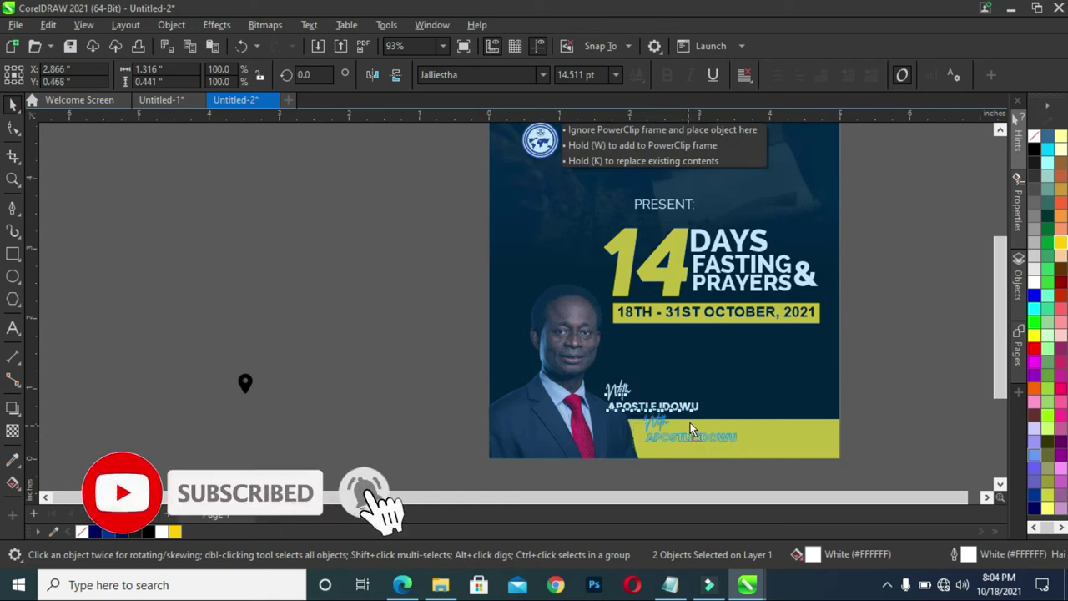
pyautogui.moveTo(677, 428); pyautogui.dragTo(668, 420)
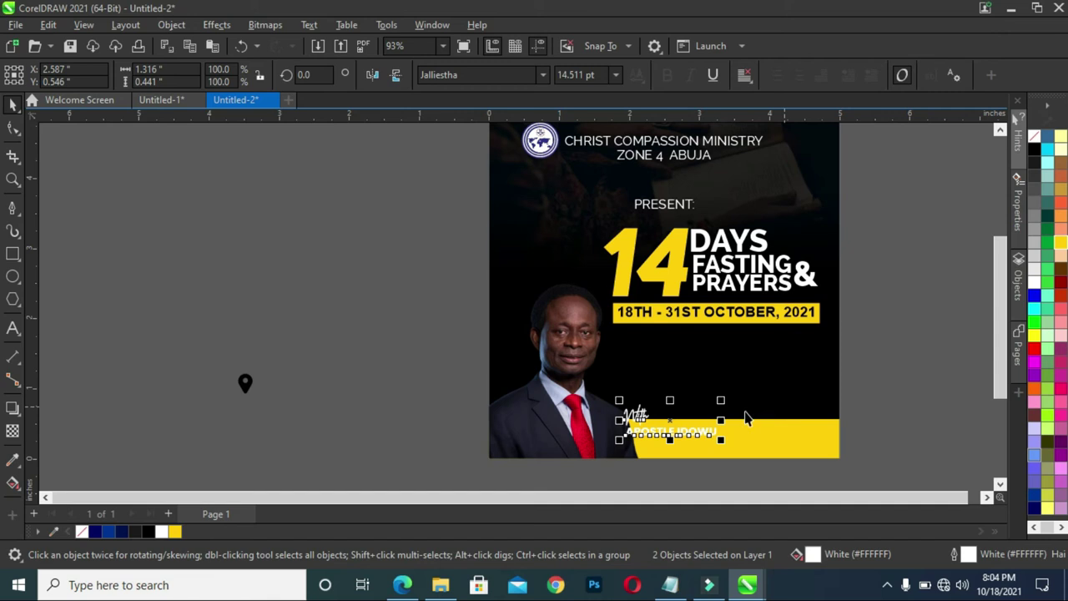
pyautogui.click(668, 430)
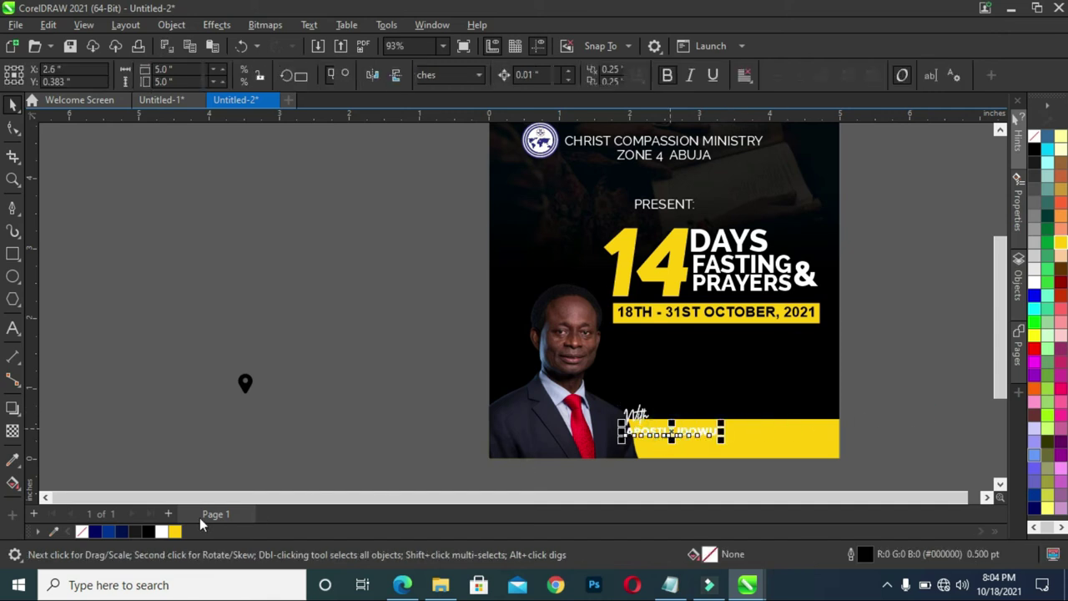
pyautogui.click(255, 427)
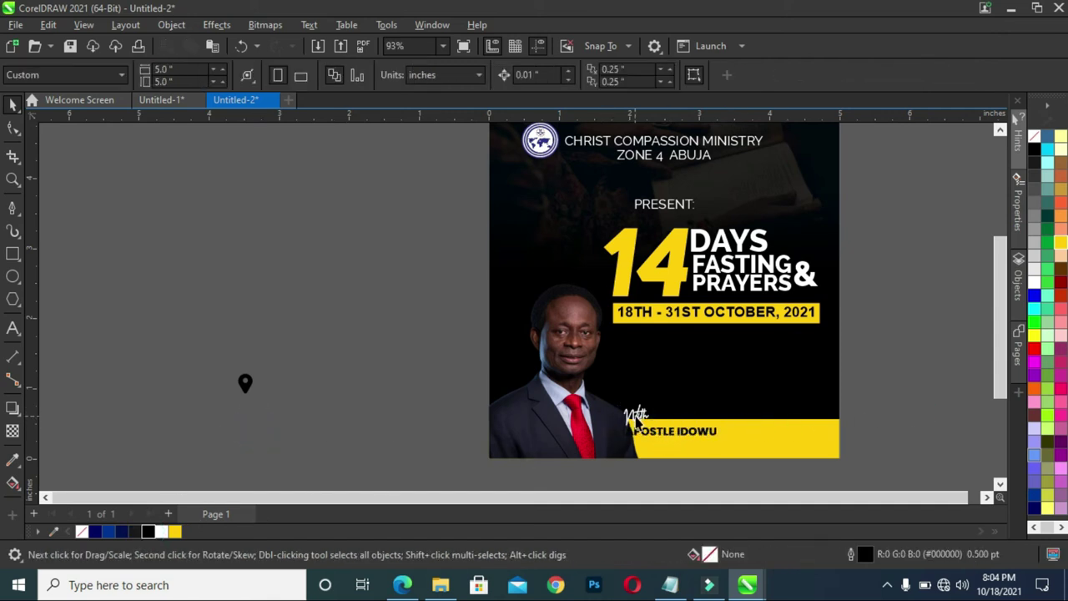
pyautogui.click(637, 418)
pyautogui.moveTo(686, 440); pyautogui.dragTo(735, 433)
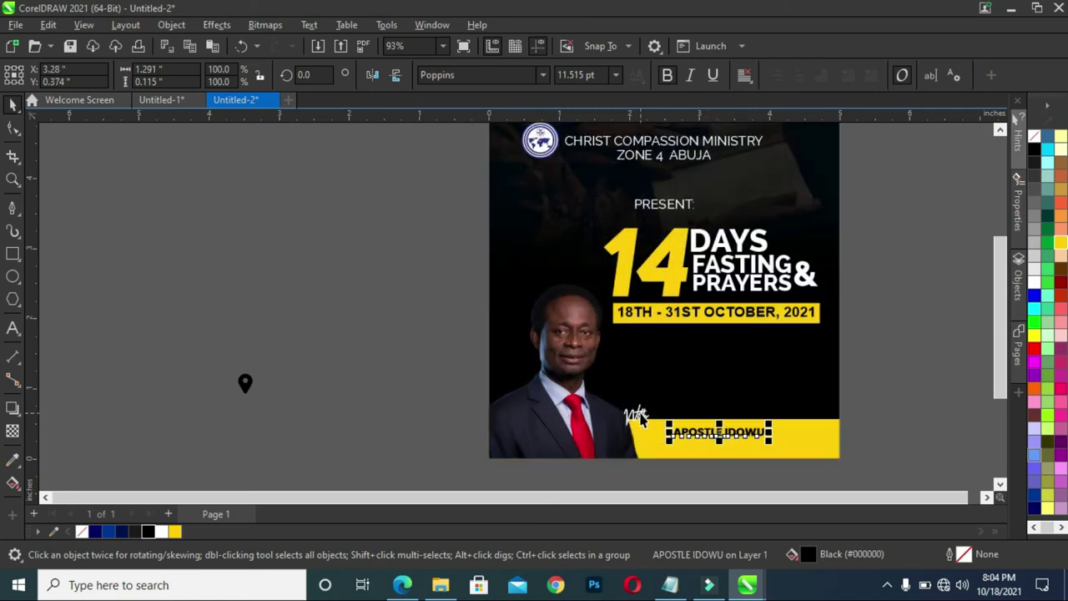
pyautogui.keyDown('shift'); pyautogui.click(636, 417); pyautogui.keyUp('shift')
pyautogui.moveTo(701, 436); pyautogui.dragTo(669, 419)
pyautogui.click(845, 406)
# - Make the APOSTLE IDOWU name white and place the pin icon on the yellow bar
pyautogui.click(161, 532)
pyautogui.click(379, 422)
pyautogui.moveTo(246, 401); pyautogui.dragTo(661, 455)
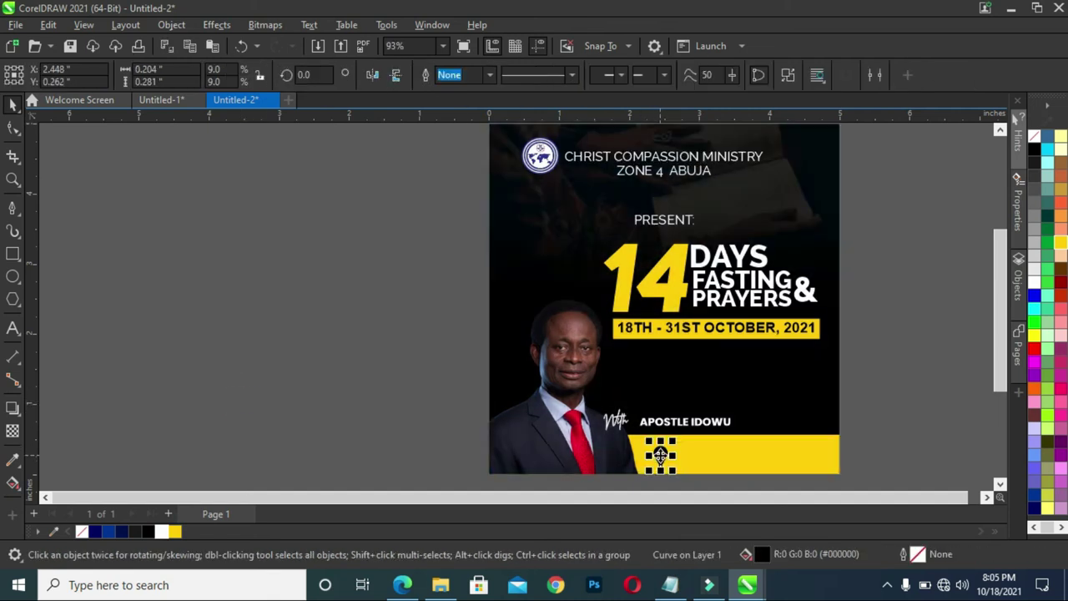
# - Shrink the pin icon on the yellow bottom bar to about 60% of its size
pyautogui.scroll(1, 675, 465)
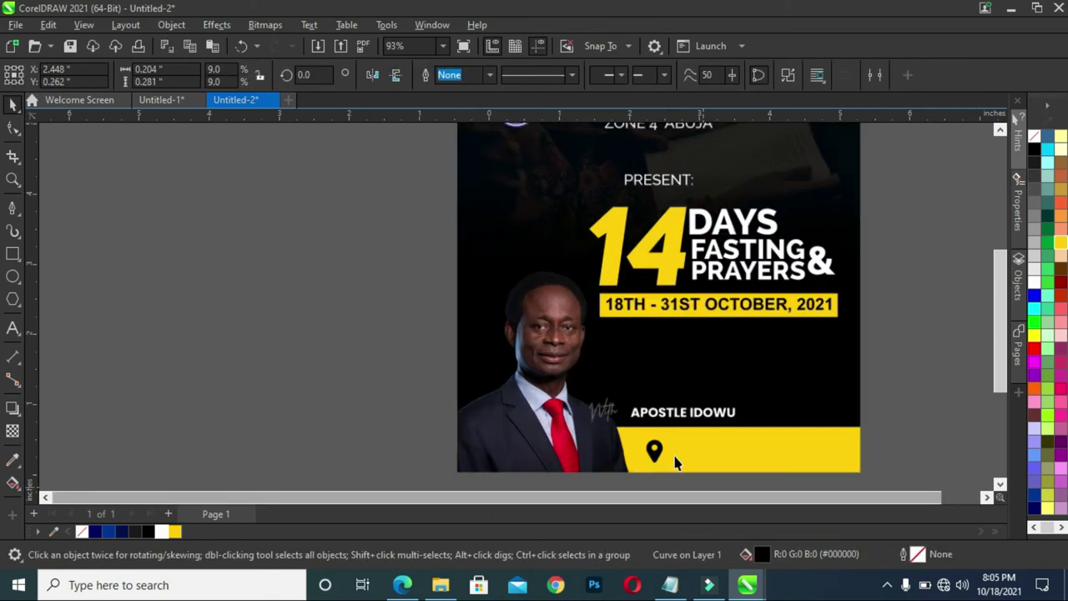
pyautogui.scroll(1, 668, 463)
pyautogui.scroll(1, 668, 467)
pyautogui.moveTo(666, 470); pyautogui.dragTo(636, 447)
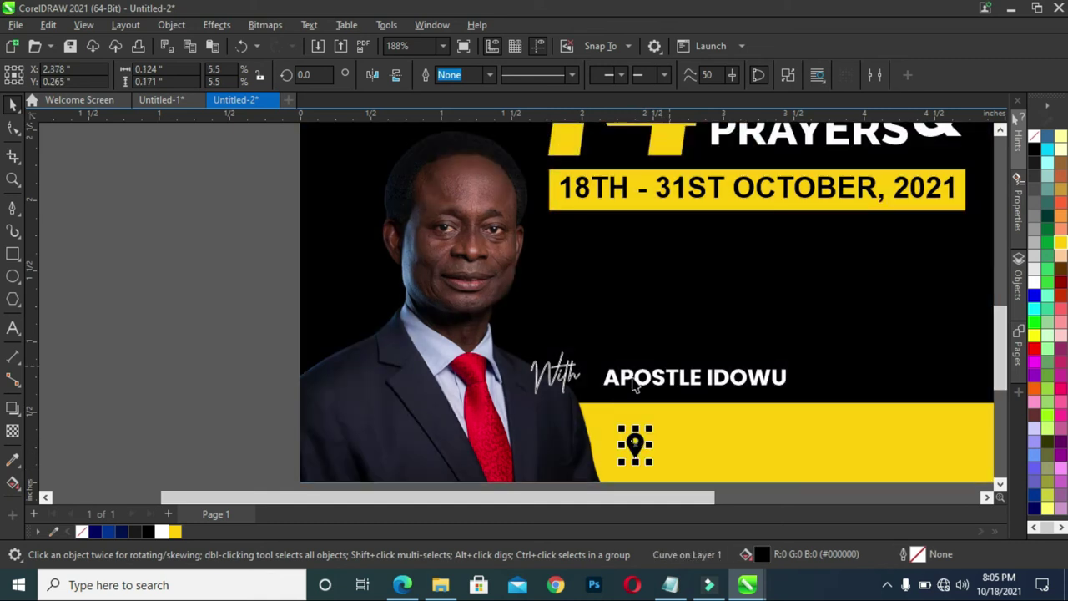
pyautogui.scroll(-3, 634, 384)
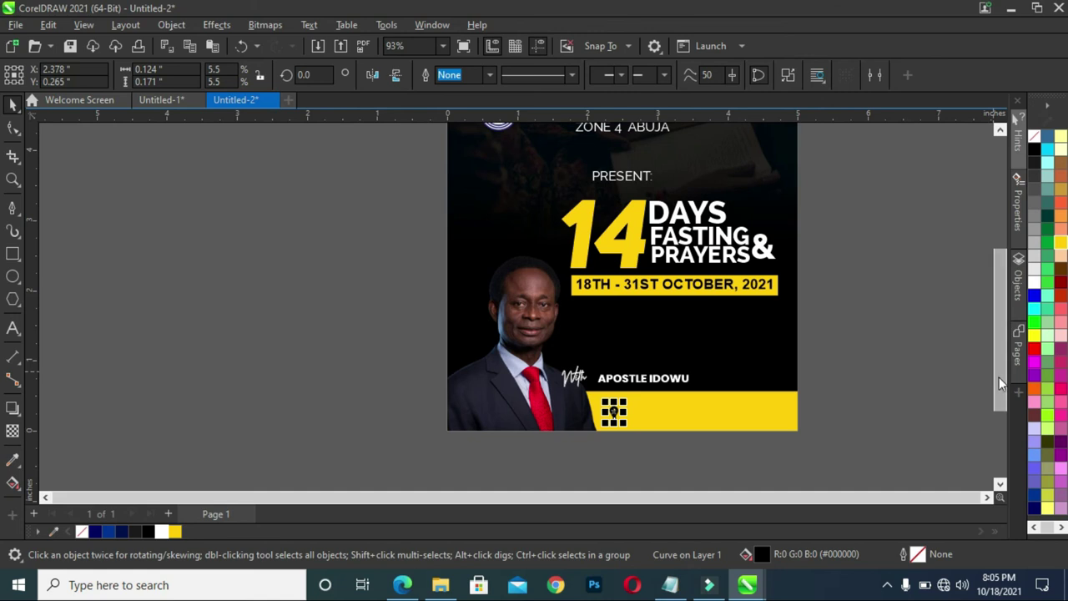
pyautogui.scroll(2, 999, 378)
pyautogui.moveTo(845, 139); pyautogui.dragTo(515, 201)
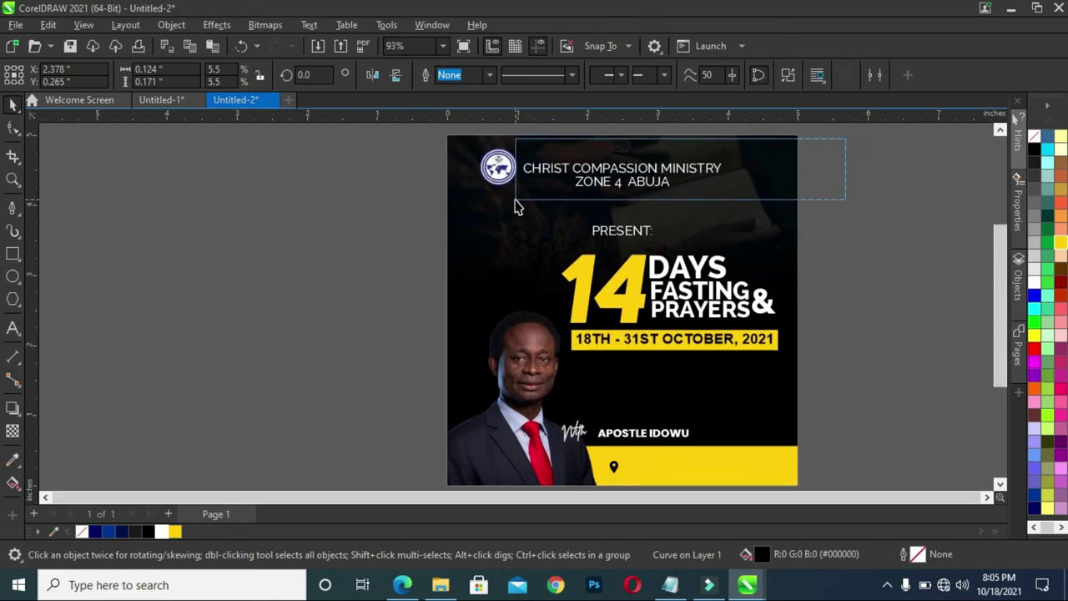
# - Duplicate the two ministry header lines and place the copy on the yellow bar beside the pin
pyautogui.moveTo(612, 171); pyautogui.dragTo(308, 298)
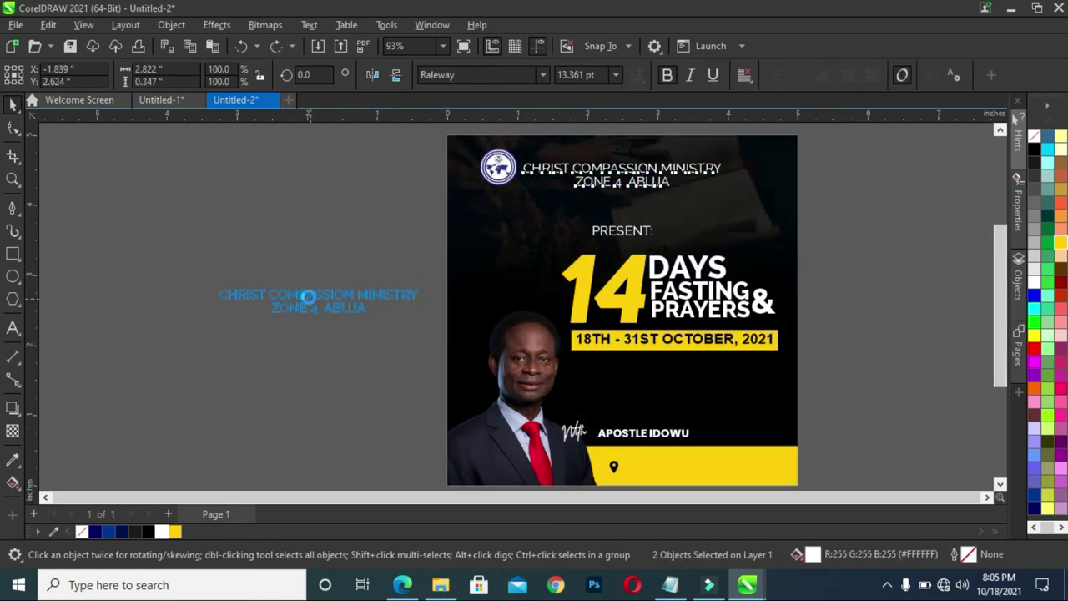
pyautogui.scroll(-4, 985, 300)
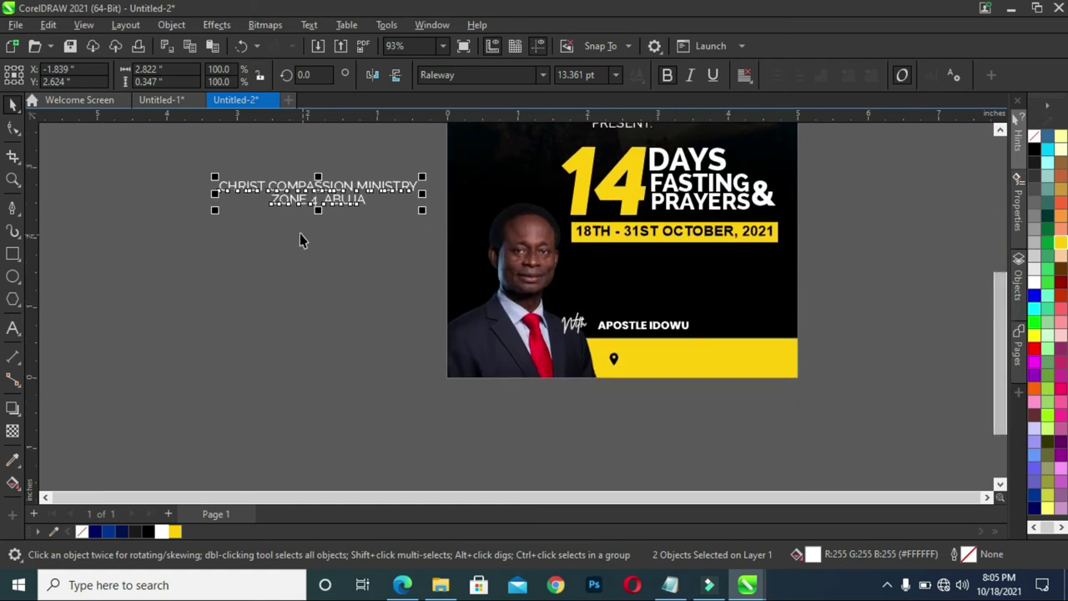
pyautogui.moveTo(342, 185)
pyautogui.mouseDown()
pyautogui.moveTo(650, 331)
pyautogui.moveTo(734, 359)
pyautogui.mouseUp()
pyautogui.moveTo(865, 313); pyautogui.dragTo(630, 413)
# - Left-align the copied address lines, scale them to about 71%, and color them black
pyautogui.press('l')
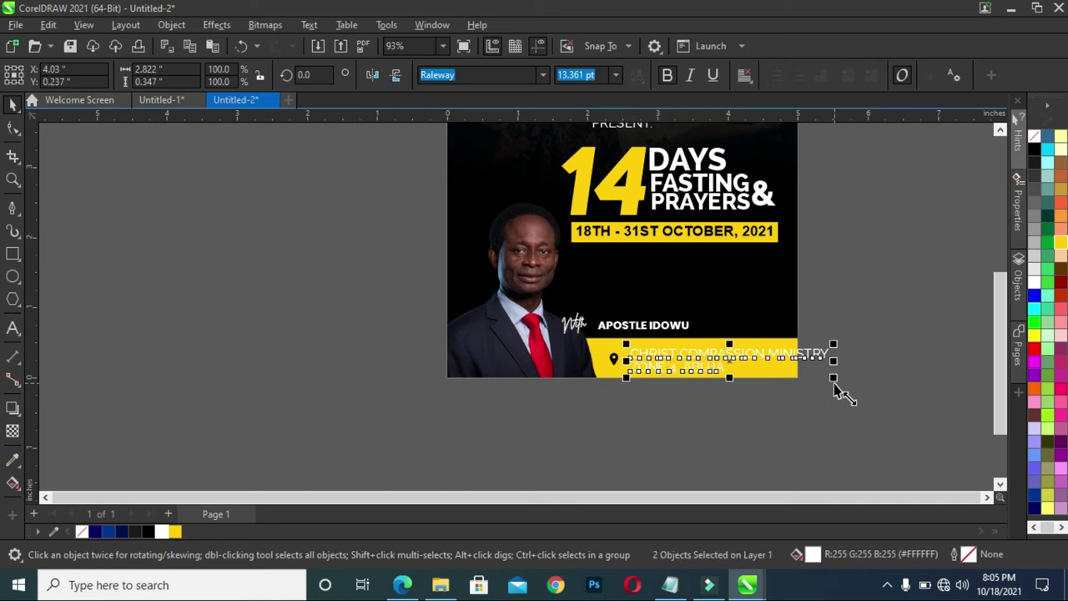
pyautogui.moveTo(832, 382); pyautogui.dragTo(768, 398)
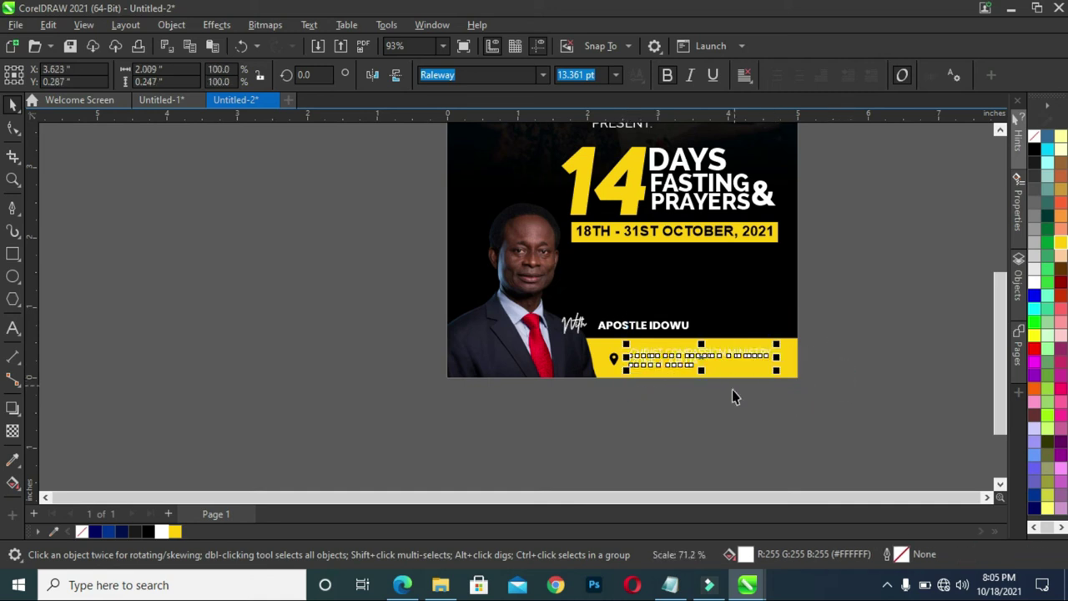
pyautogui.click(148, 532)
pyautogui.click(253, 442)
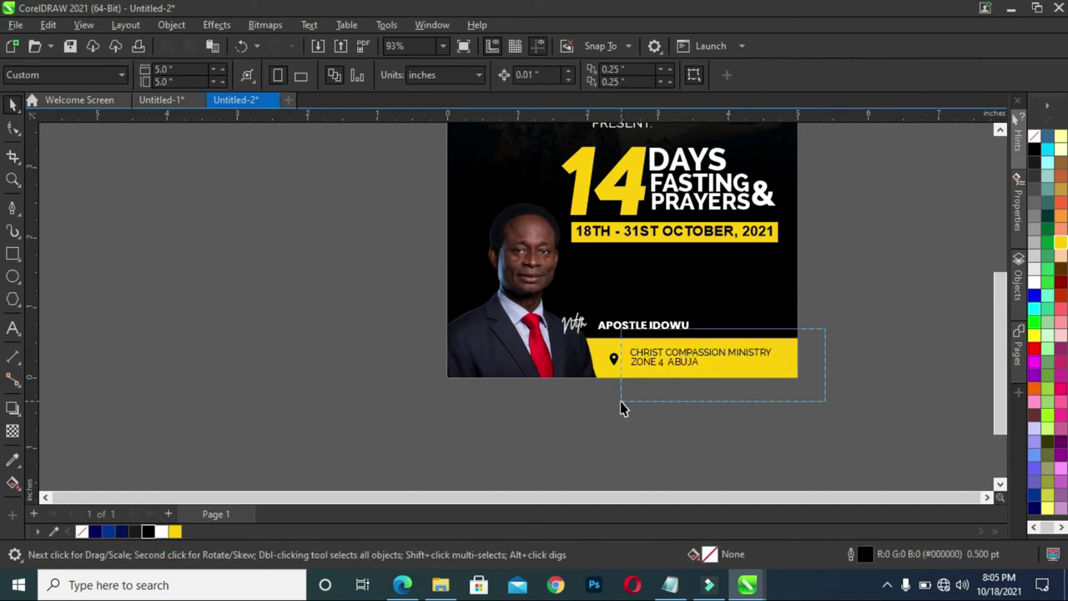
# - Fine-tune the address text position beside the pin, nudging it up slightly
pyautogui.moveTo(824, 328); pyautogui.dragTo(623, 407)
pyautogui.moveTo(693, 359); pyautogui.dragTo(682, 362)
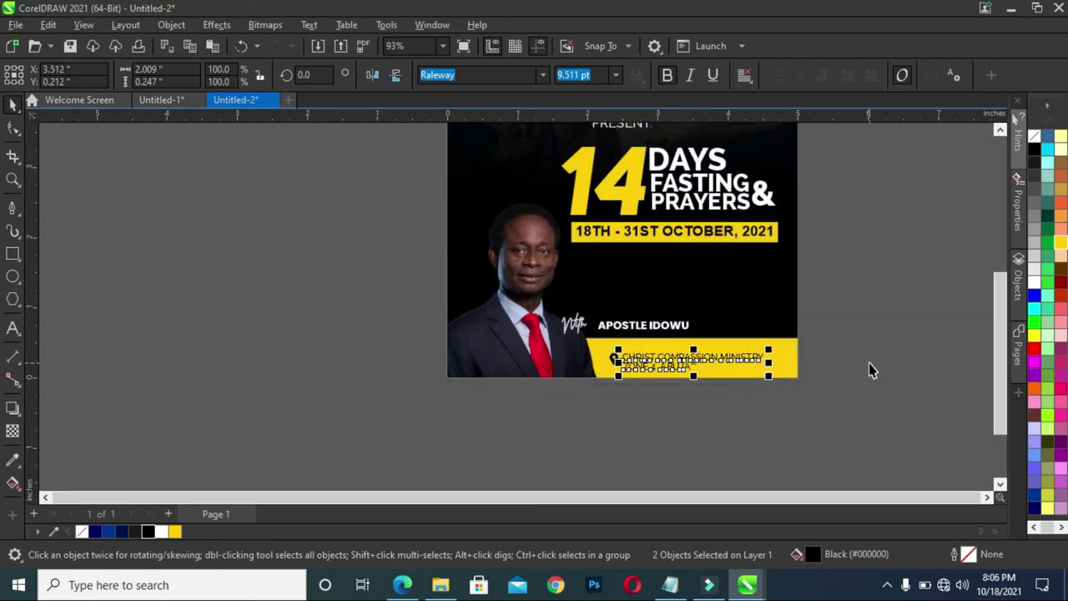
pyautogui.press('Up')
pyautogui.press('Up')
pyautogui.press('Up')
pyautogui.press('Up')
pyautogui.press('Up')
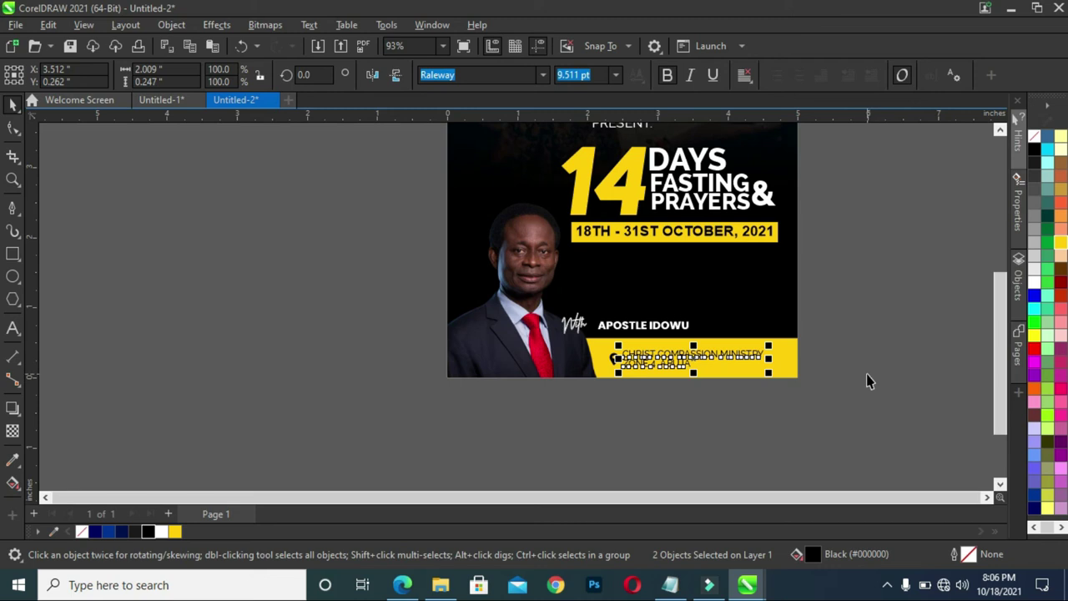
pyautogui.click(866, 376)
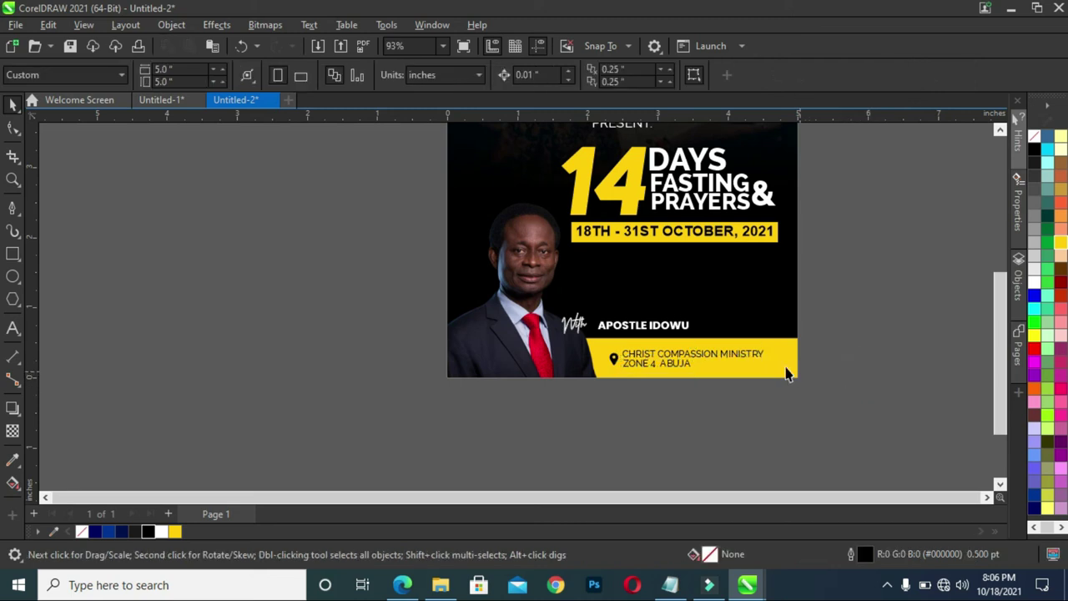
pyautogui.moveTo(871, 342); pyautogui.dragTo(617, 399)
# - Set the CHRIST COMPASSION MINISTRY / ZONE 4 ABUJA lines on the bar to Raleway SemiBold
pyautogui.moveTo(840, 335); pyautogui.dragTo(615, 387)
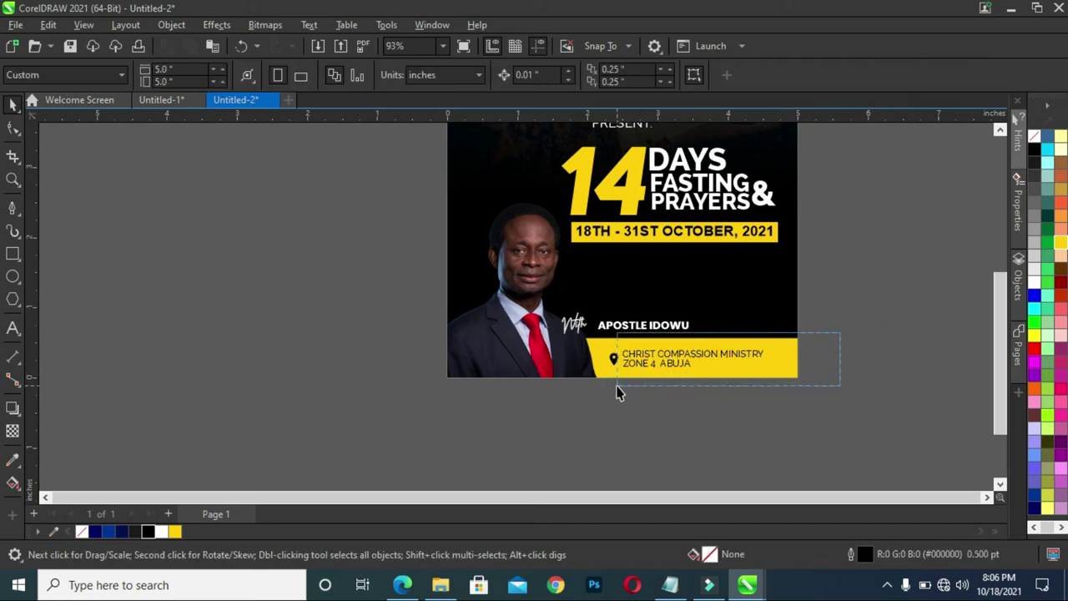
pyautogui.click(542, 77)
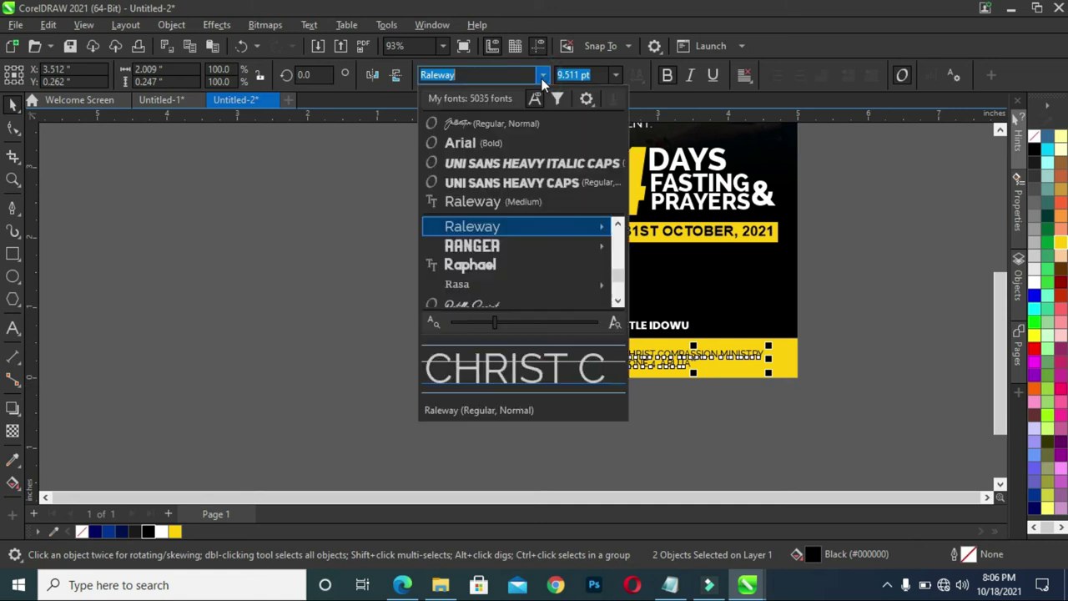
pyautogui.moveTo(472, 226)
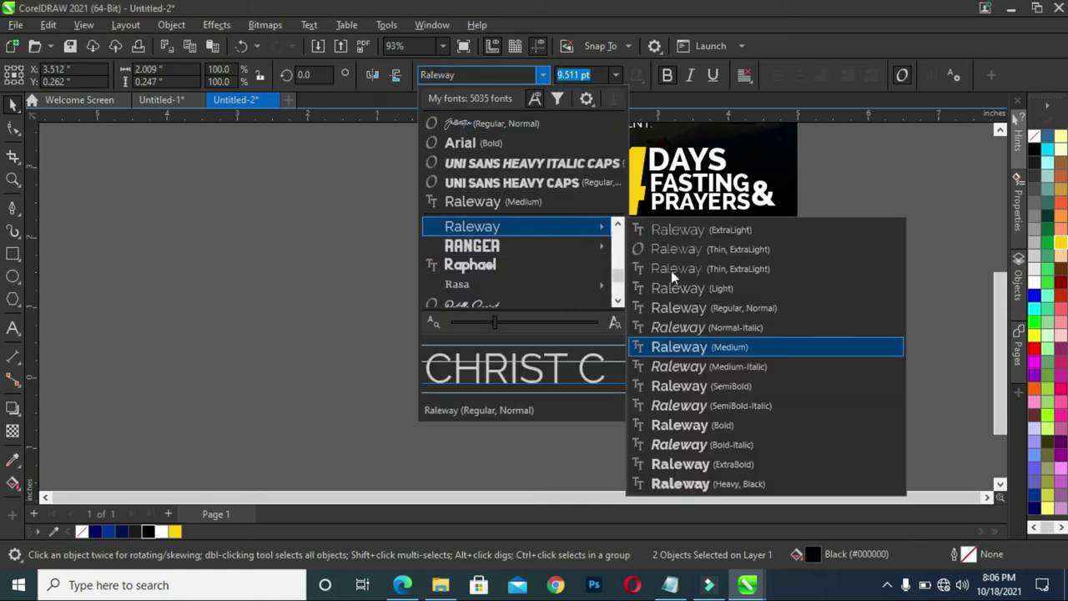
pyautogui.click(708, 387)
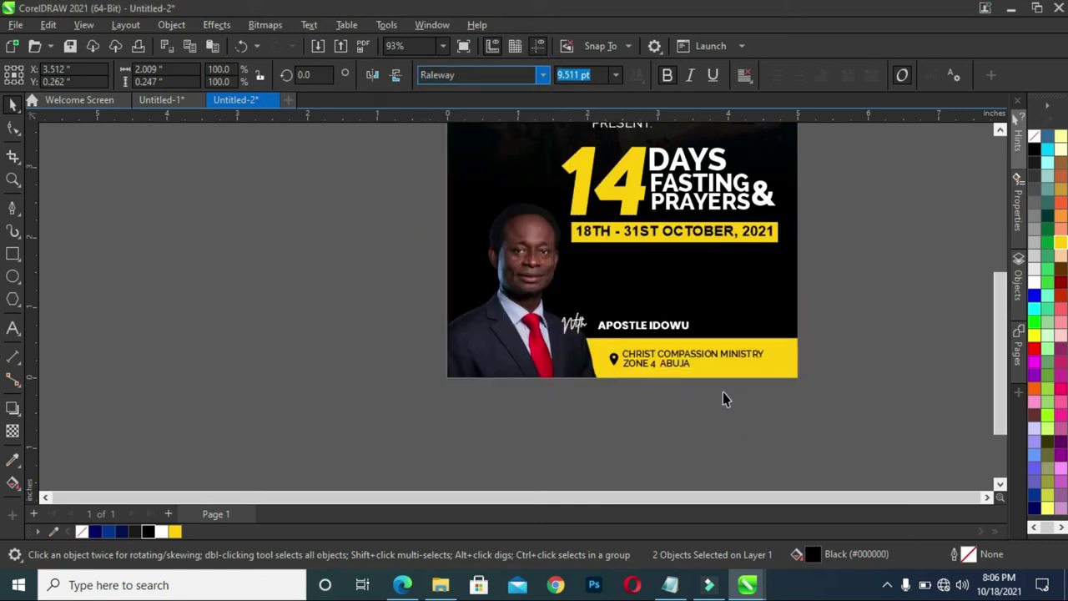
pyautogui.click(930, 394)
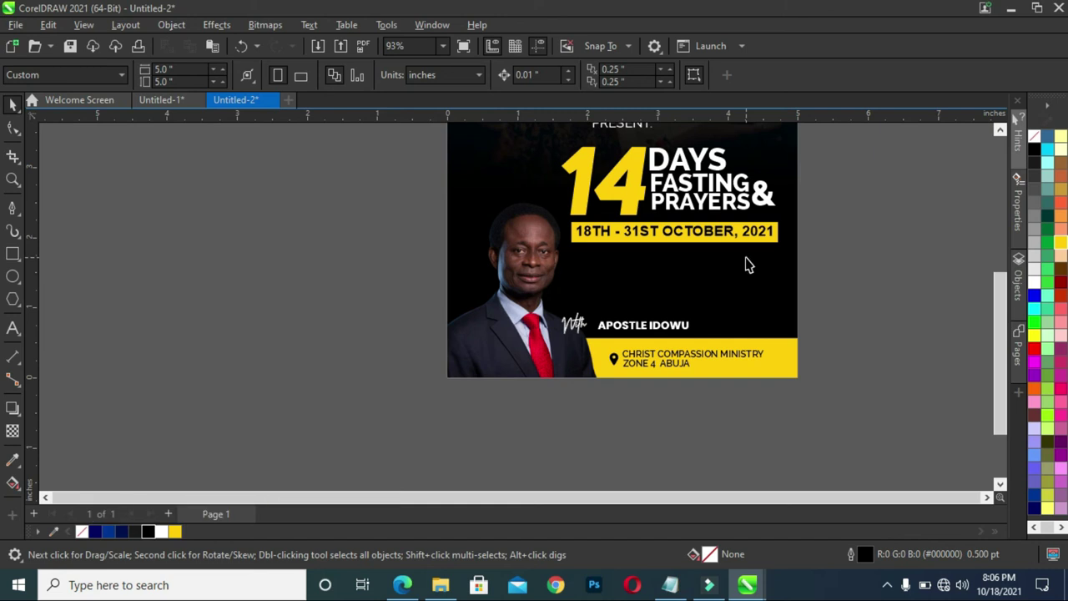
pyautogui.hotkey('shift', 'F4')
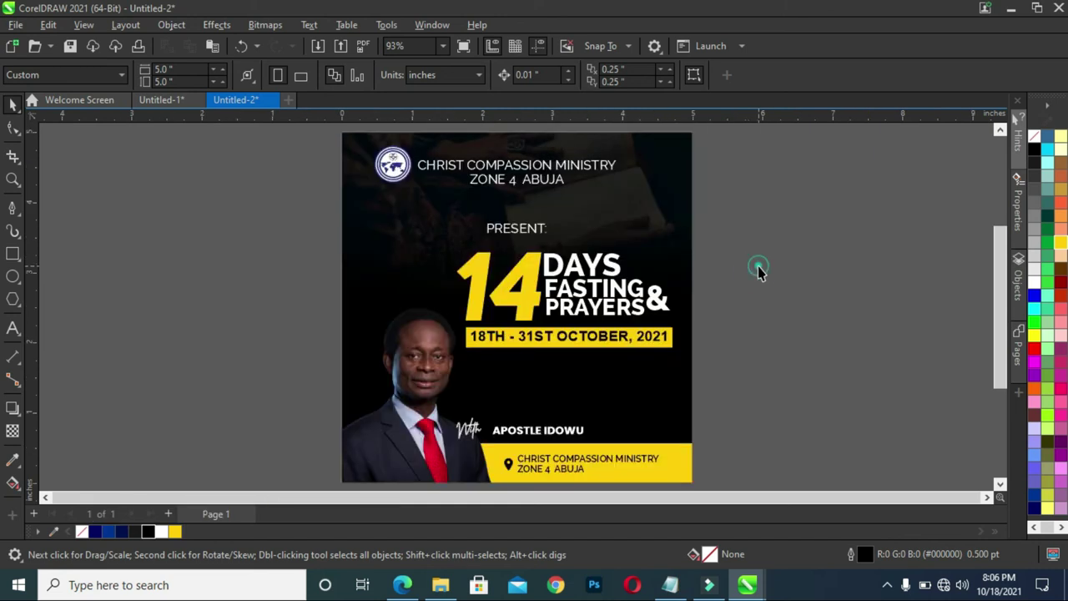